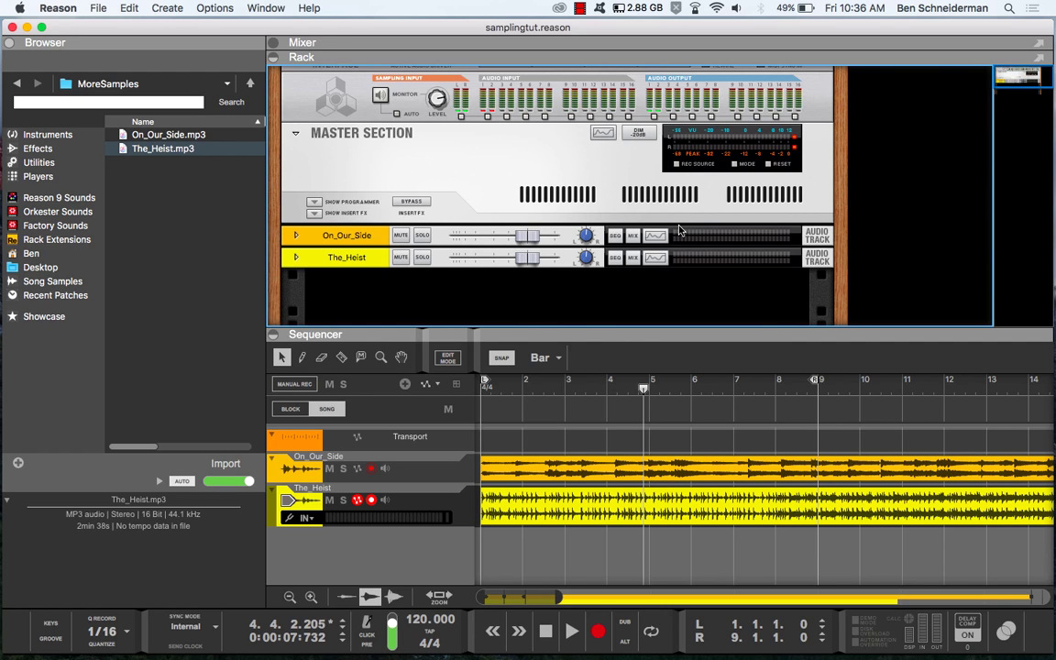
Solo The_Heist track, play it from bar 5 and turn on looping between the locators.
left_click(647, 388)
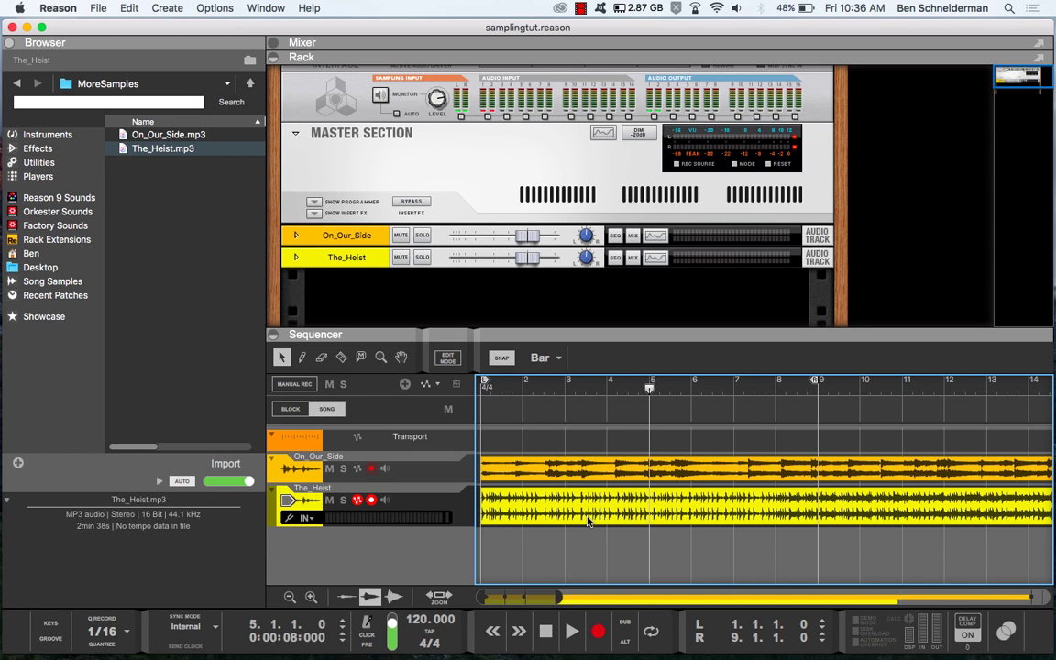
left_click(531, 503)
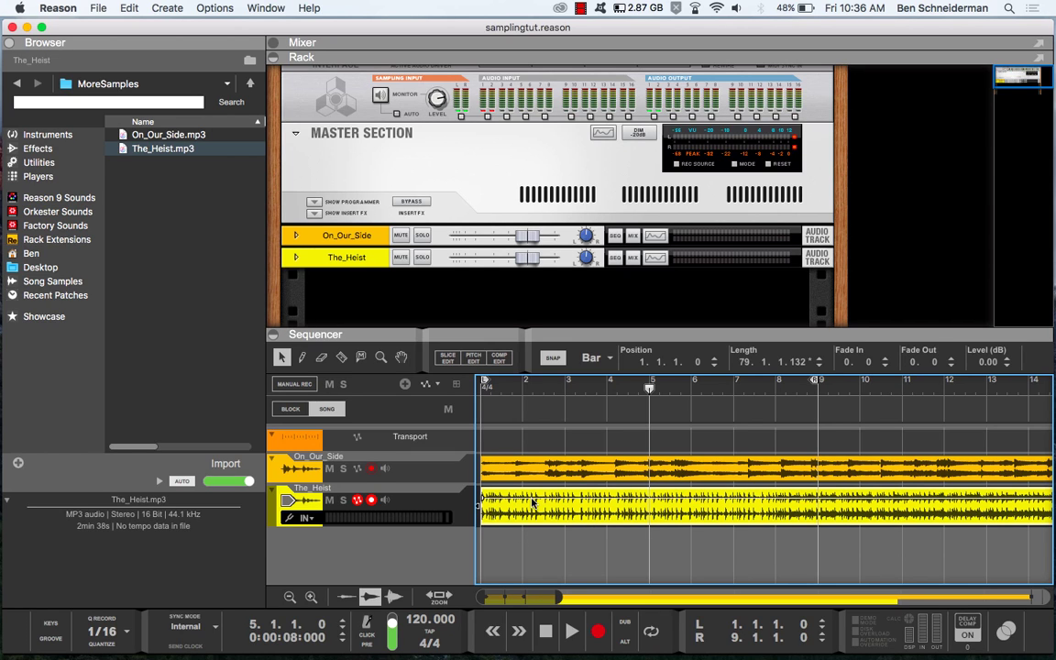
left_click(342, 500)
key("space")
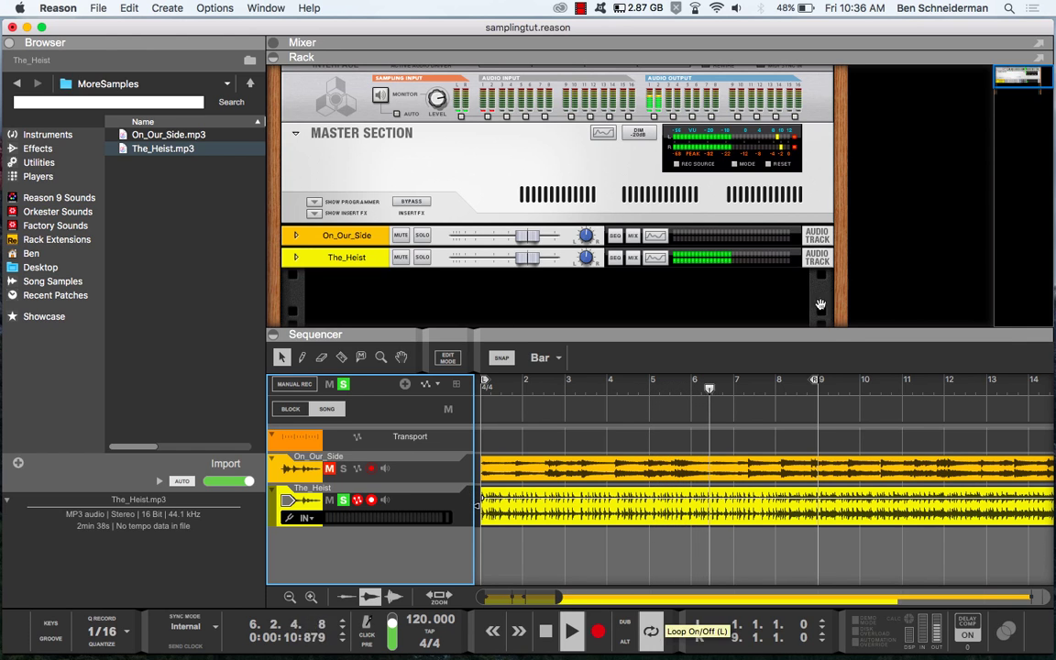
left_click(651, 631)
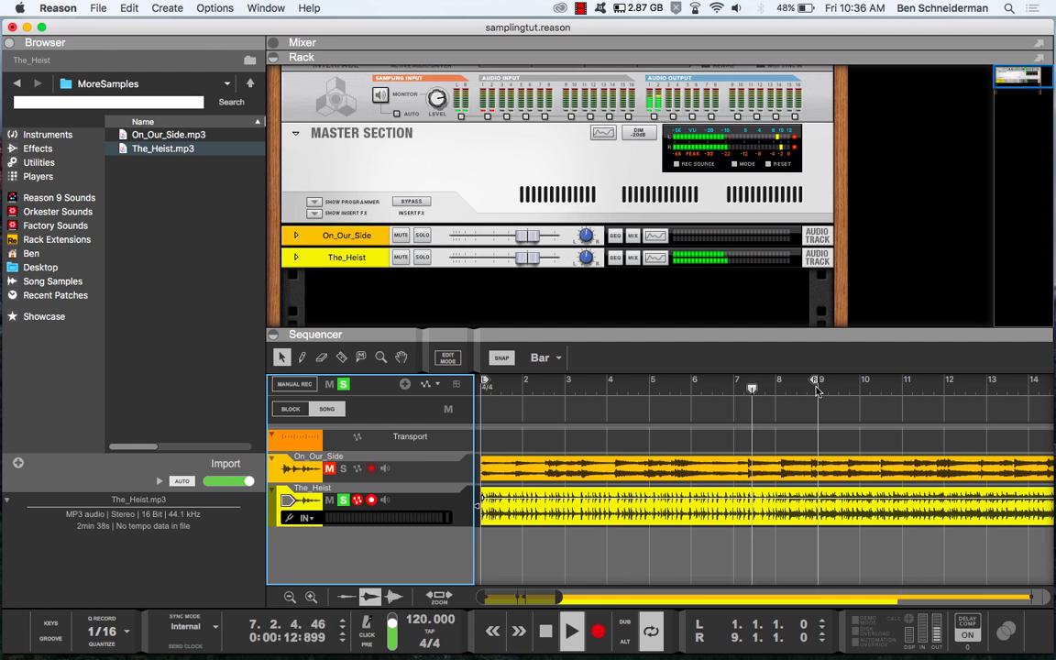
key("space")
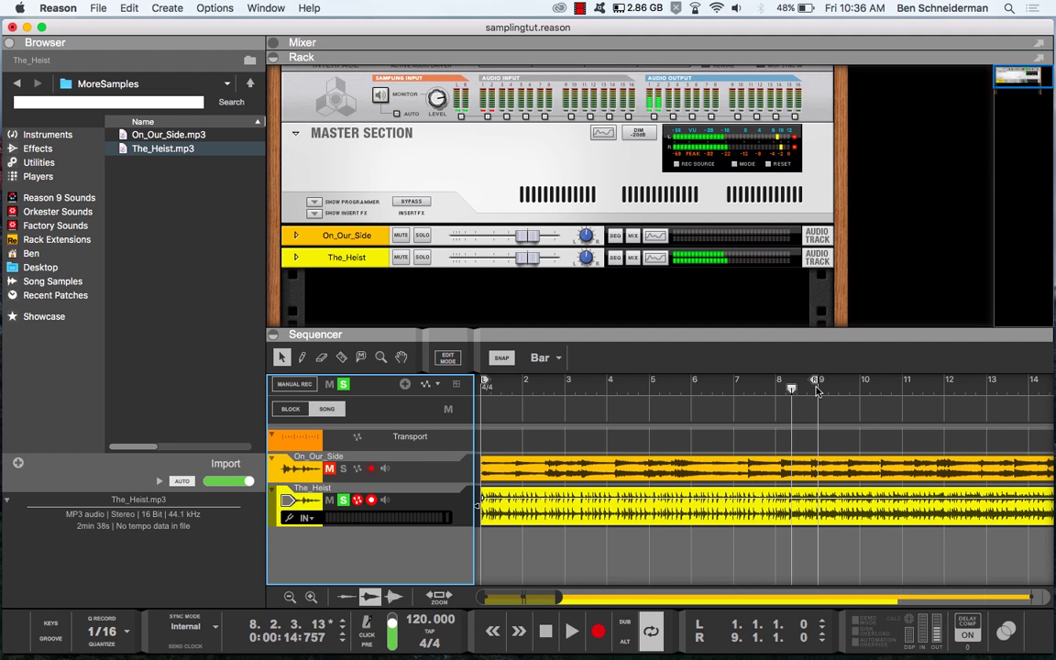
Audition On_Our_Side soloed from the song start and remove its solo again.
left_click(345, 468)
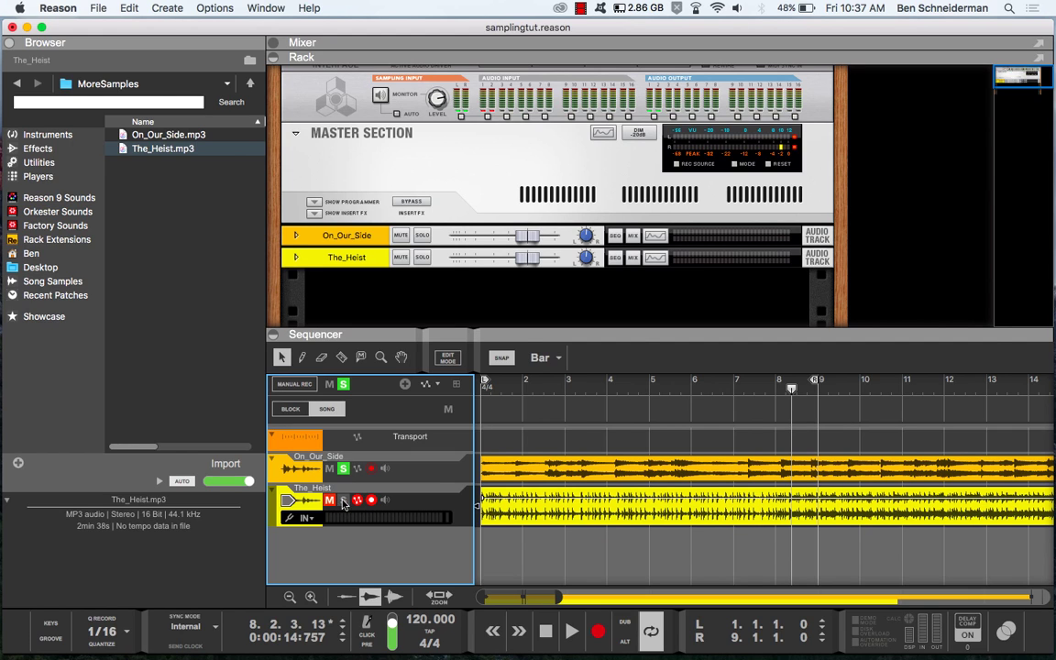
left_click(481, 390)
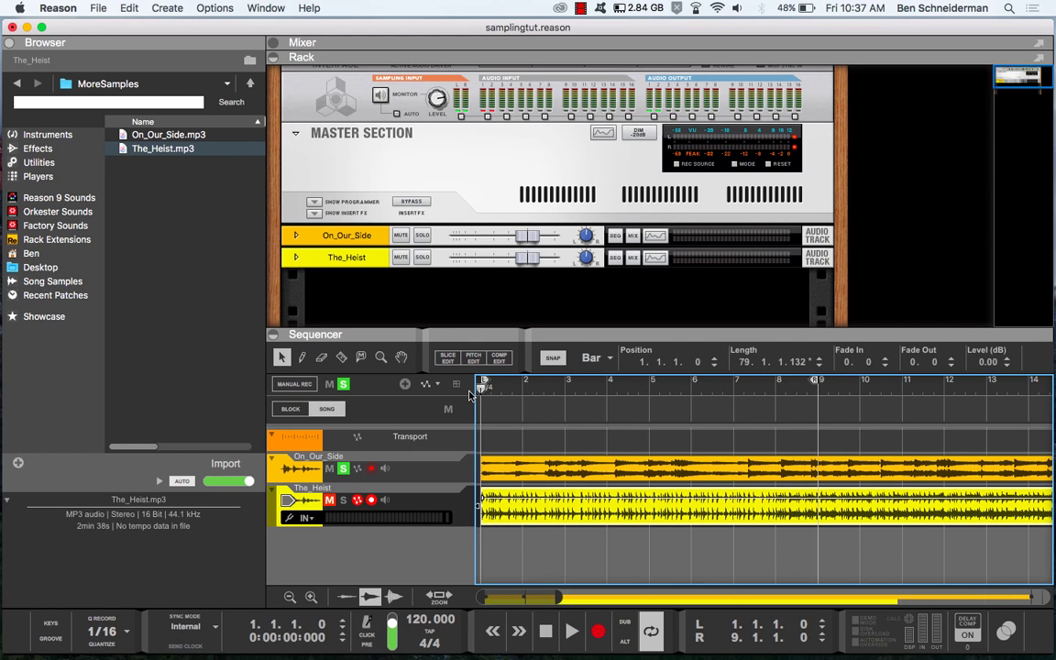
key("space")
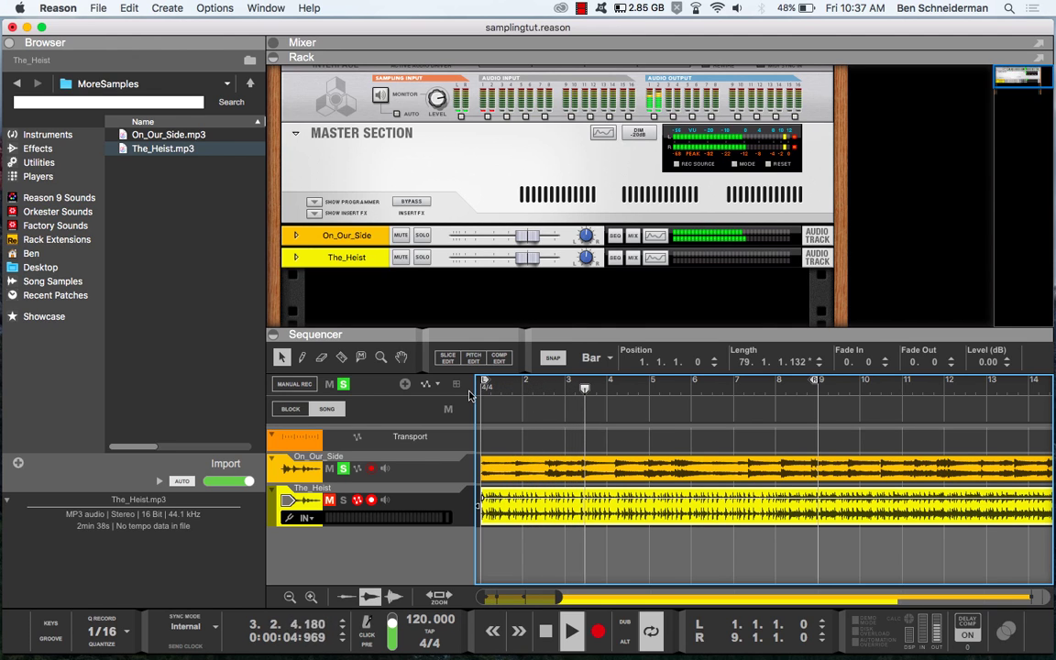
left_click(295, 422)
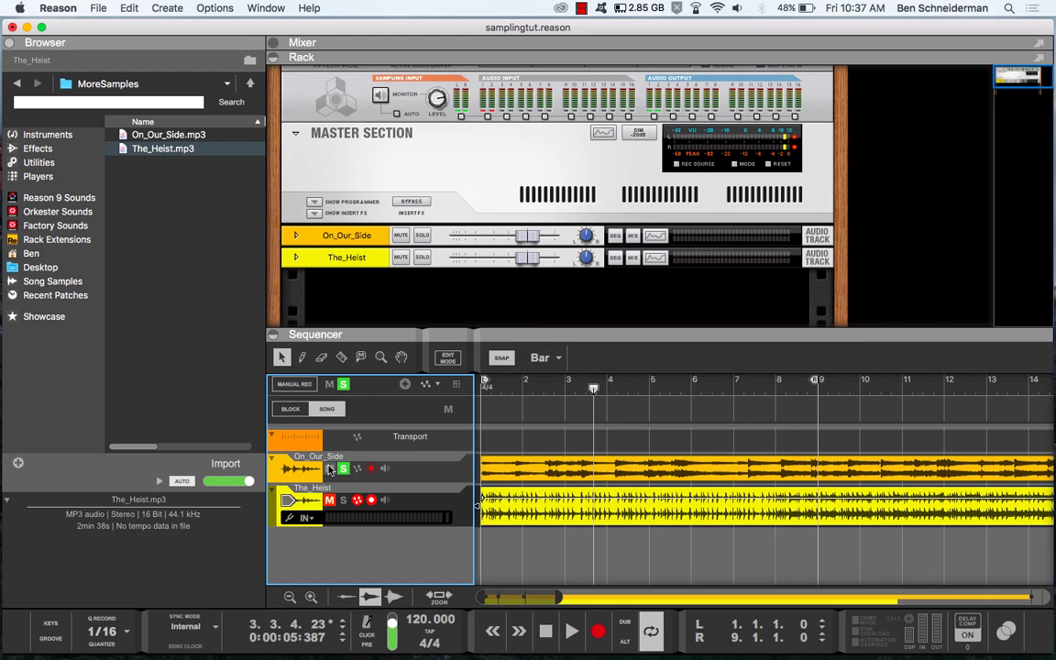
left_click(345, 470)
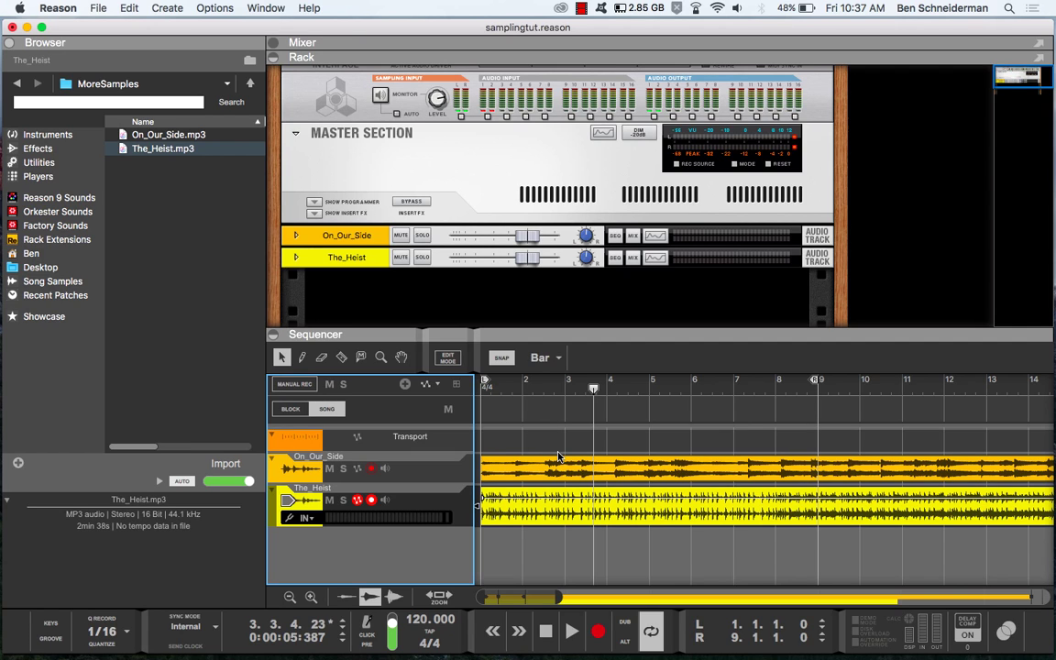
Solo The_Heist track and add a Dr. Octo Rex instrument to the rack with its programmer unfolded.
left_click(344, 501)
right_click(388, 297)
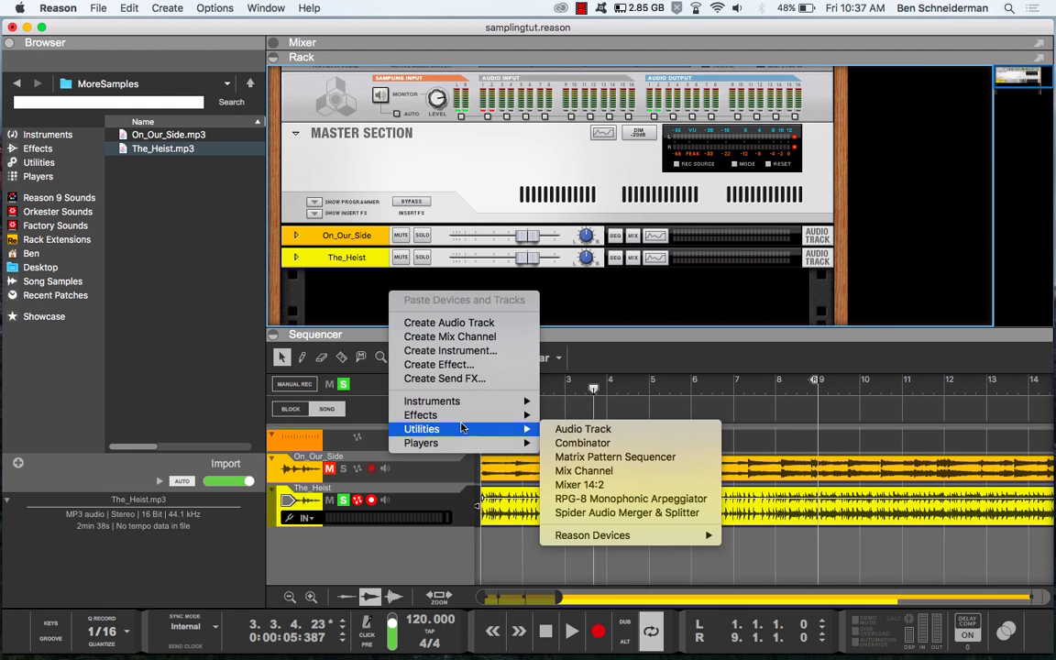
mouse_move(463, 401)
left_click(593, 402)
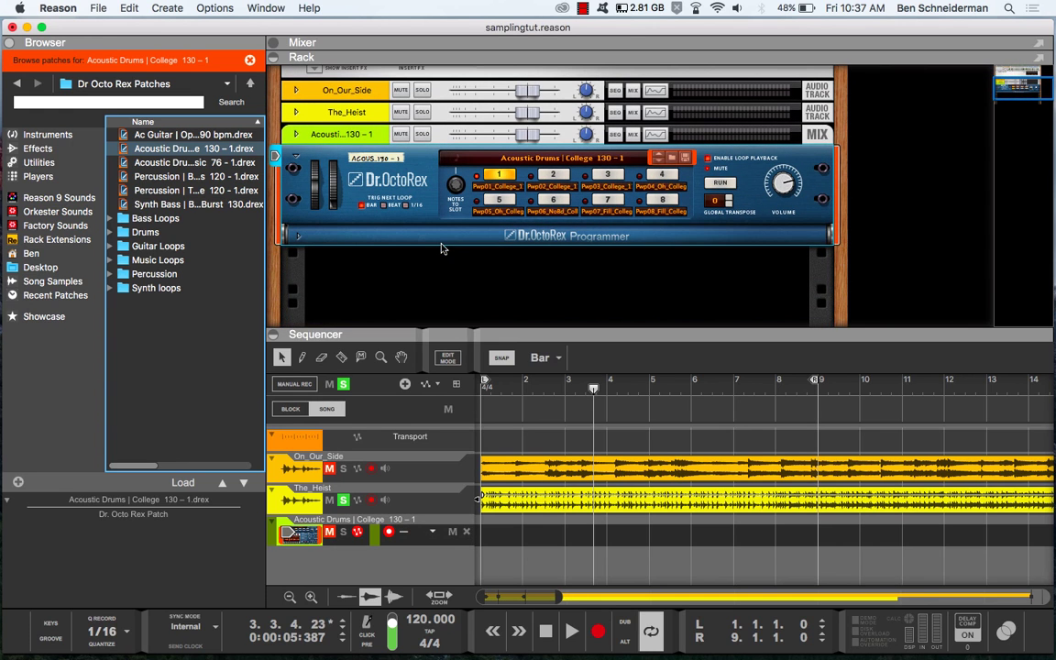
left_click(298, 235)
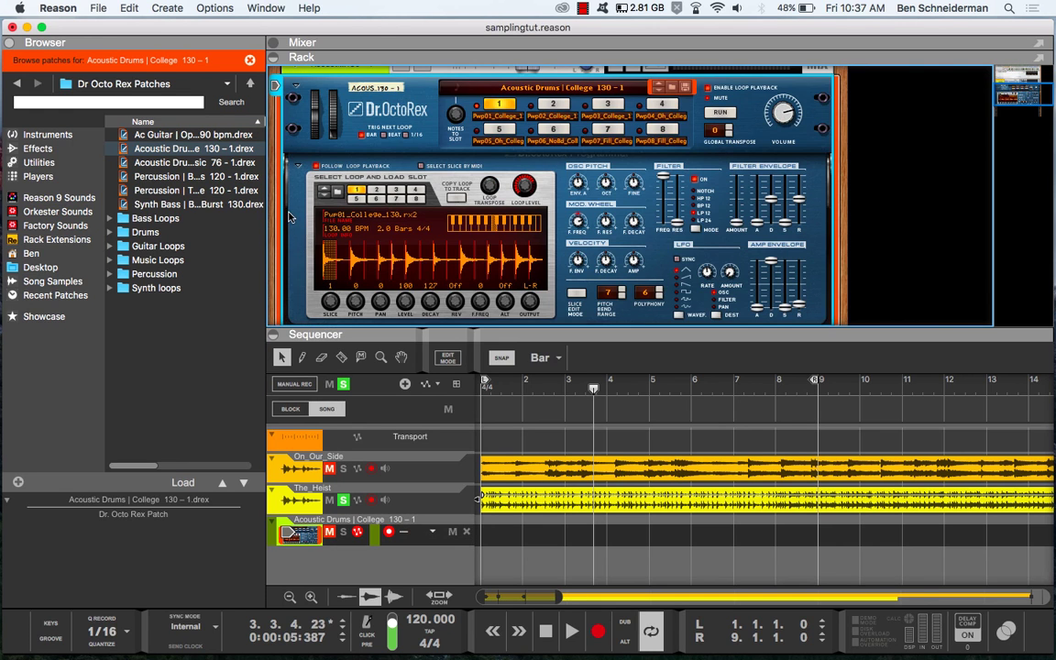
scroll(367, 156, "down", 2)
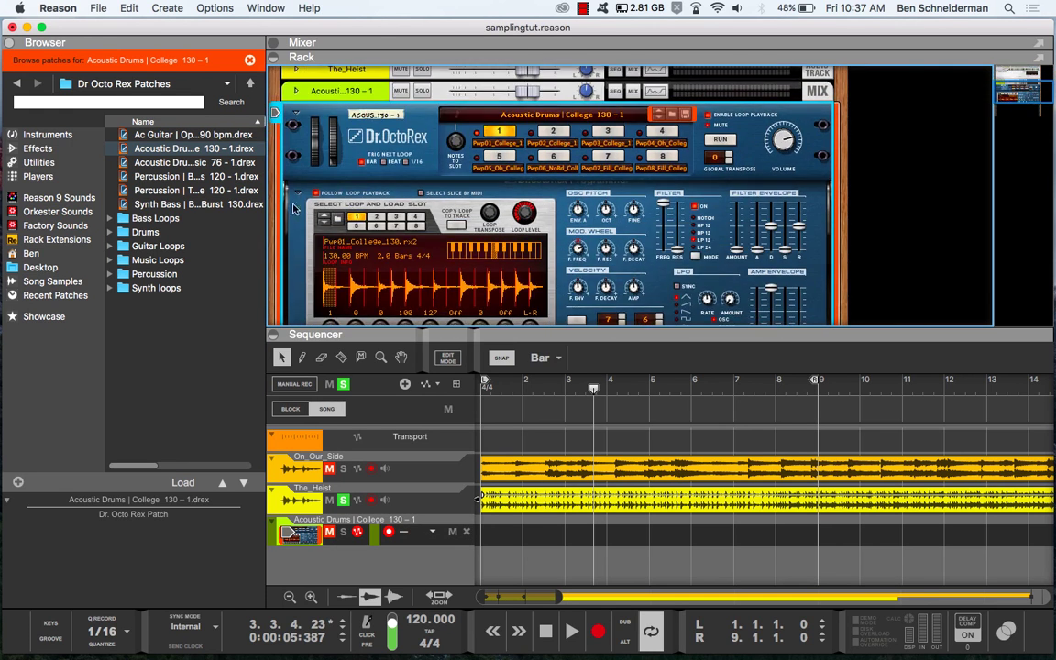
Reset the Dr. Octo Rex device to clear its drum patch and all loop slots.
right_click(382, 122)
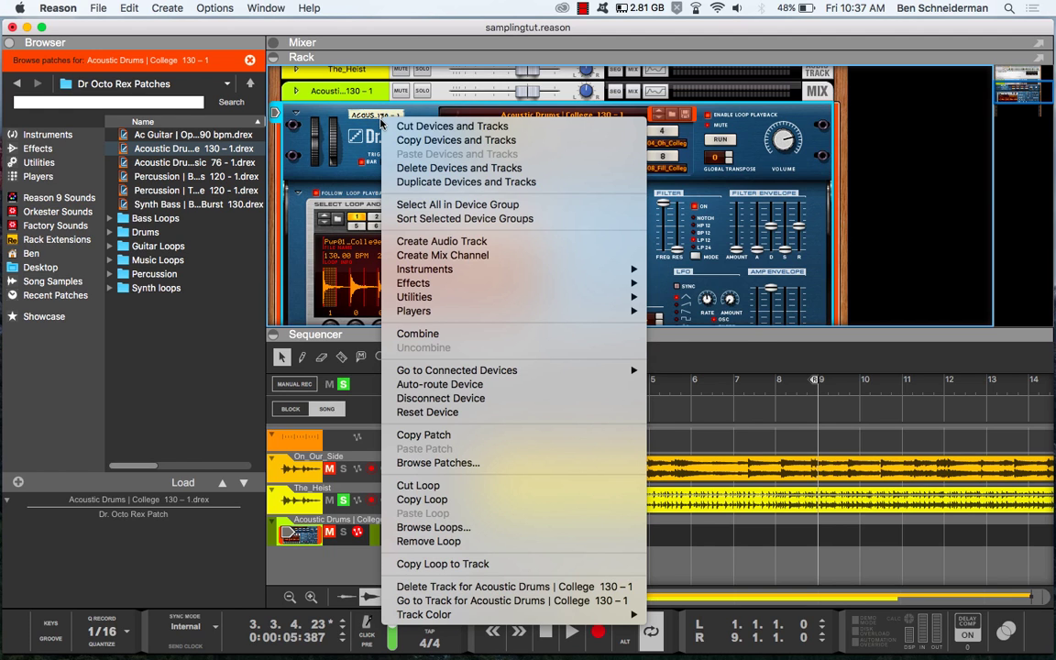
mouse_move(450, 314)
left_click(426, 412)
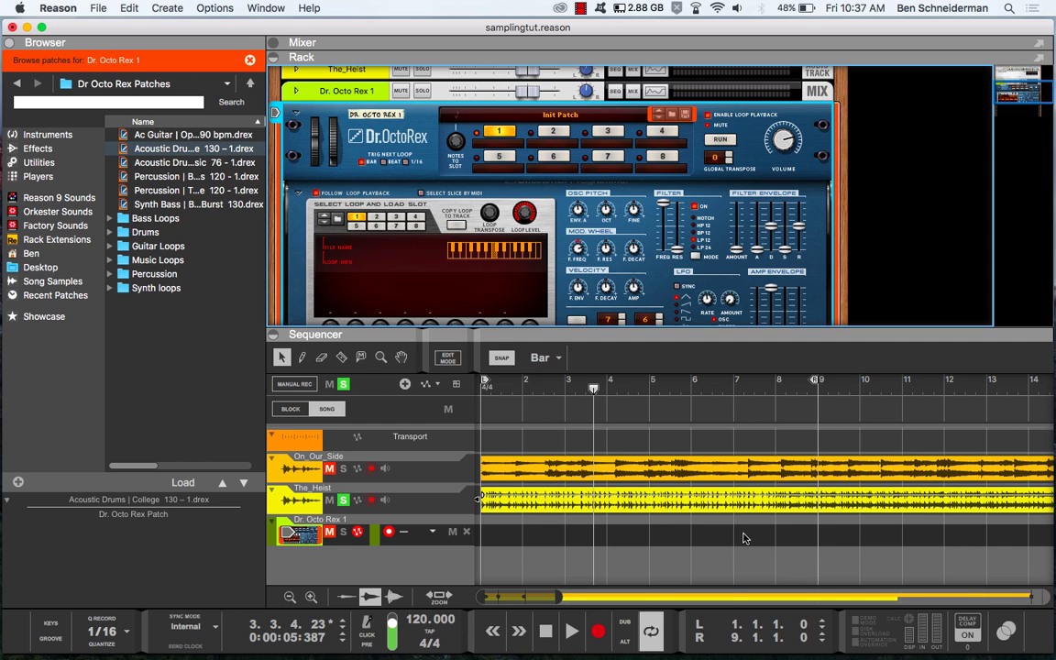
Shorten The_Heist audio clip to 8 bars so that it ends at bar 9.
scroll(721, 506, "down", 10)
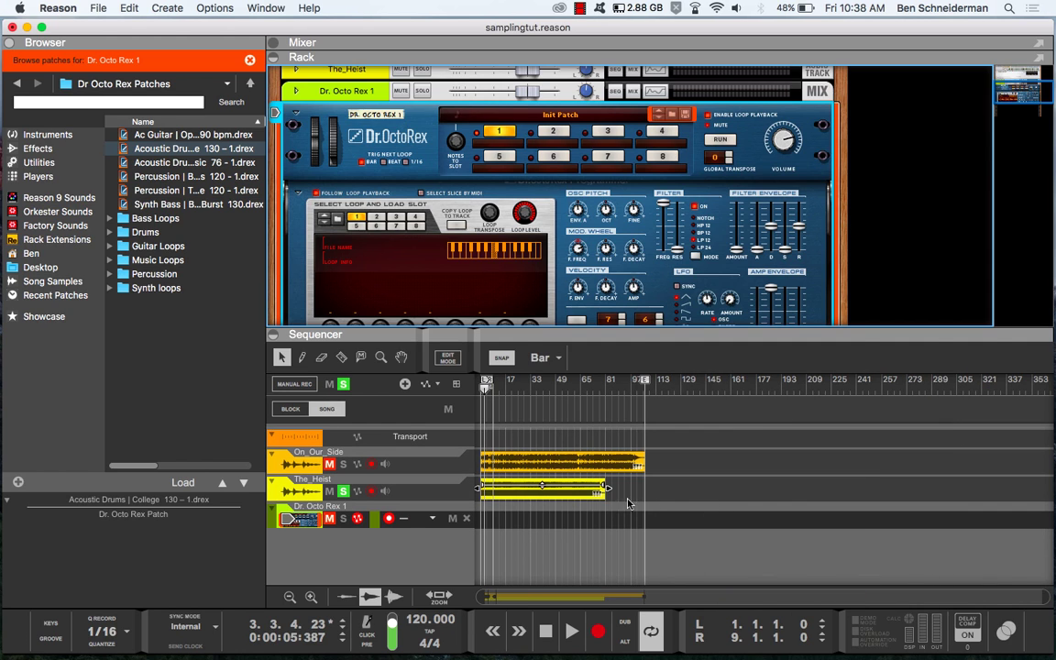
left_click_drag(606, 489, 494, 493)
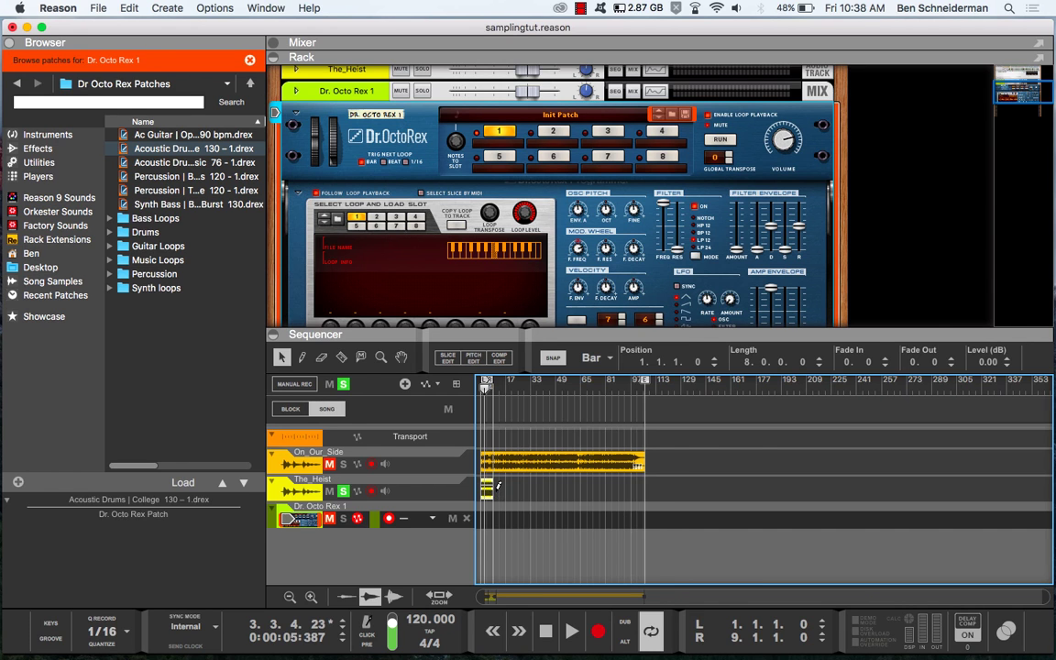
scroll(495, 495, "up", 10)
left_click_drag(524, 597, 675, 601)
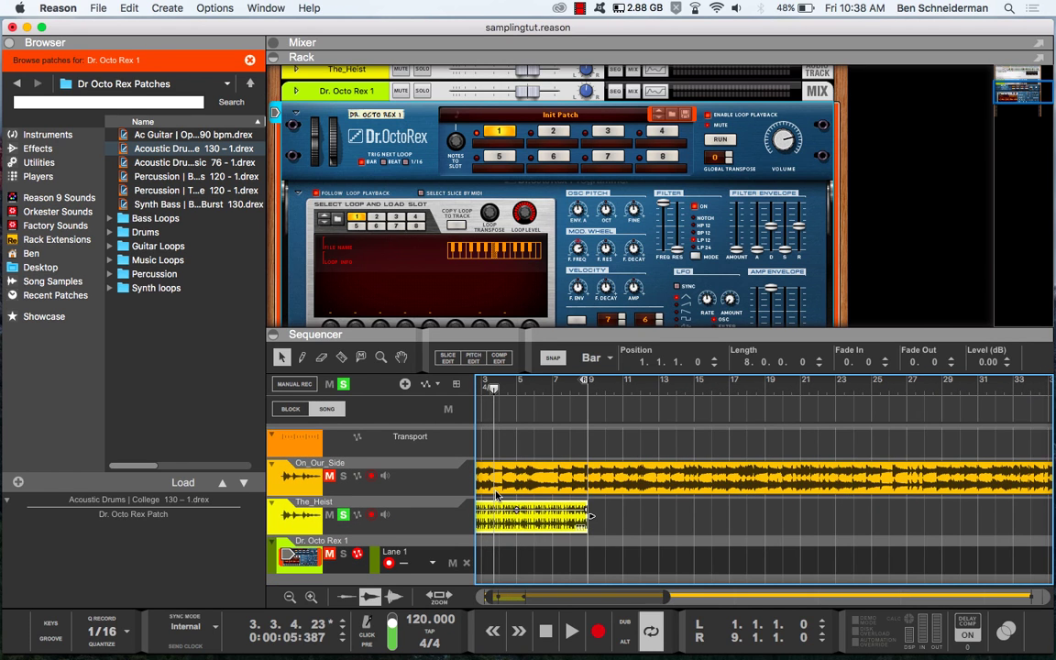
scroll(631, 569, "left", 2)
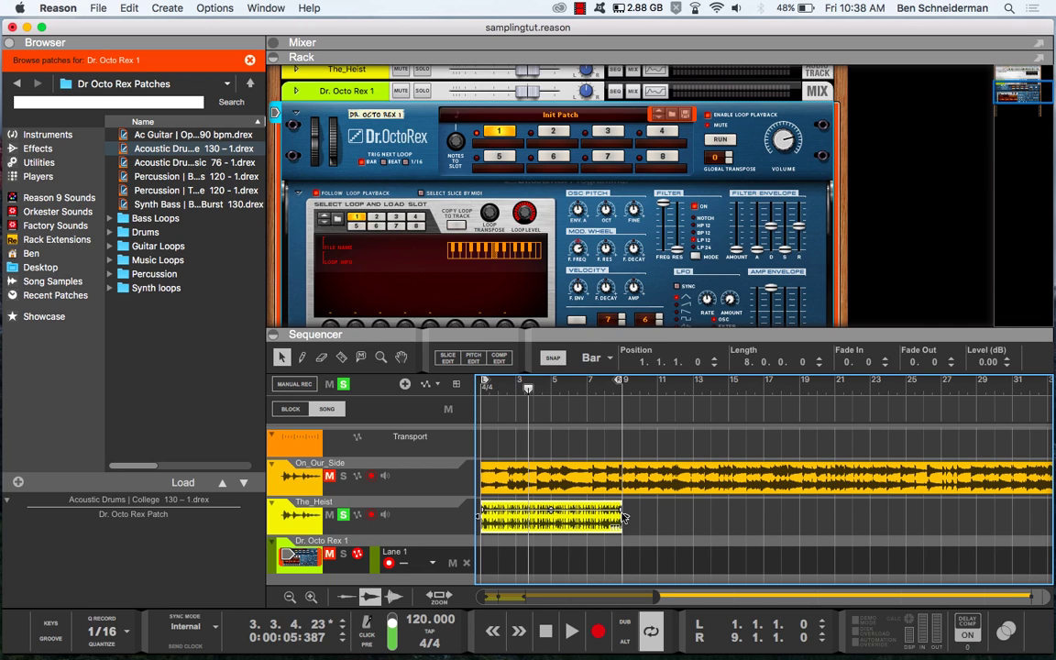
End patch browsing for Dr. Octo Rex and play The_Heist clip briefly from the song start.
key("Home")
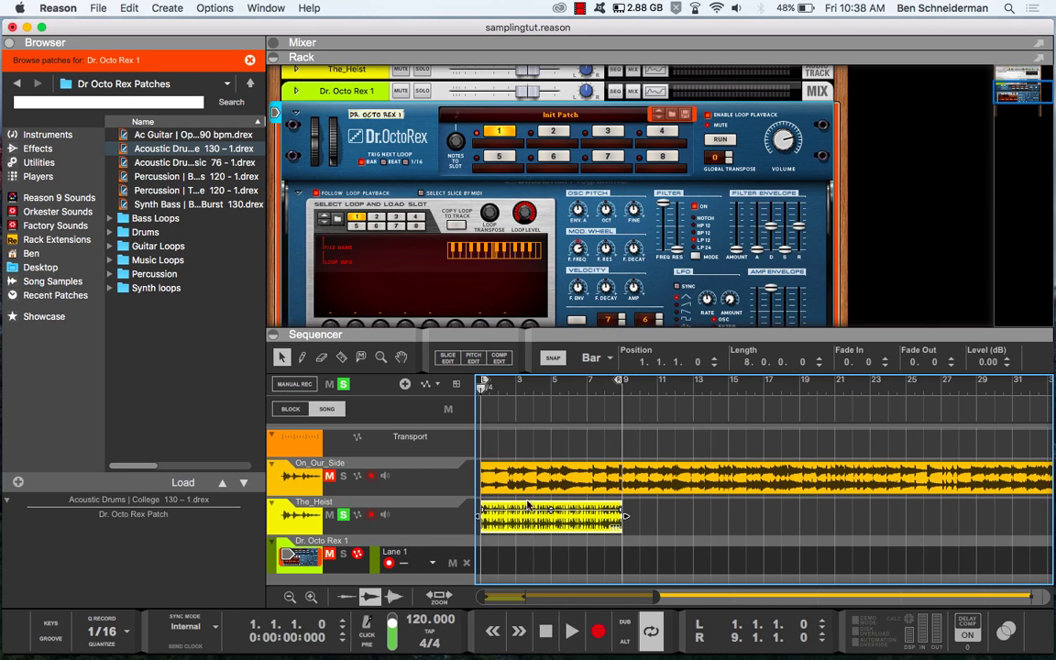
scroll(496, 503, "up", 3)
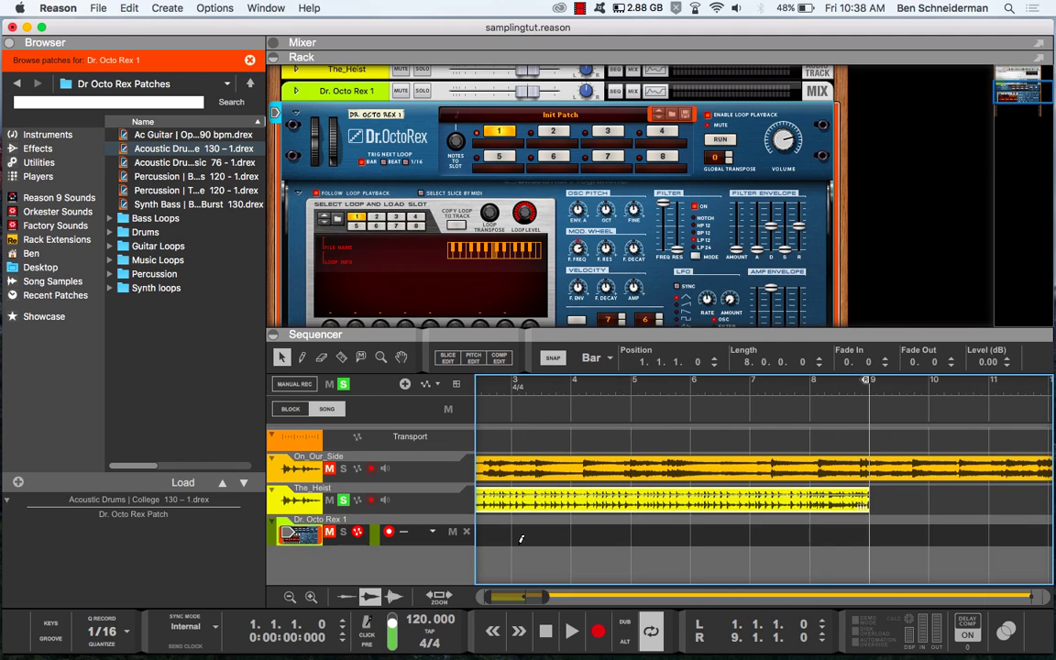
scroll(518, 548, "left", 2)
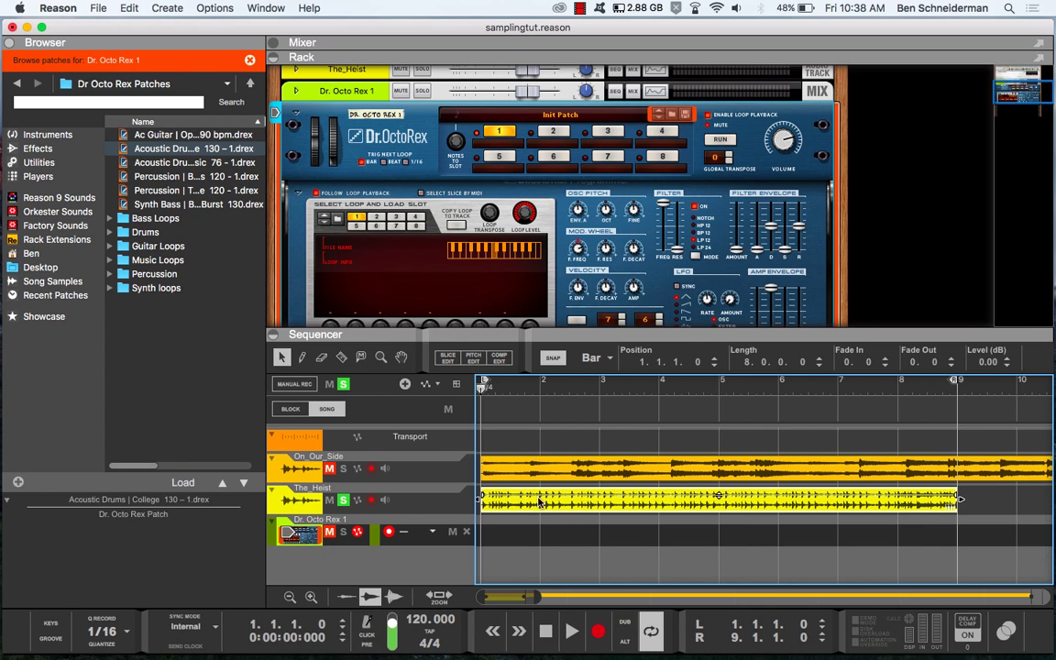
left_click(249, 61)
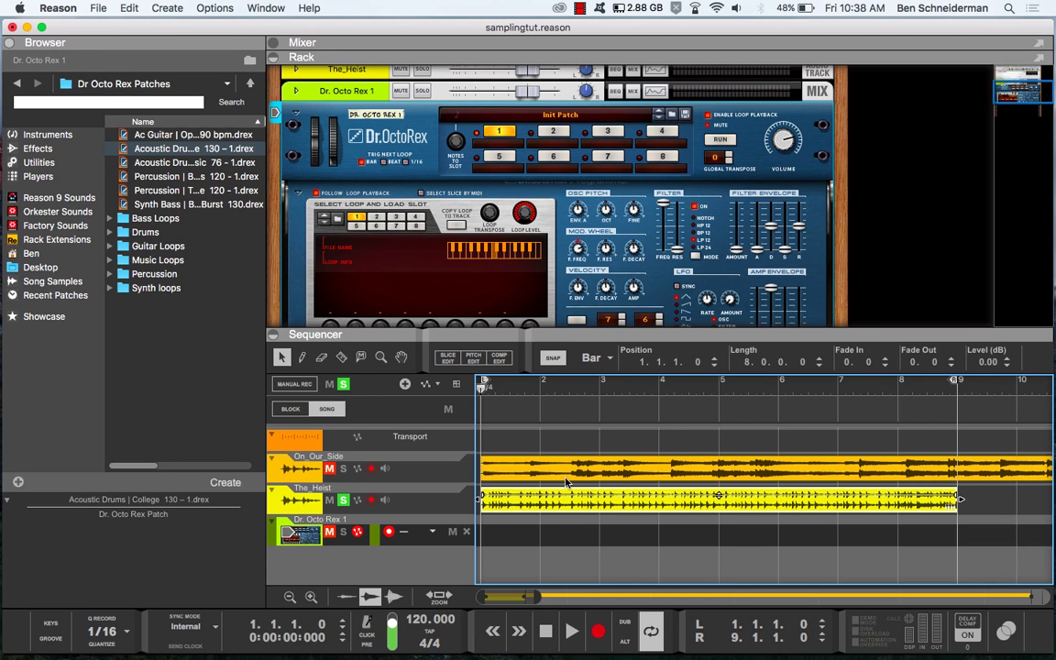
key("space")
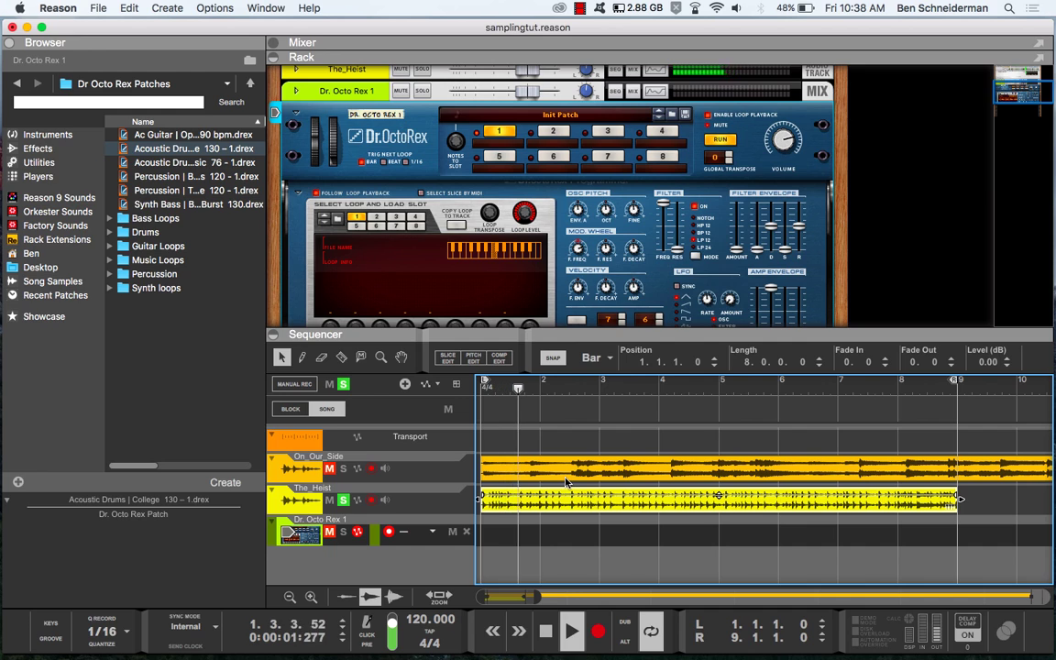
left_click(492, 504)
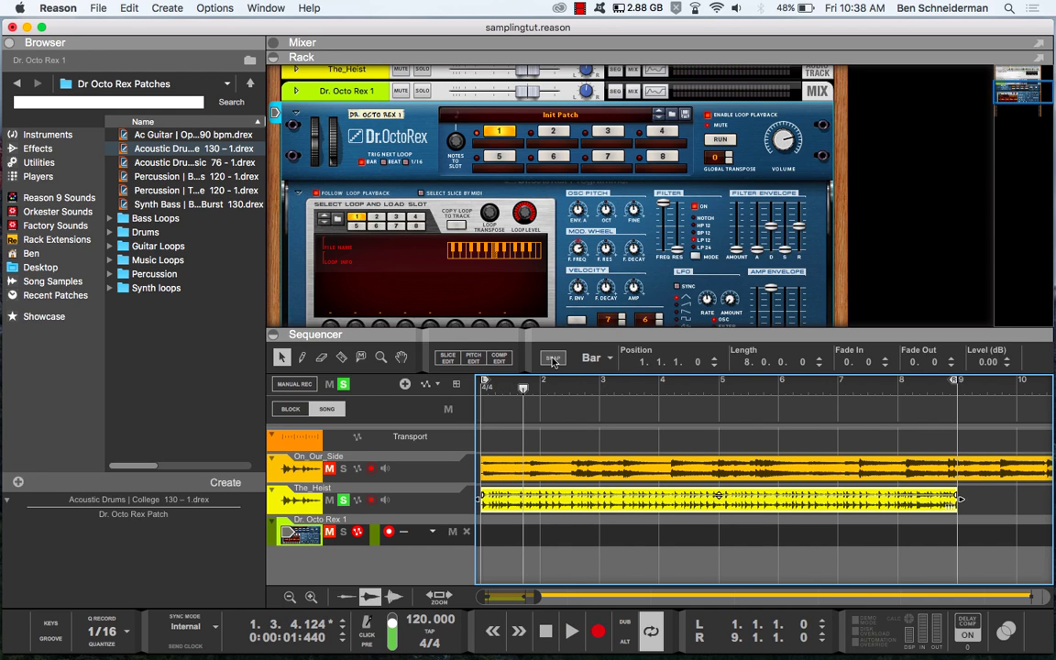
With snap off, split The_Heist clip with the Razor Tool at the drum hit just before position 1.3.1.
scroll(523, 481, "up", 5)
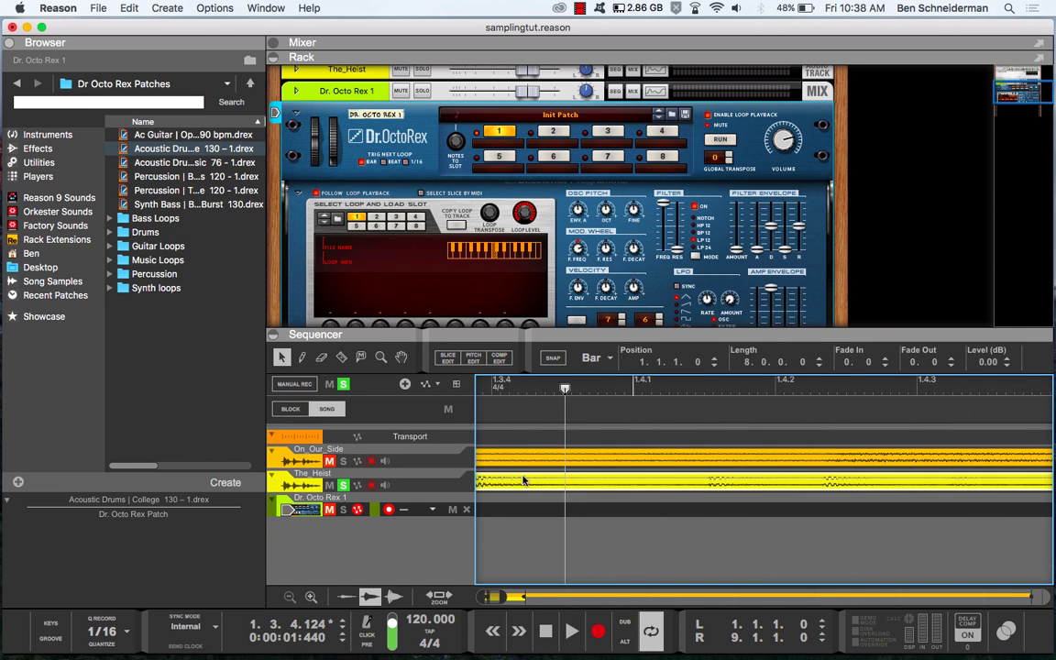
scroll(524, 479, "left", 2)
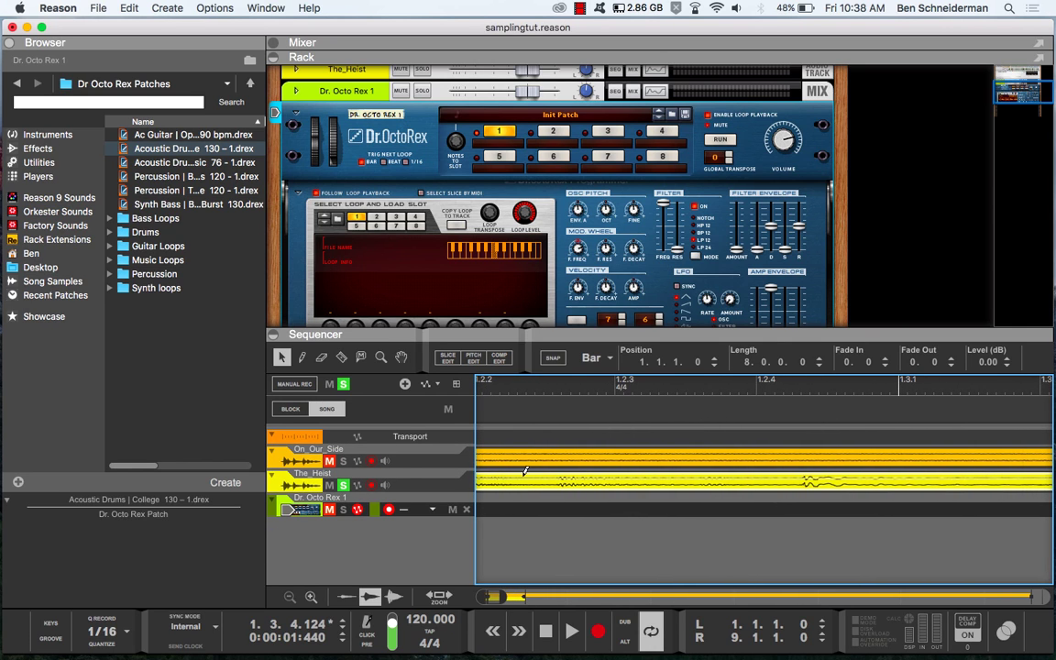
scroll(523, 479, "up", 3)
scroll(523, 480, "left", 1)
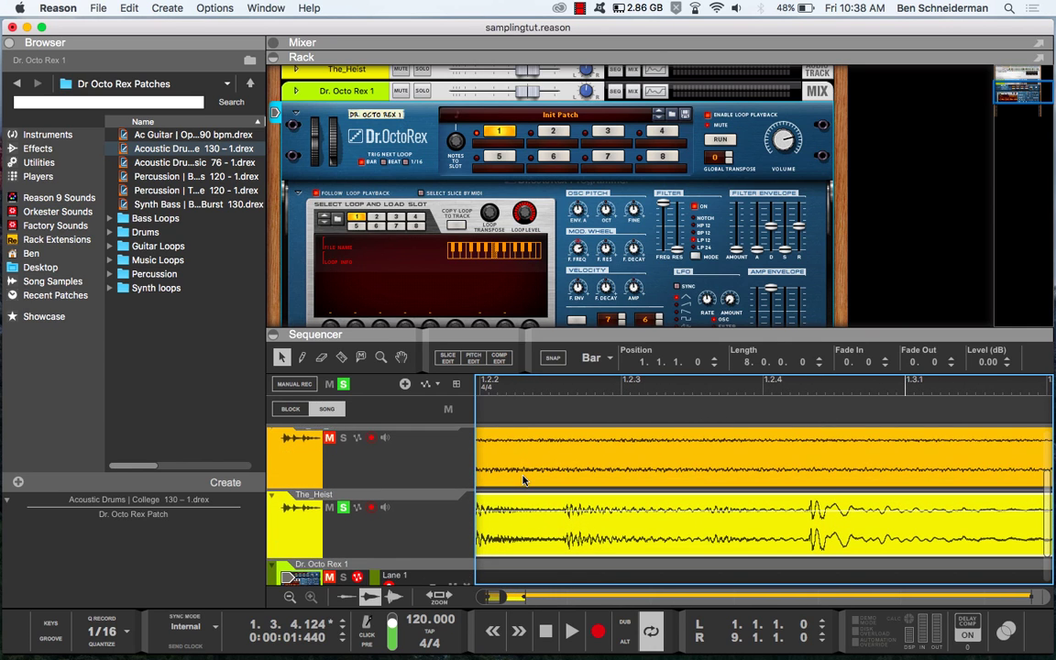
key("space")
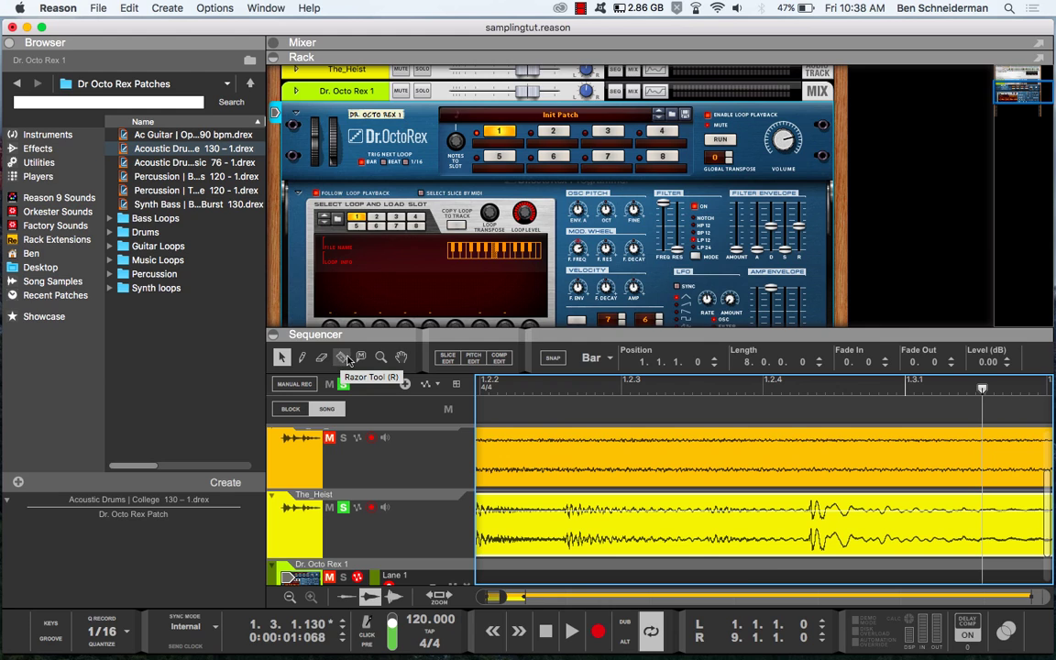
key("r")
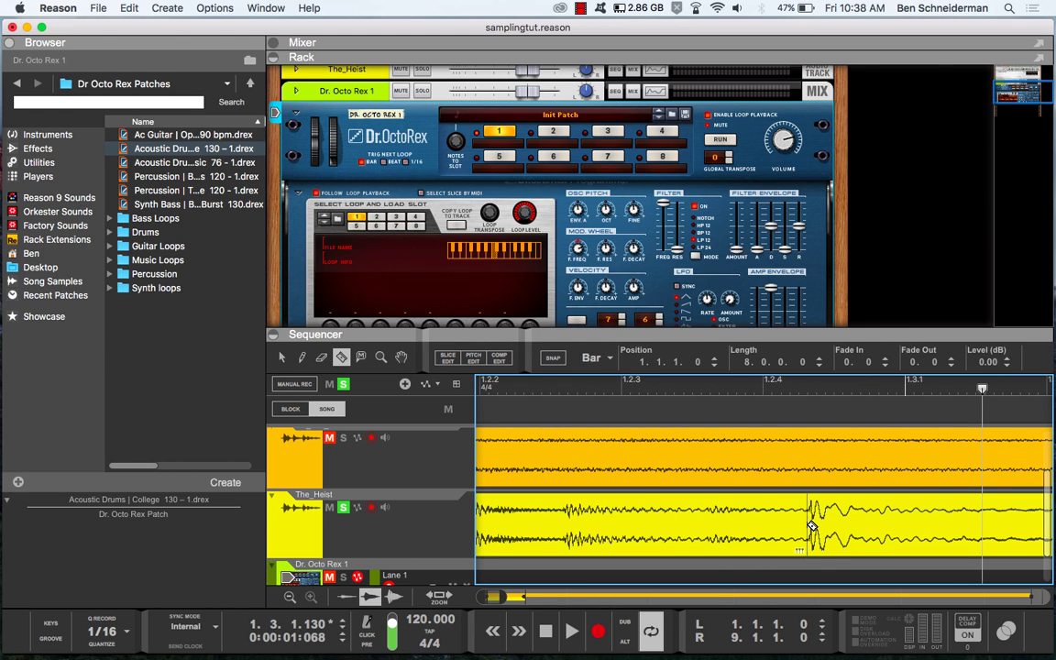
left_click(811, 525)
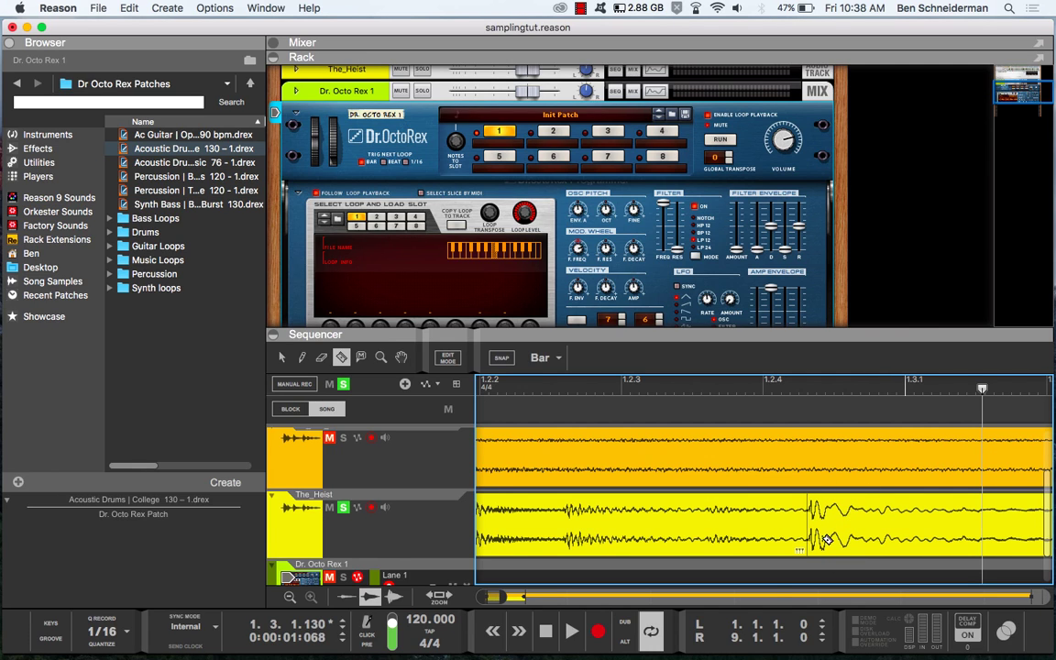
Delete the part of The_Heist clip before the cut and select the remaining clip.
left_click(282, 358)
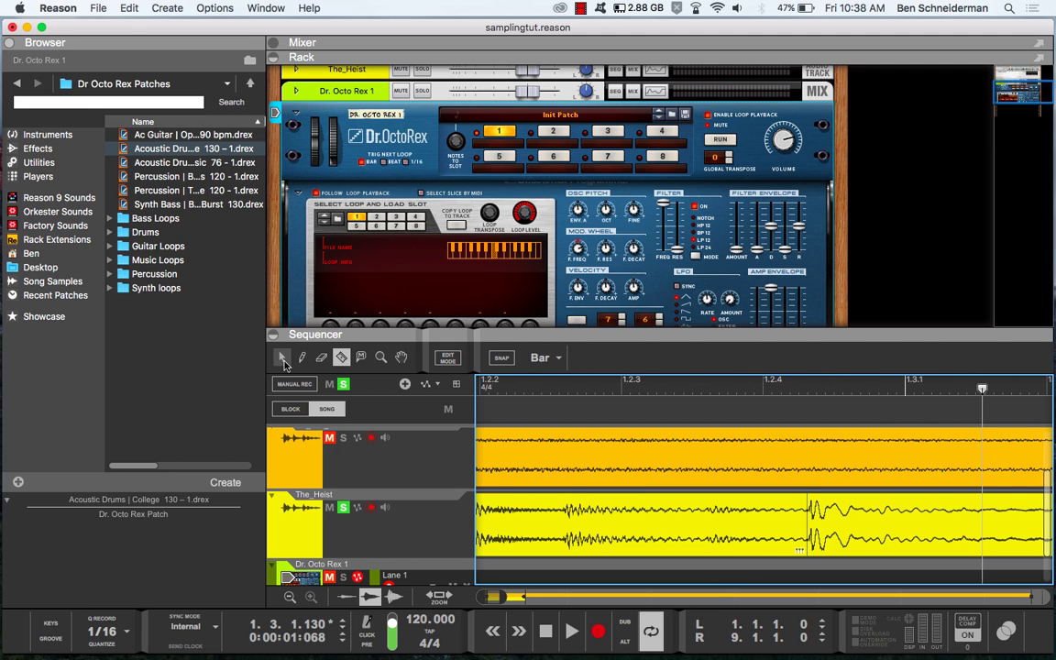
left_click(616, 541)
key("Delete")
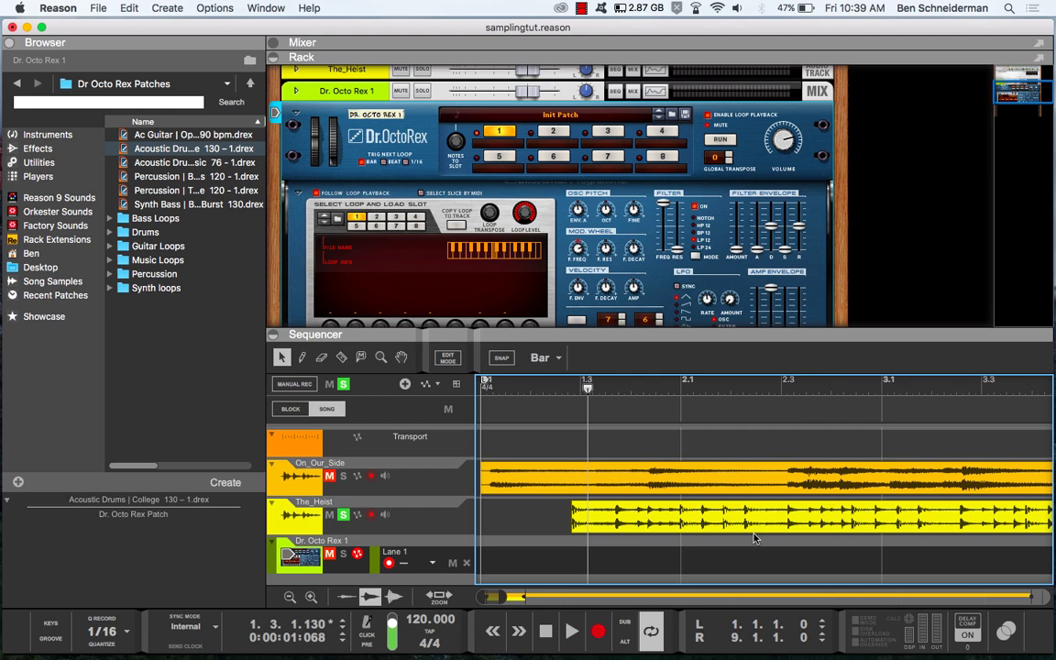
left_click(568, 533)
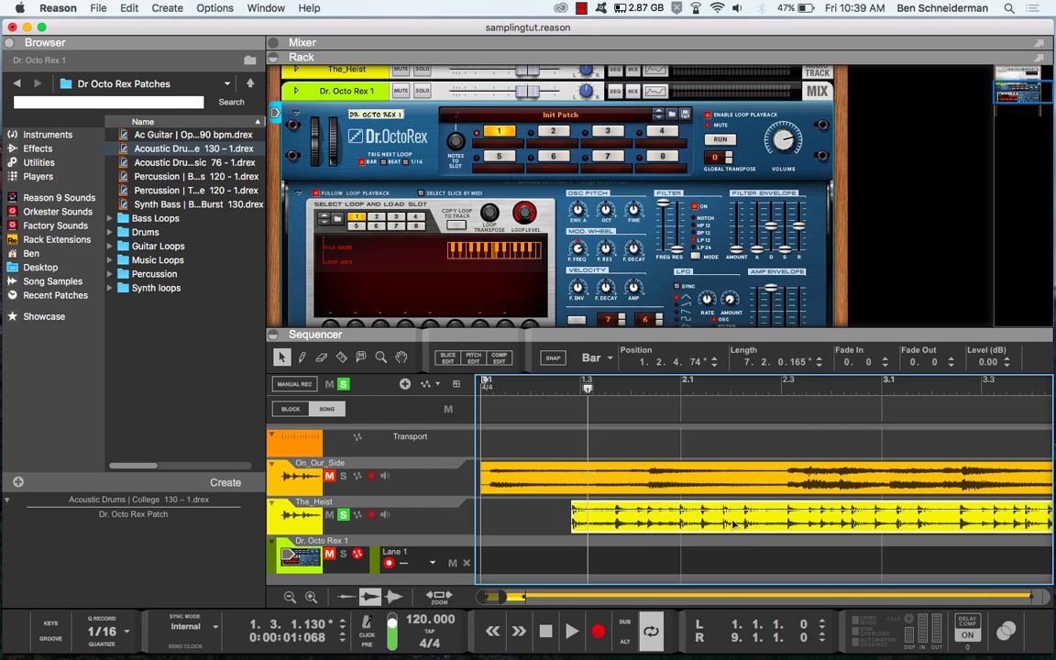
Move The_Heist clip to the song start at 1.1.1.0 and play it from there to locate the loop's end.
key("Return")
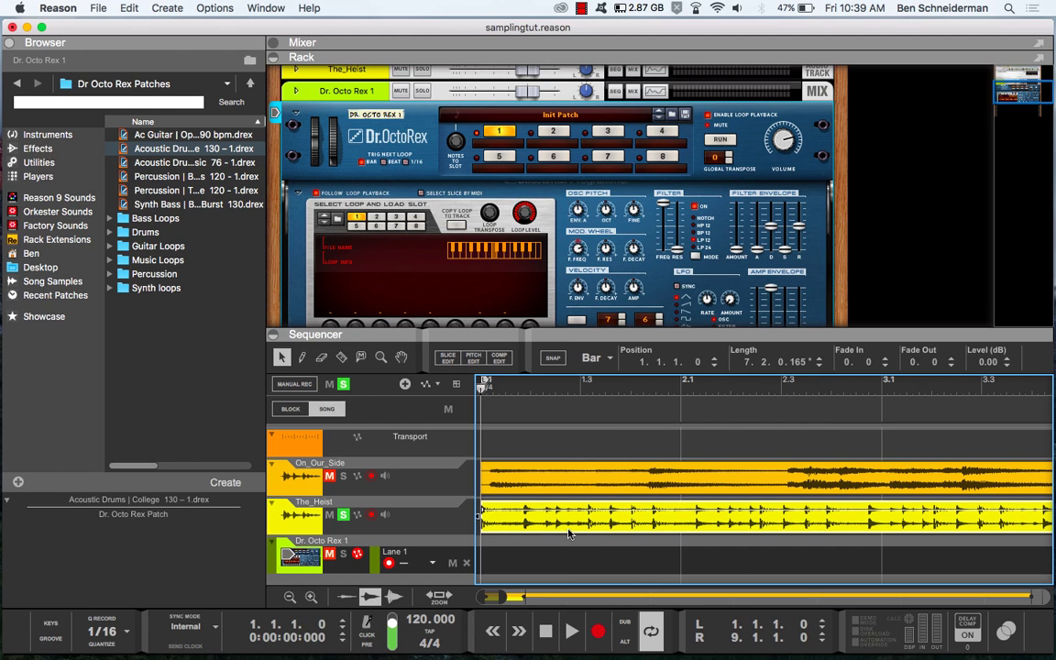
key("space")
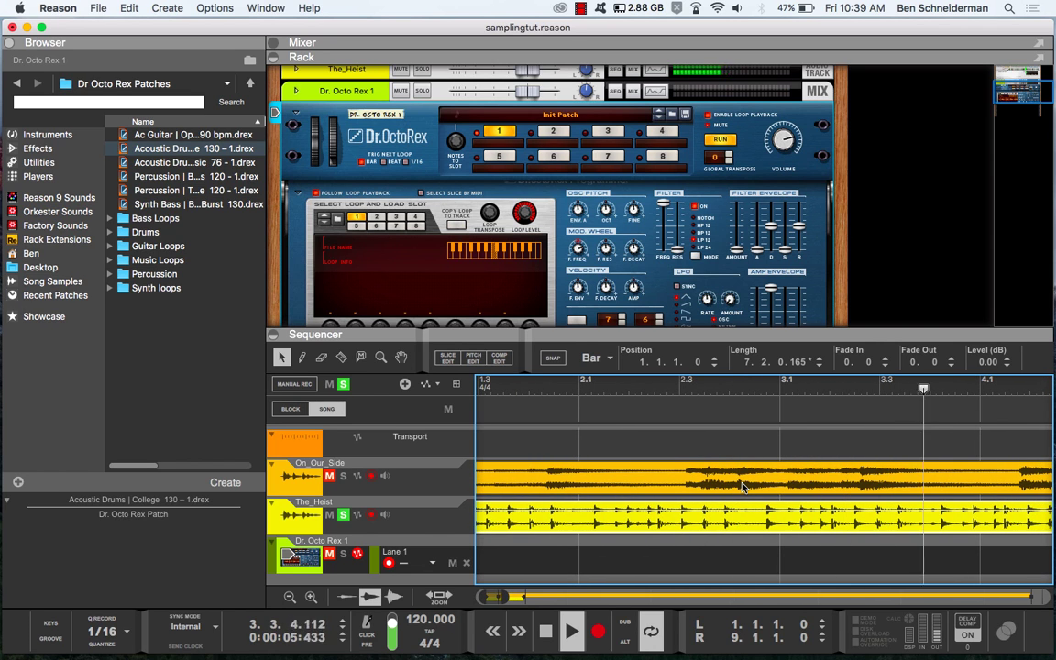
key("space")
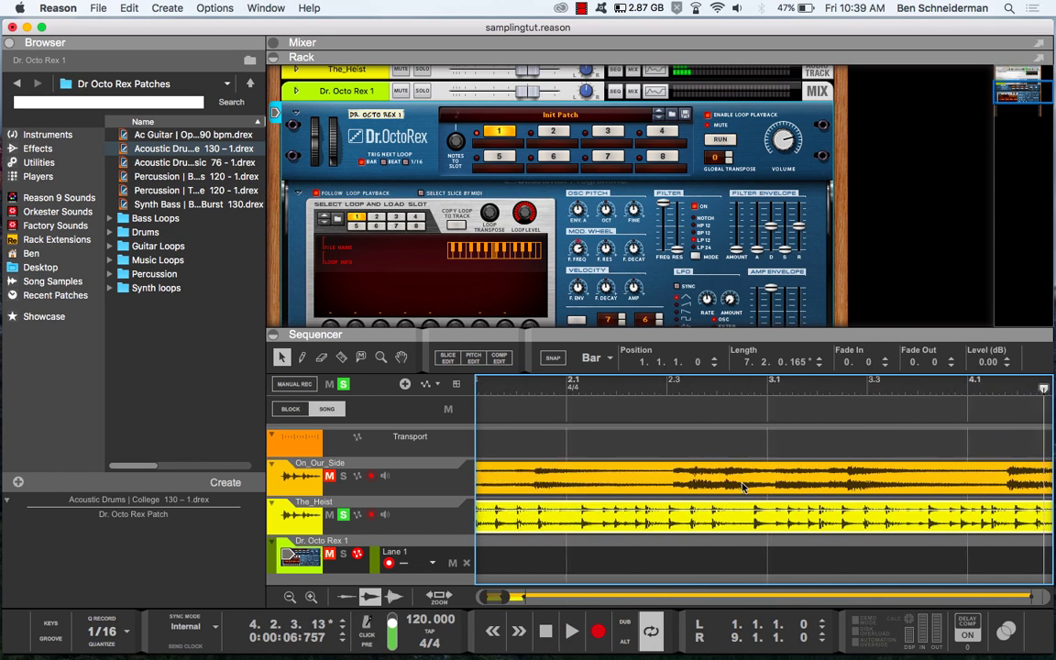
key("Return")
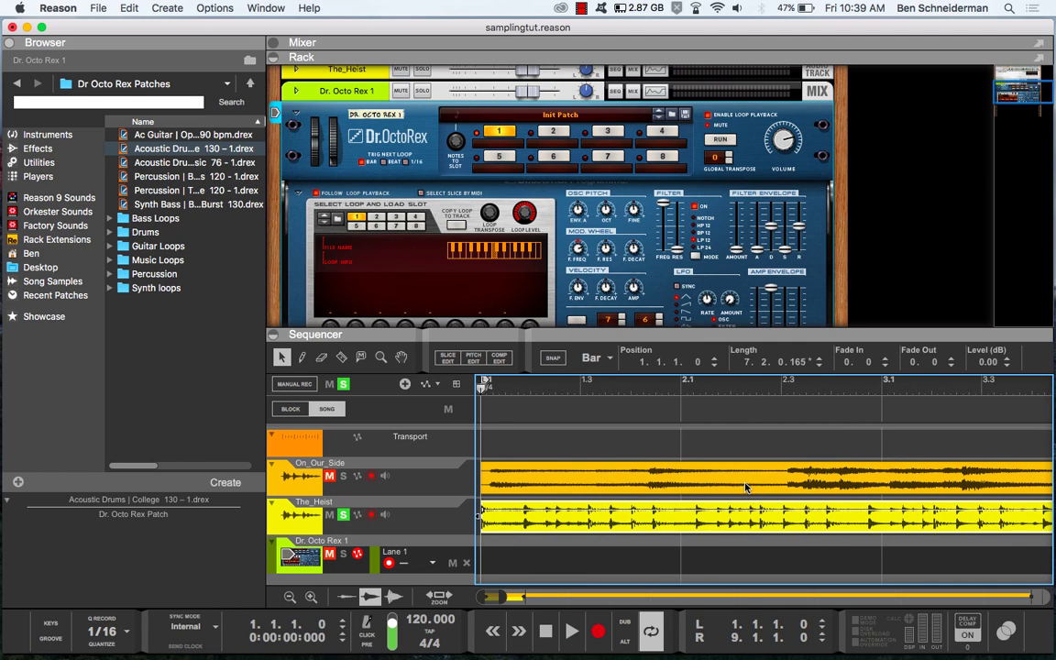
key("space")
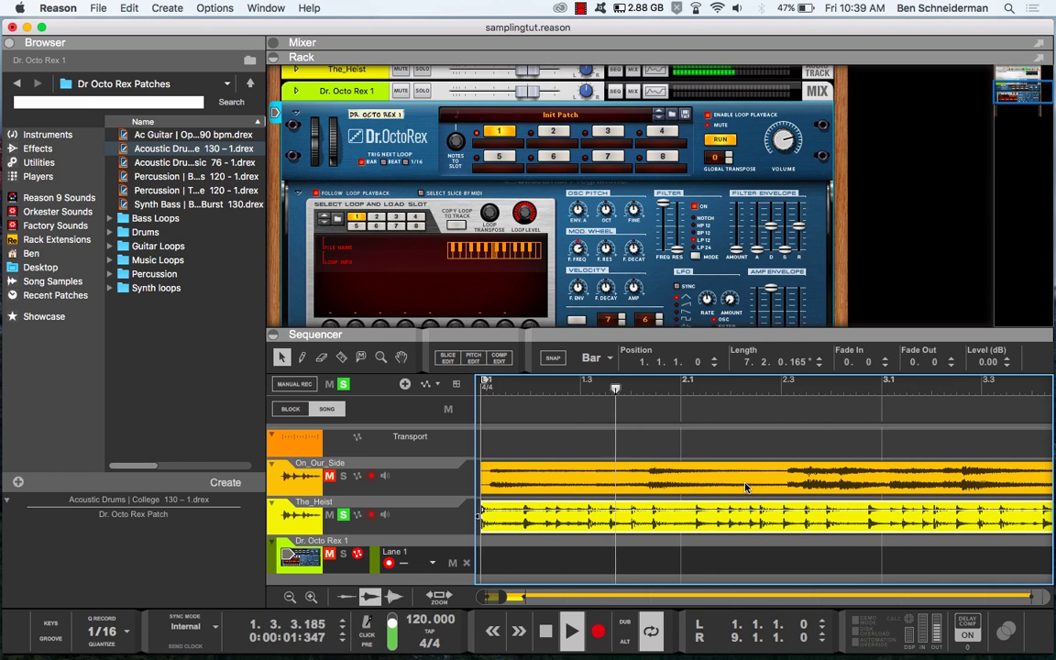
key("space")
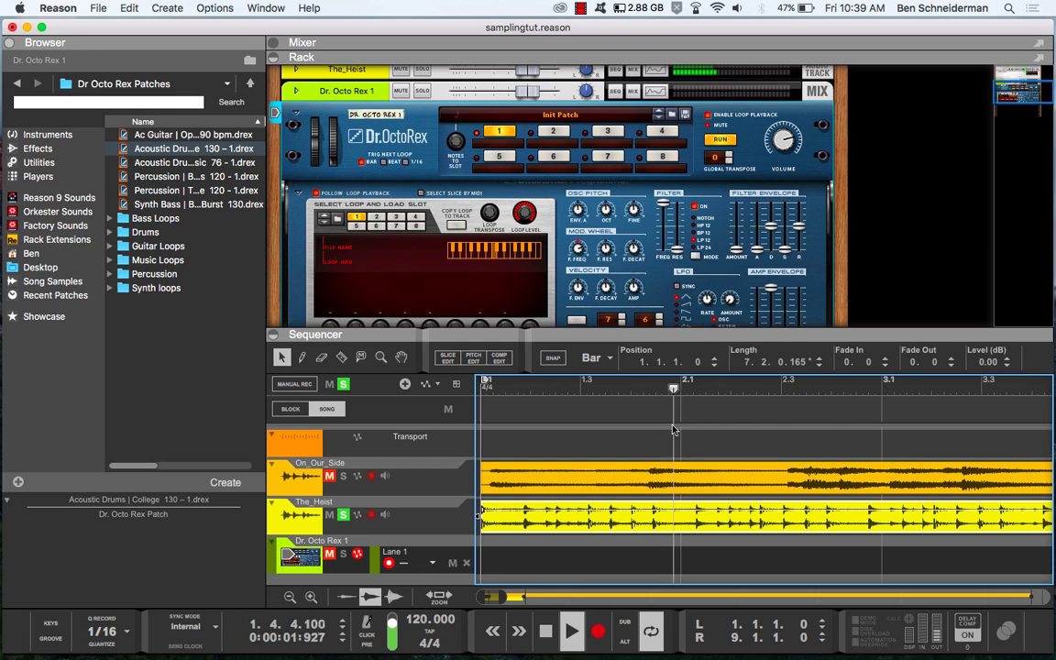
key("space")
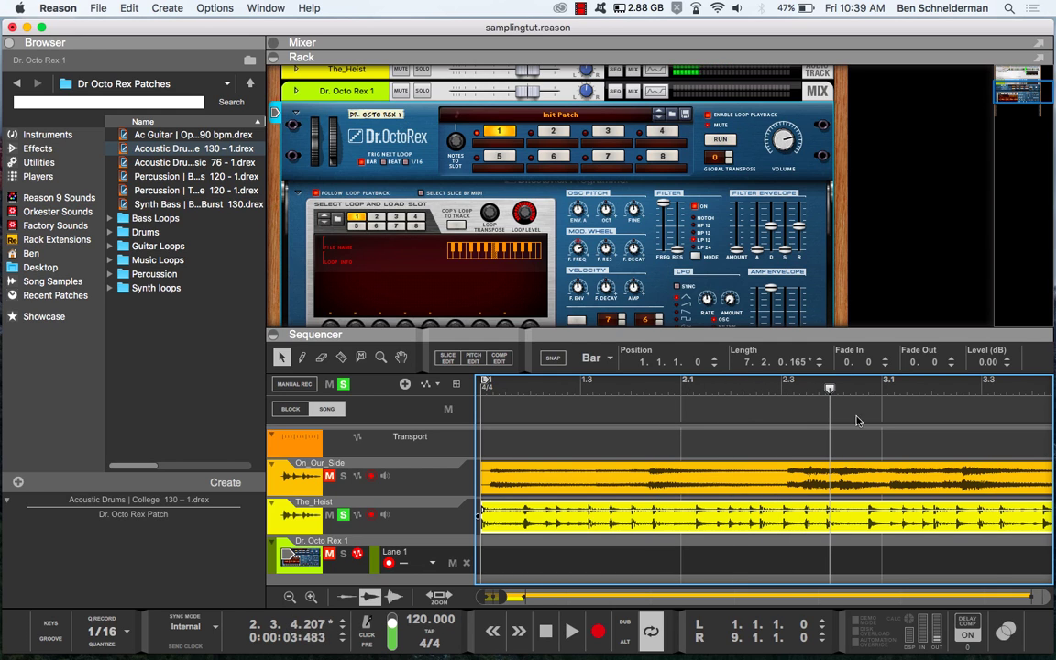
Place the playhead at the drum hit just before position 2.4.1 and split The_Heist clip there with the Razor Tool.
left_click_drag(830, 385, 828, 394)
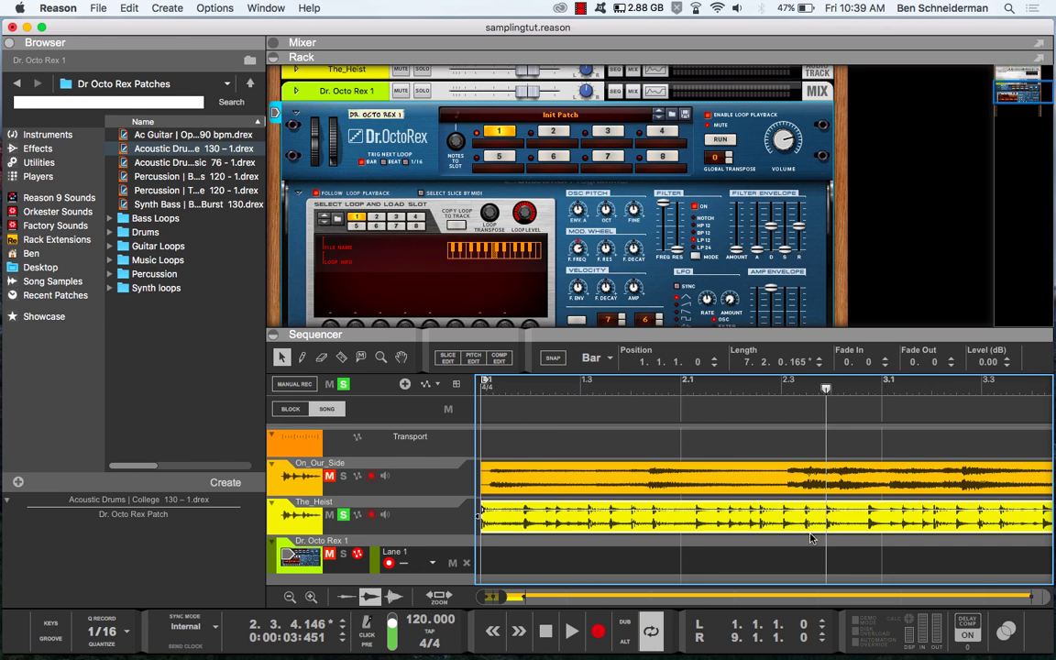
scroll(814, 528, "up", 3)
scroll(810, 536, "down", 2)
scroll(813, 529, "up", 1)
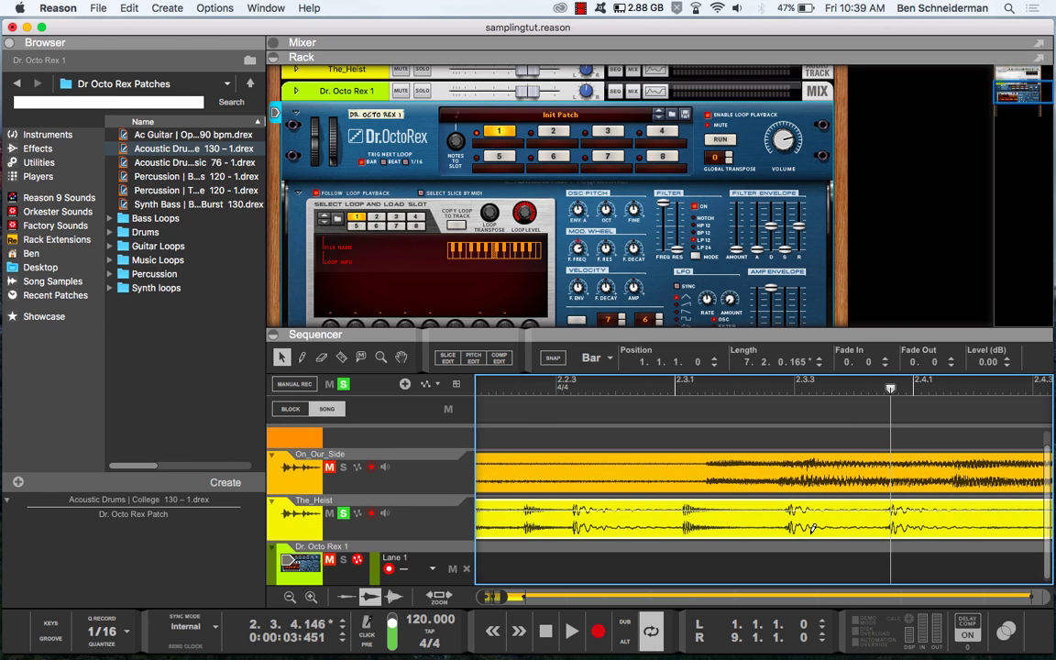
scroll(813, 529, "up", 1)
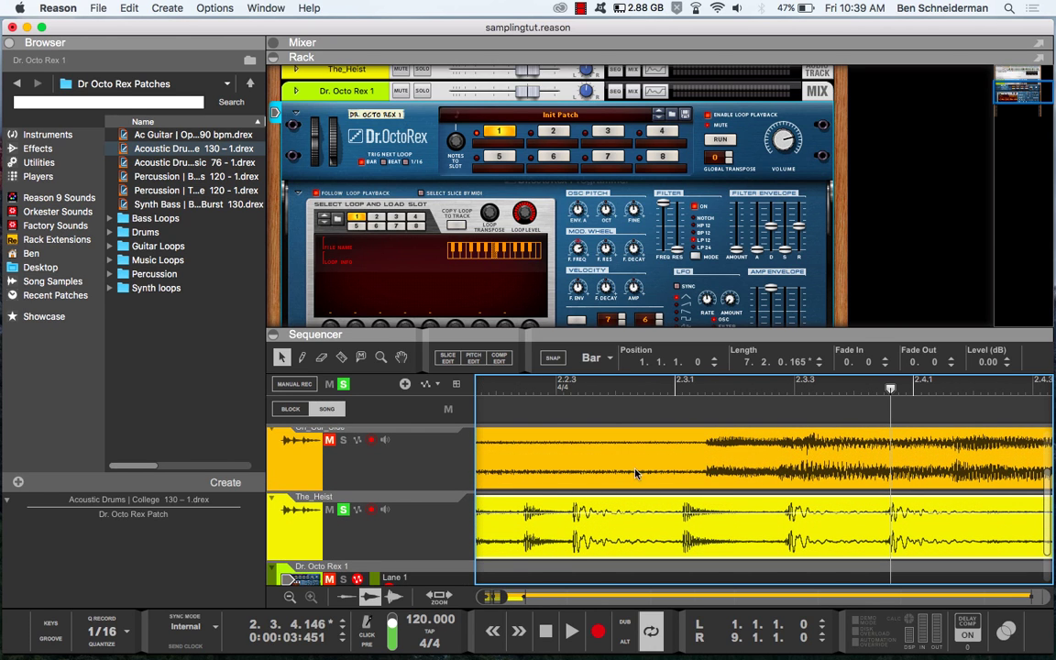
key("r")
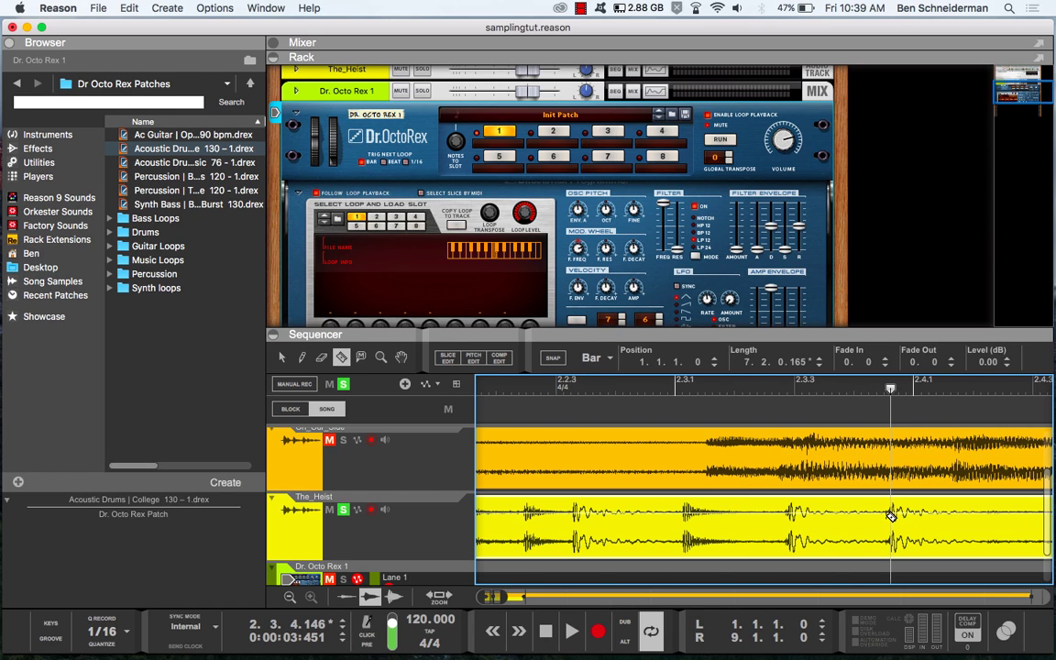
left_click(890, 515)
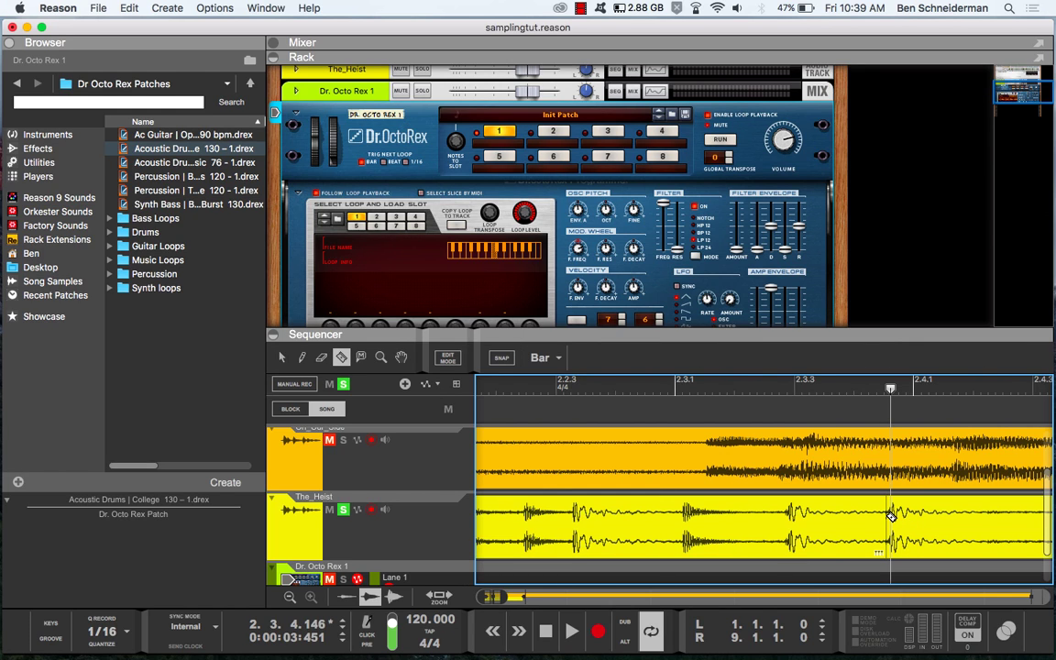
Delete the part of The_Heist clip after the cut and return the playhead to the song start.
left_click(282, 358)
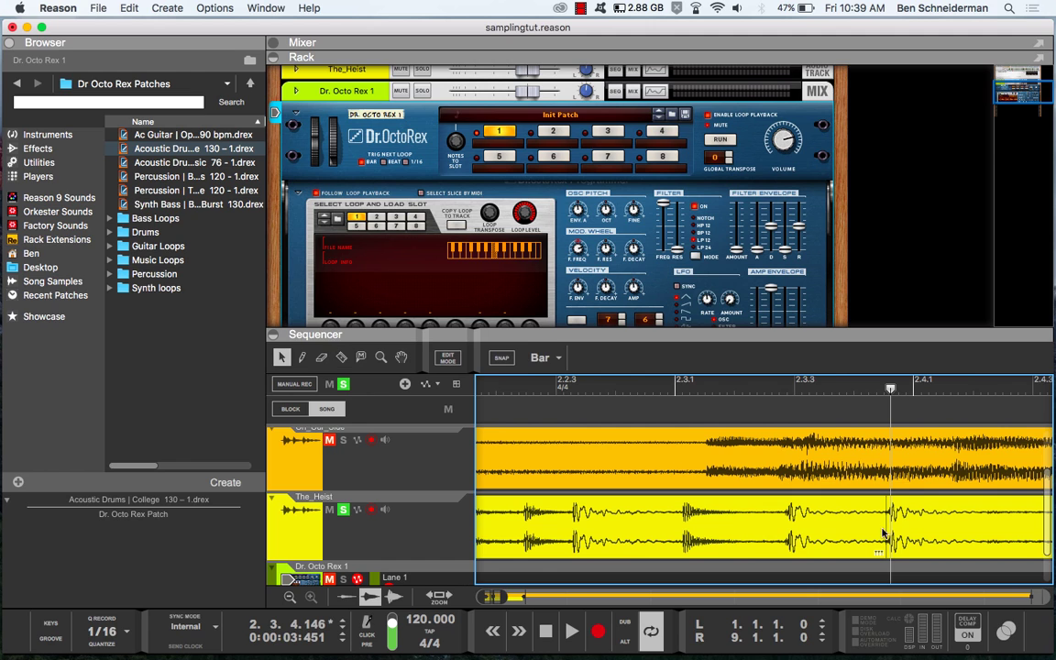
left_click(903, 523)
key("Delete")
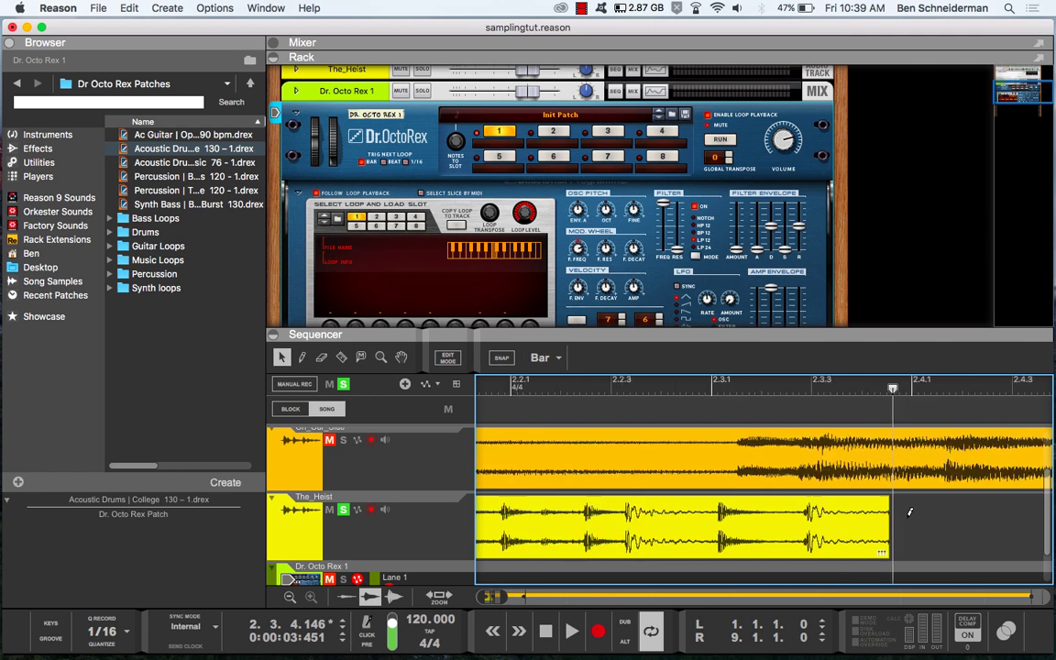
scroll(909, 518, "down", 5)
key("Return")
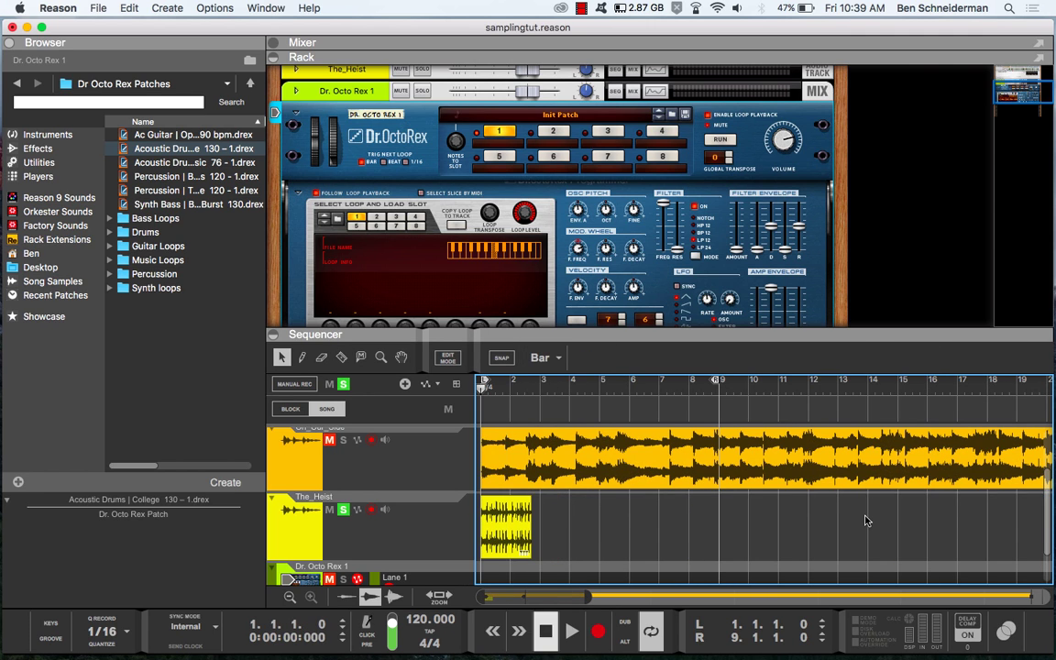
With snap on, time-stretch The_Heist clip to 2 bars so that it ends at bar 3.
scroll(555, 558, "down", 3)
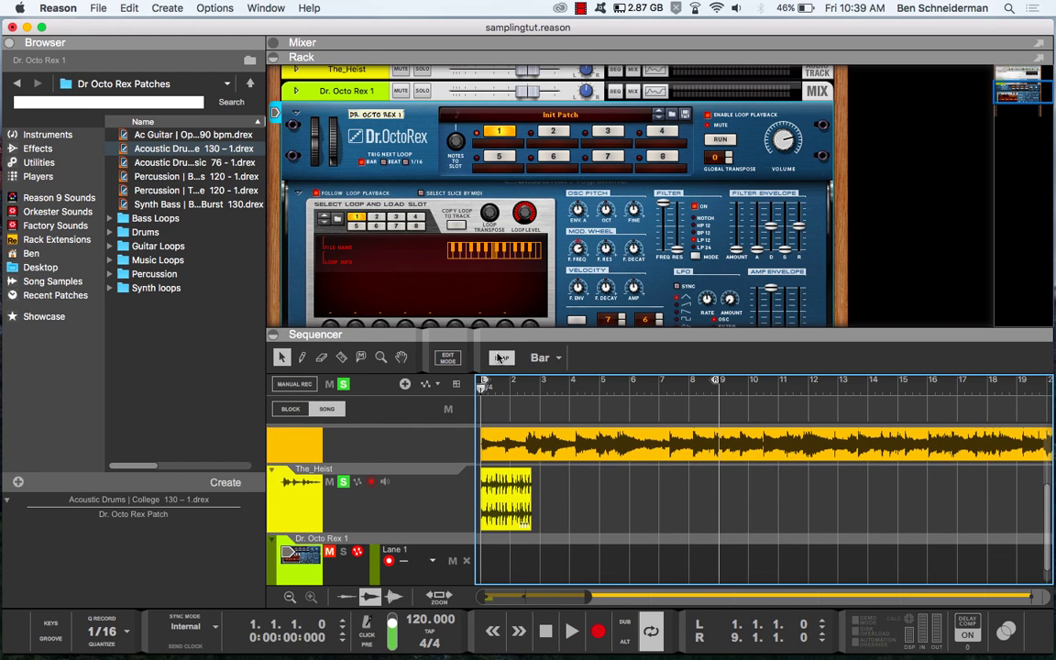
scroll(541, 550, "up", 6)
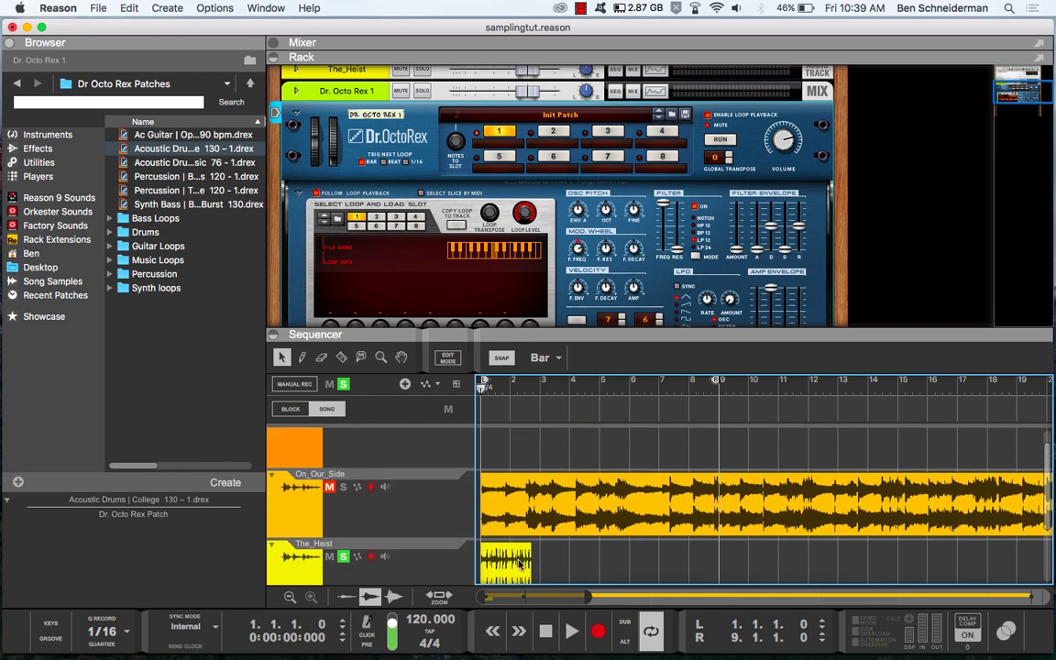
left_click(522, 574)
scroll(541, 541, "down", 3)
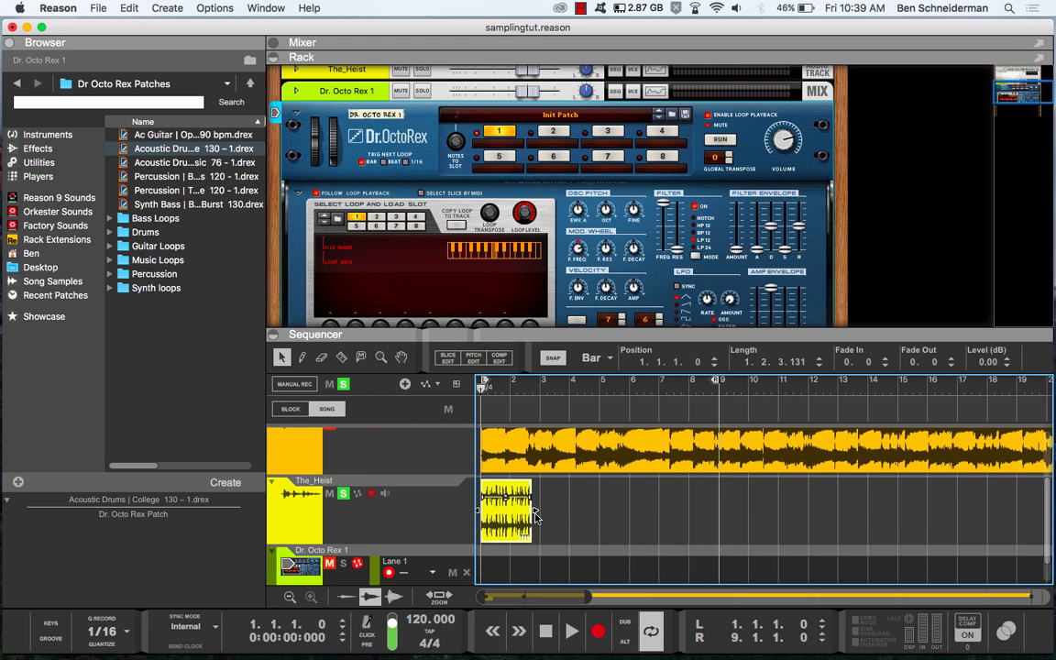
left_click_drag(536, 512, 543, 512)
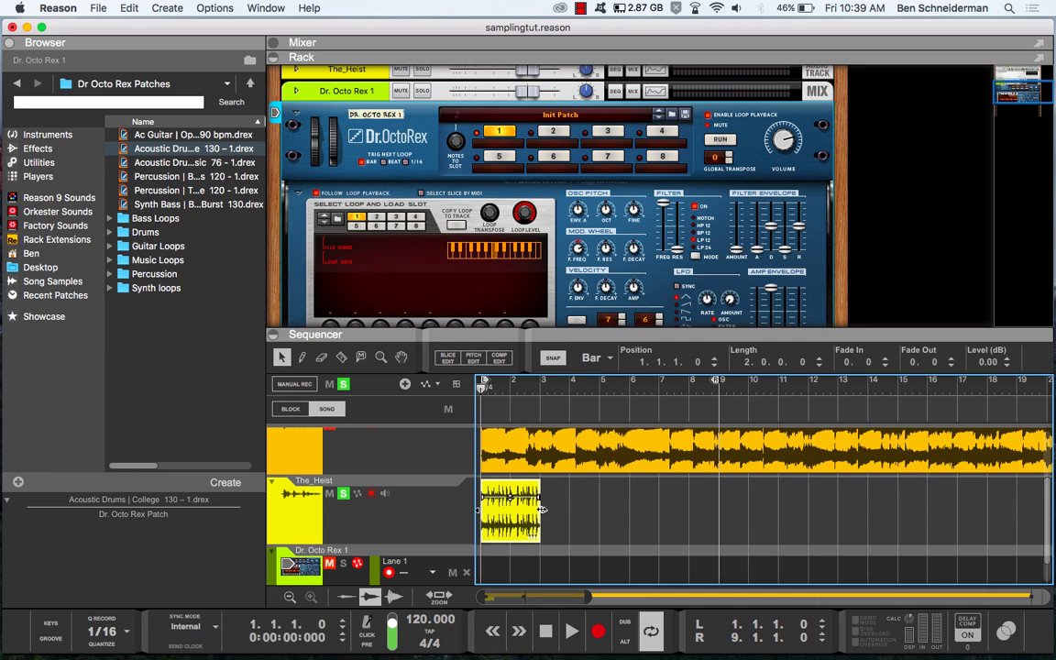
Play the stretched clip briefly and set the right loop locator to bar 3.
key("space")
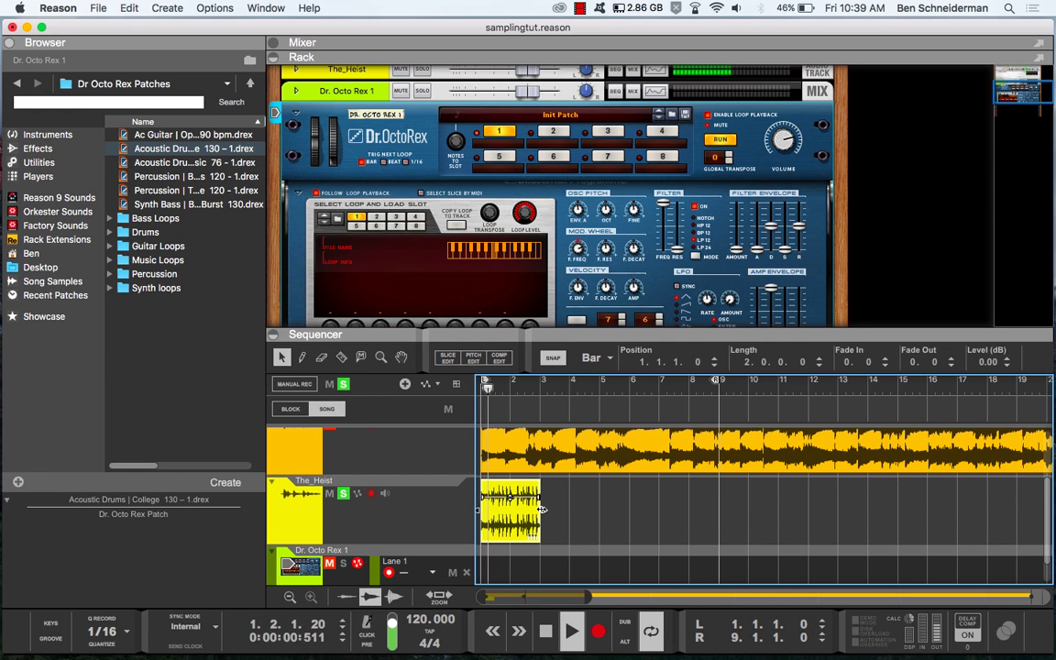
left_click_drag(724, 371, 537, 379)
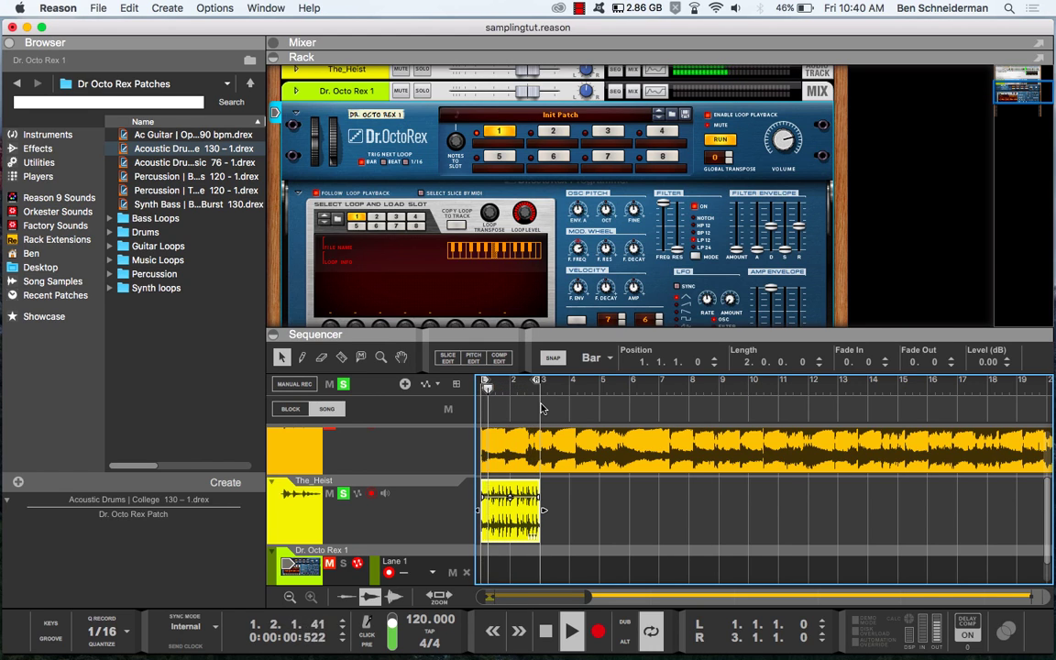
key("space")
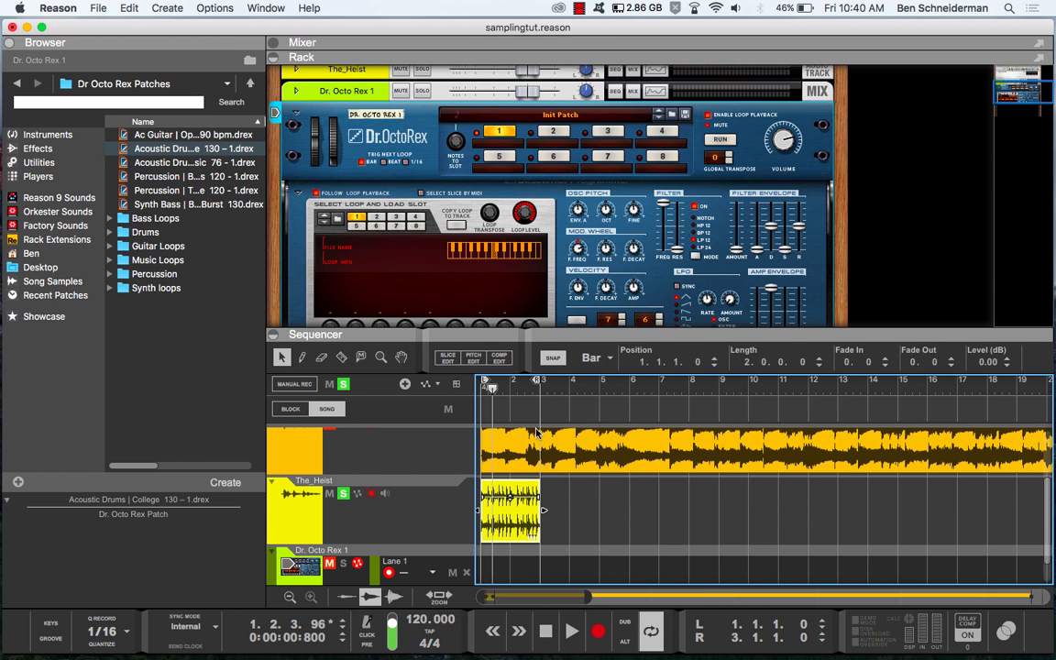
Open The_Heist clip in Slice Edit and play it briefly from the start to check its slice markers.
scroll(527, 420, "up", 5)
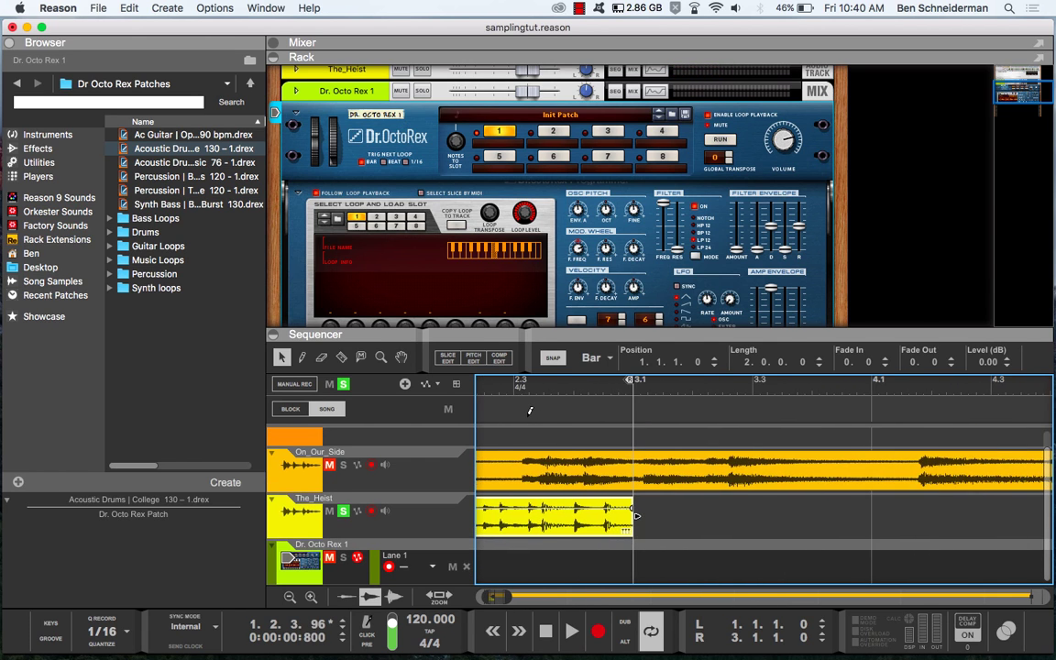
double_click(548, 531)
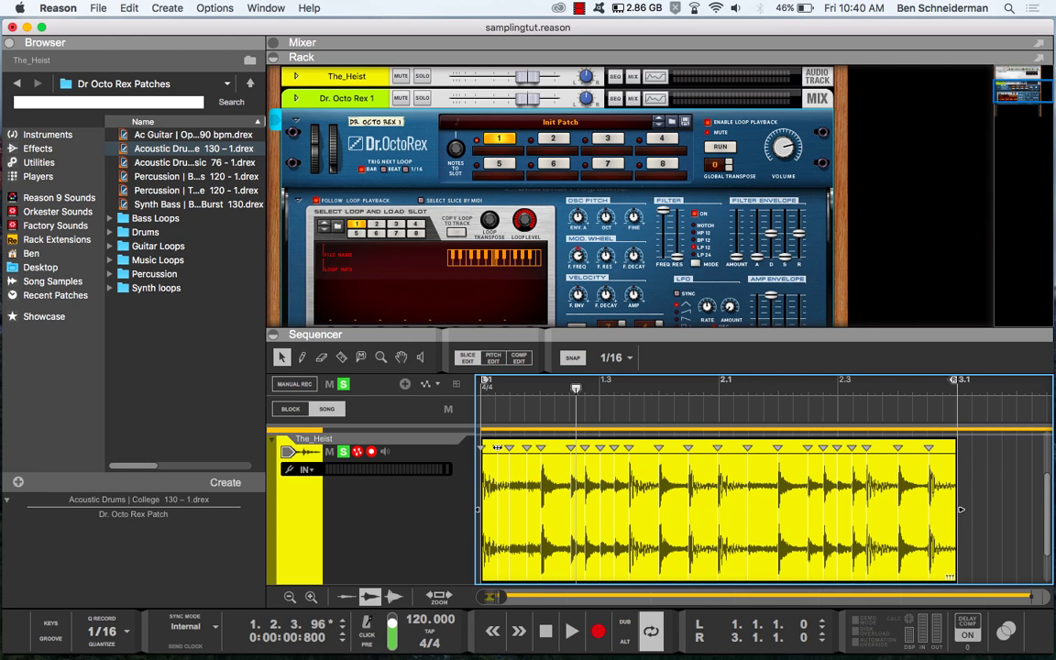
left_click(484, 387)
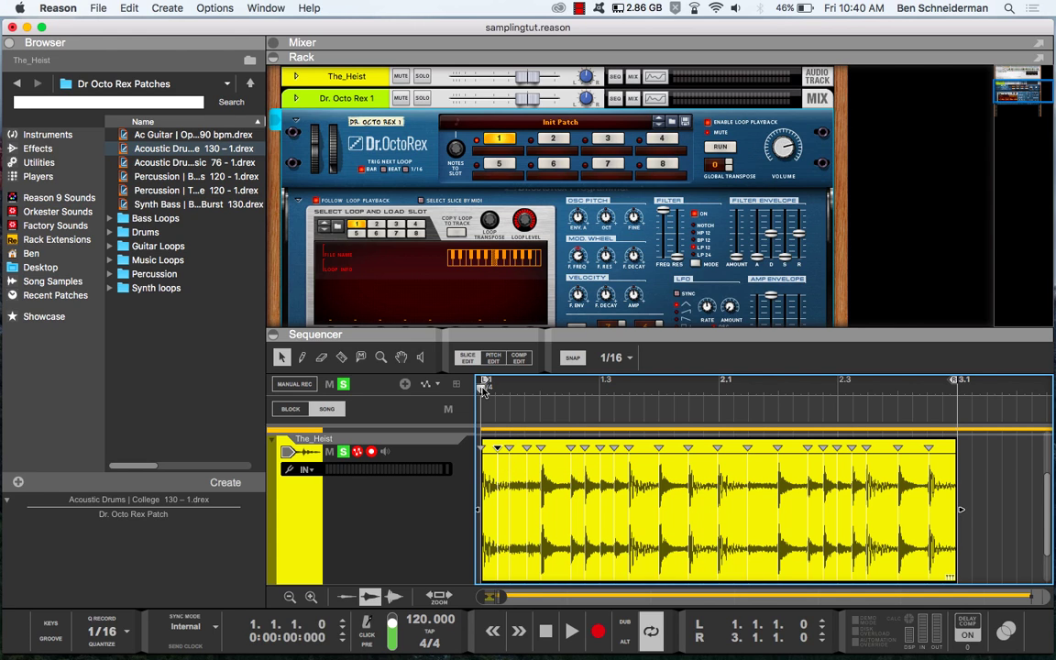
key("space")
left_click(484, 387)
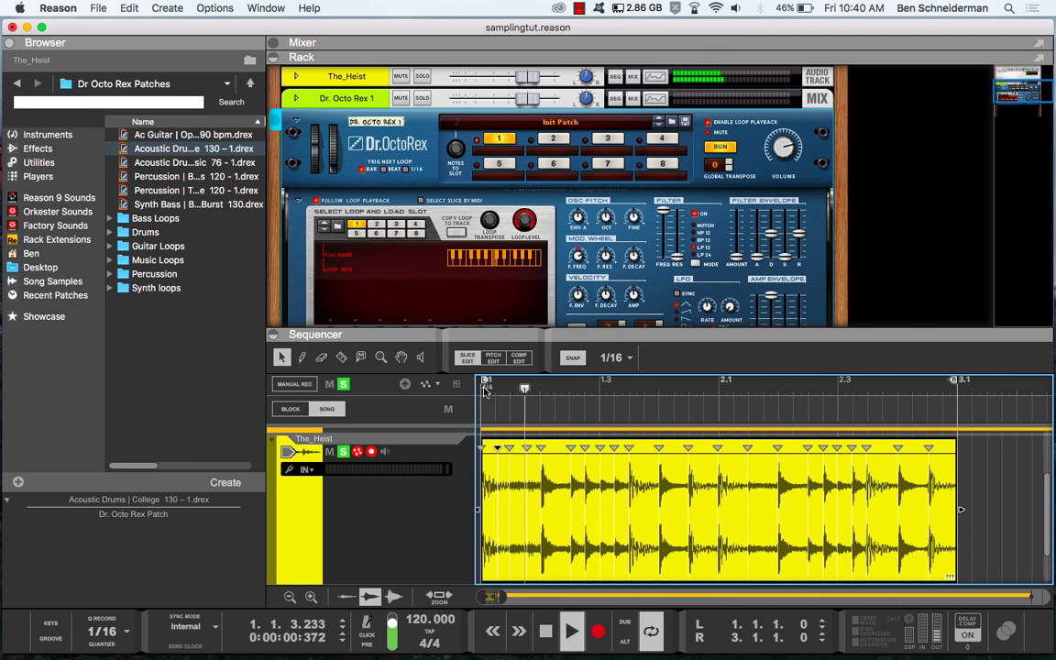
key("space")
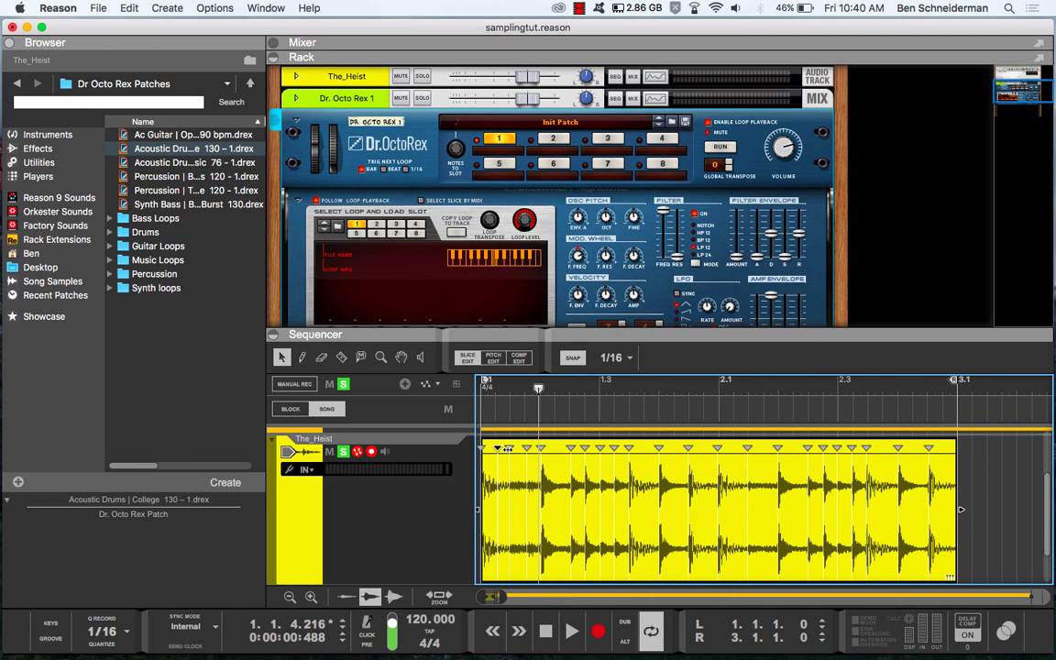
Remove the three unneeded slice markers between the clip's start and the drum hit at beat 1.2, then play the opening.
left_click(509, 448)
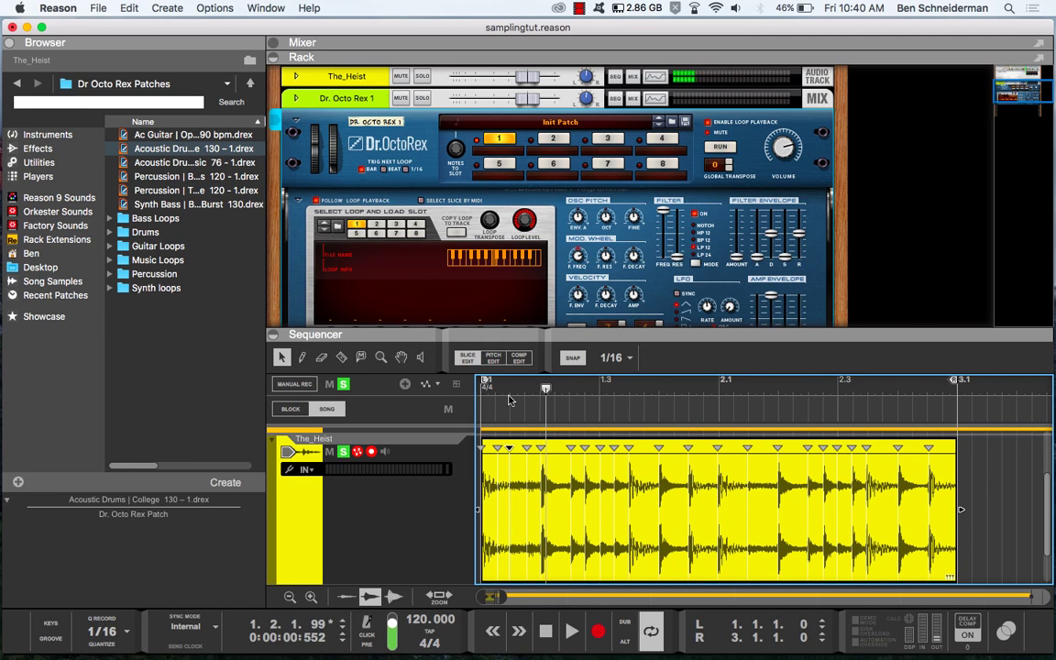
key("super+e")
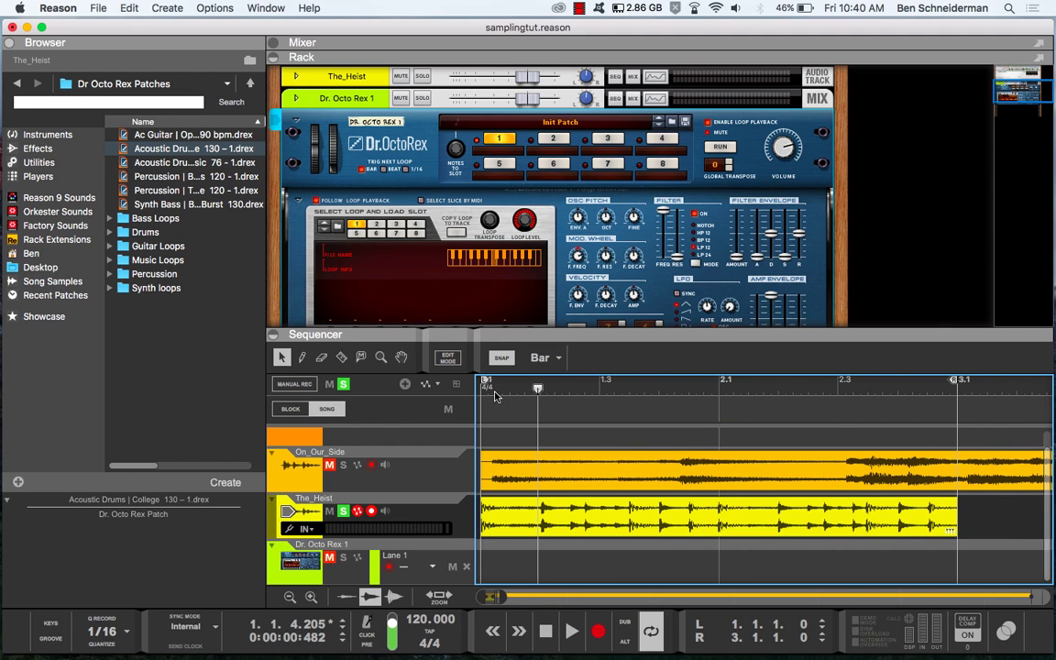
key("super+e")
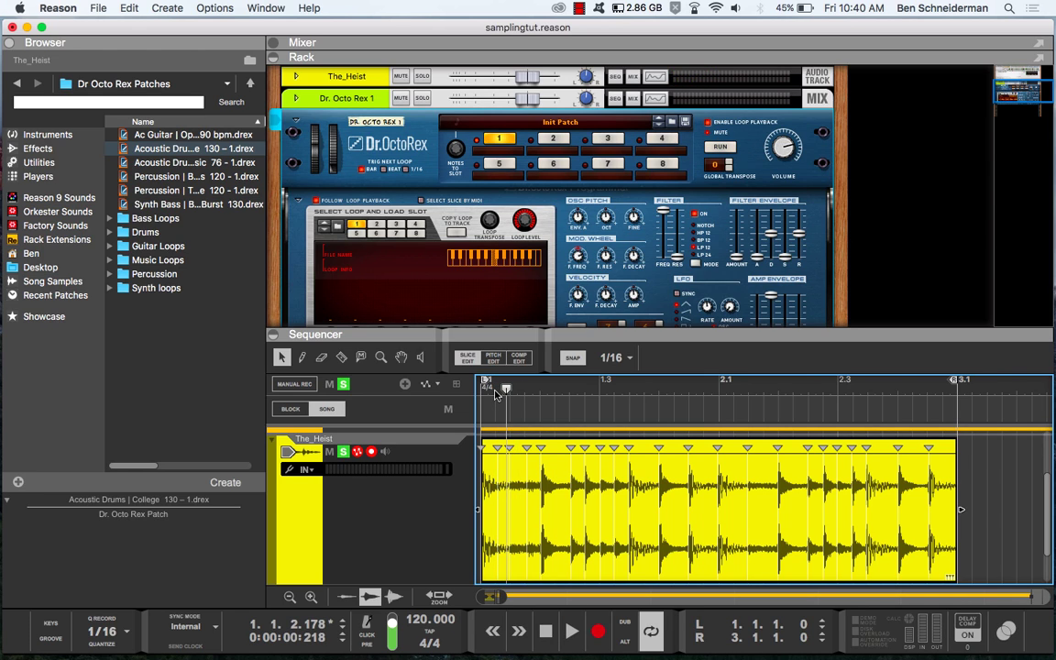
left_click(495, 392)
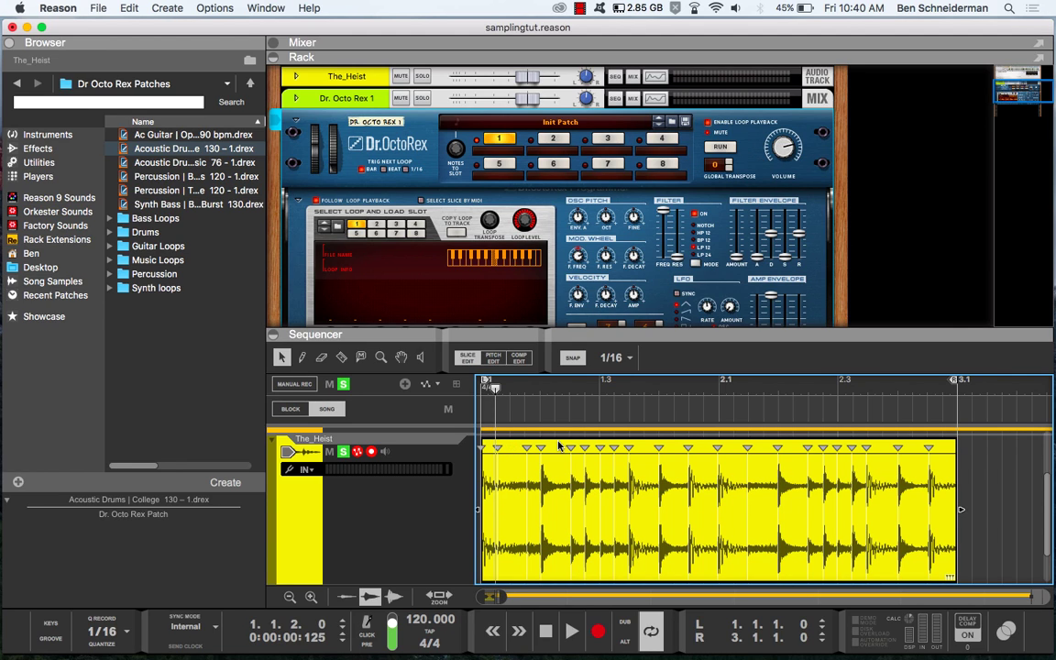
key("space")
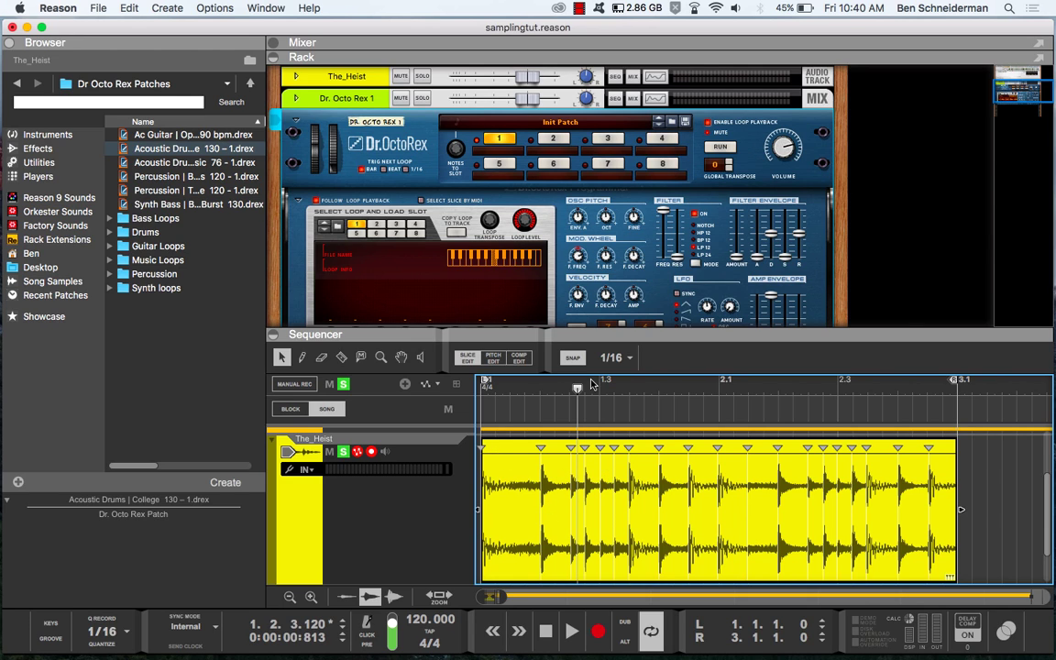
Play The_Heist from late bar 1 into bar 2 to check the remaining slice markers against the drum hits.
left_click(673, 488)
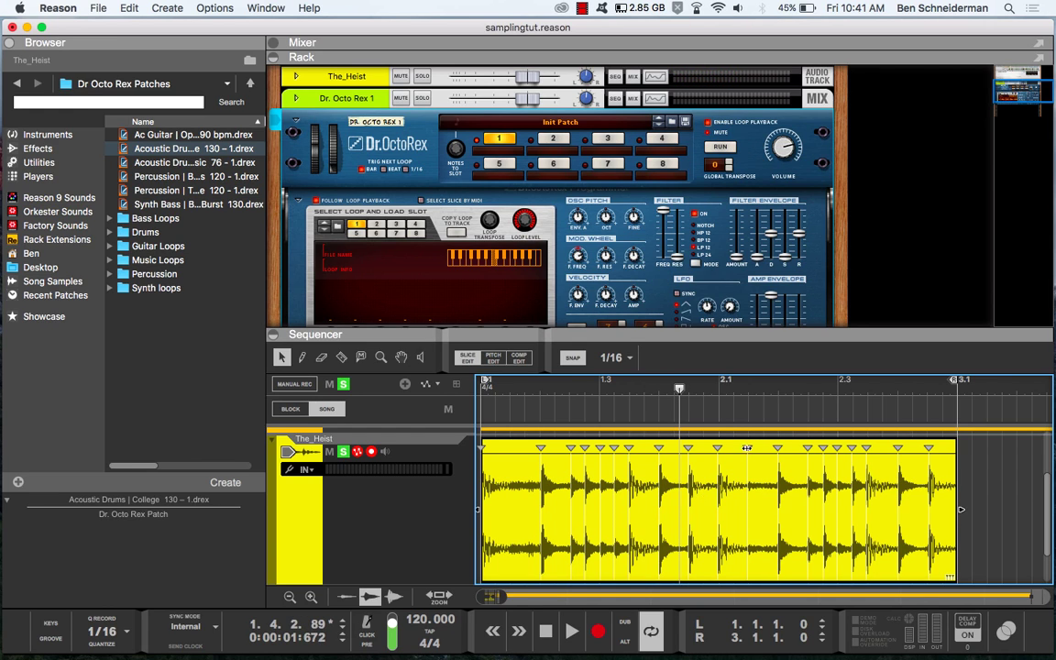
key("space")
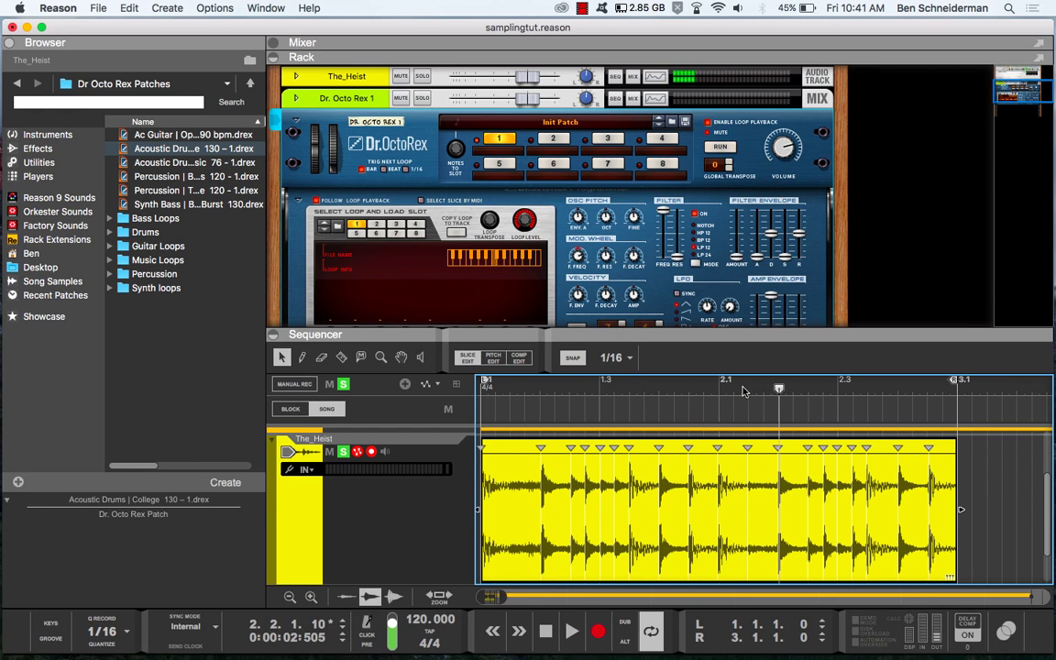
key("space")
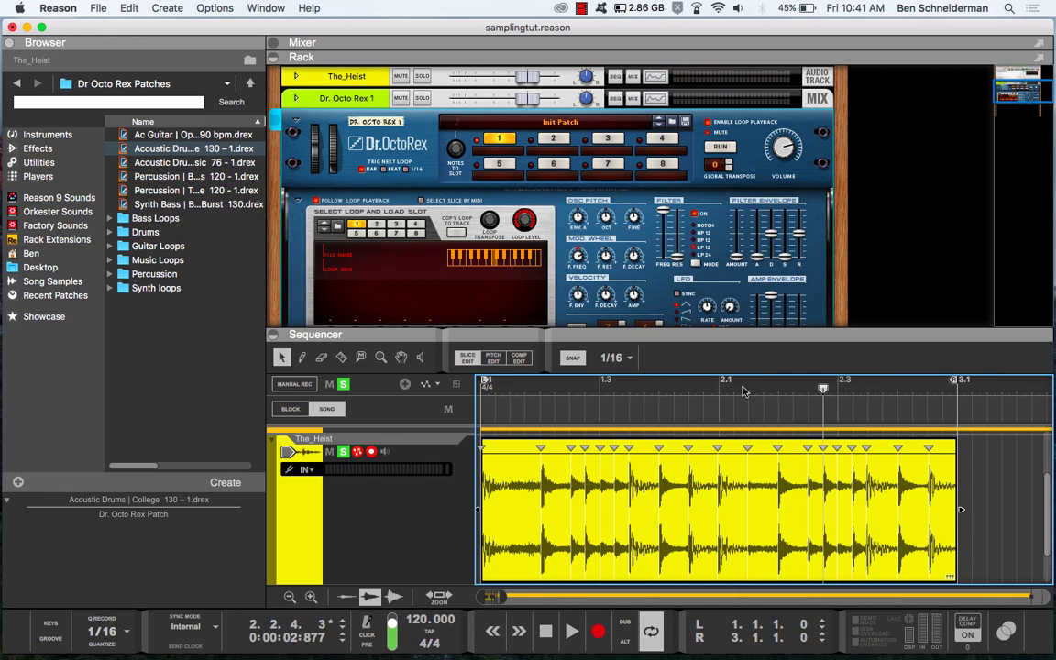
mouse_move(822, 388)
left_mouse_down()
mouse_move(917, 393)
mouse_move(953, 407)
left_mouse_up()
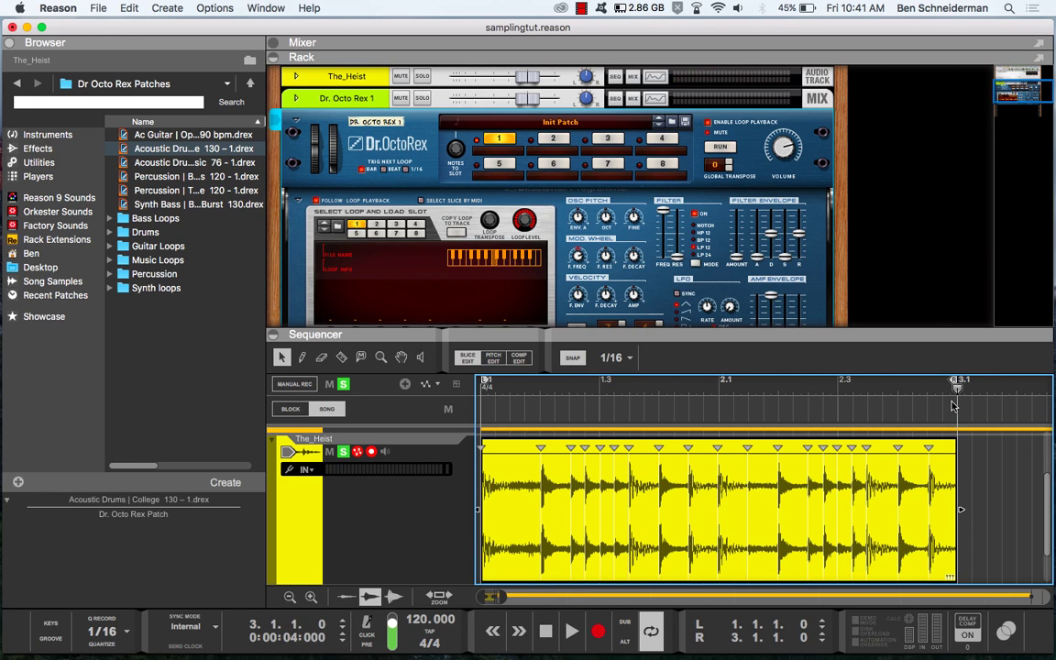
right_click(552, 498)
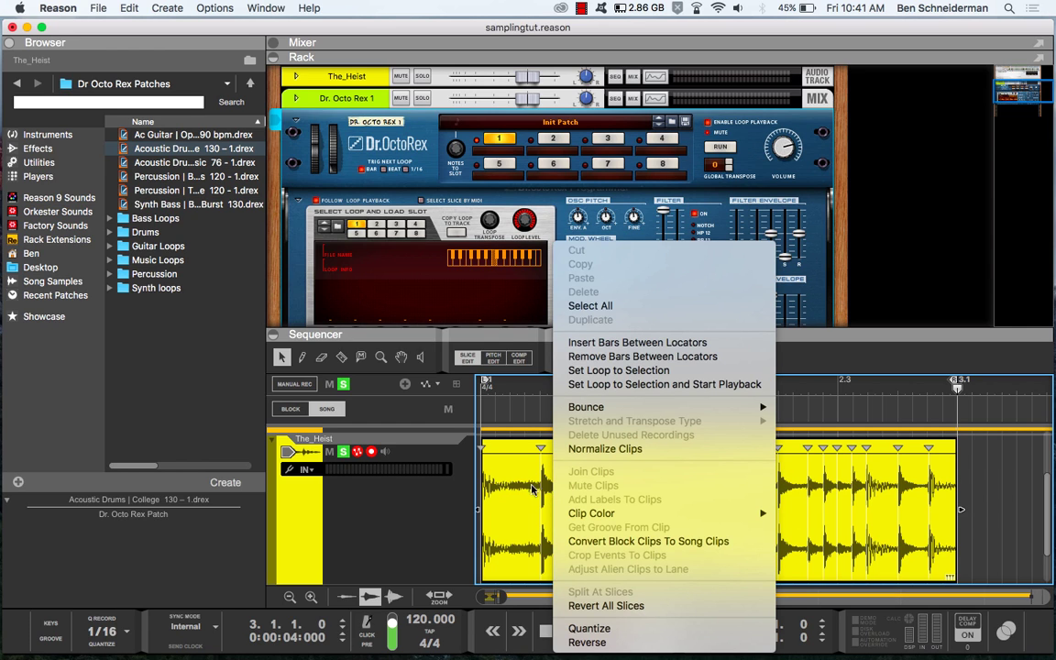
key("Escape")
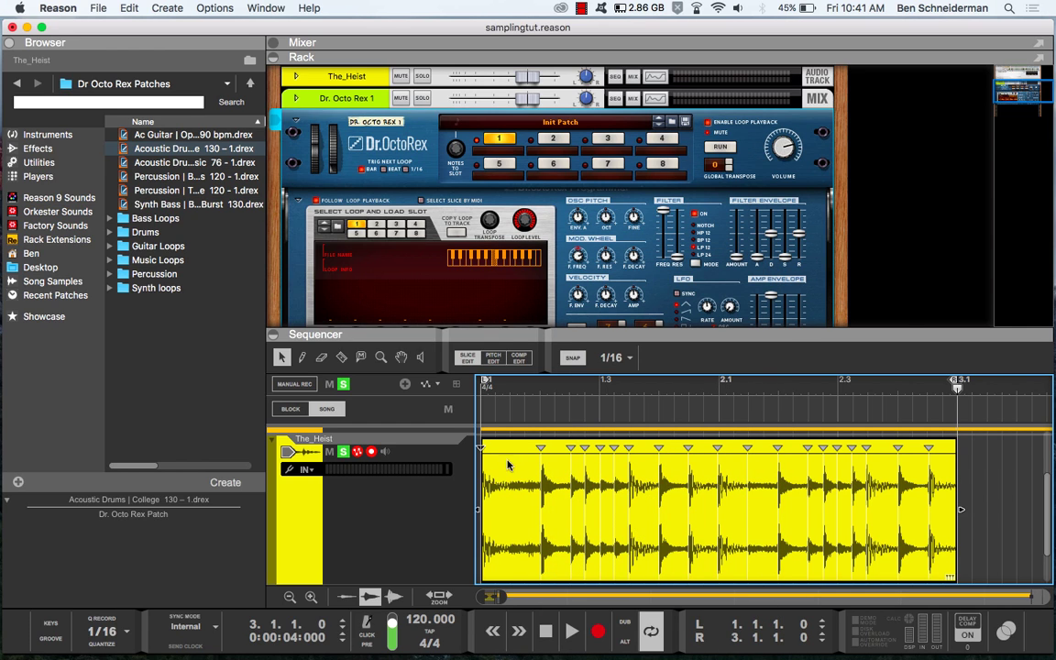
right_click(511, 488)
mouse_move(660, 407)
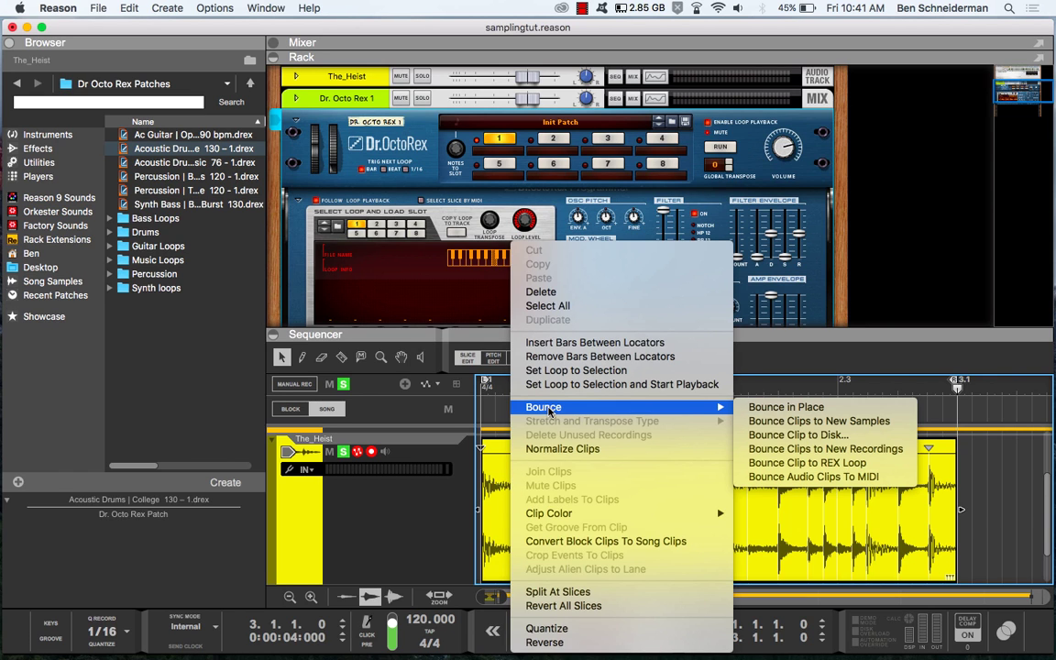
left_click(854, 464)
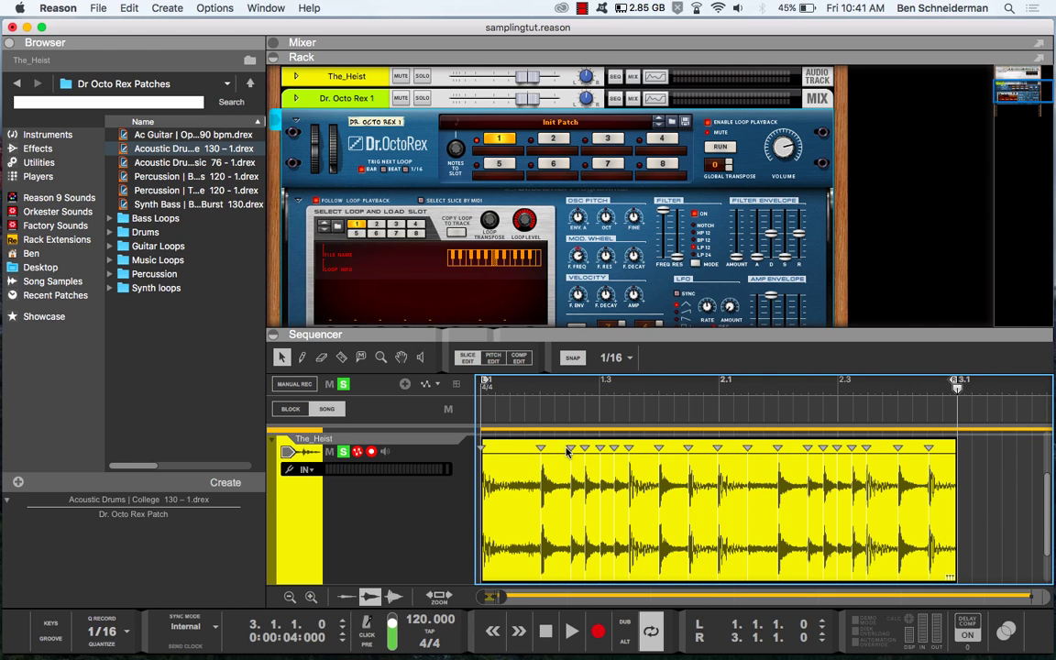
key("super+e")
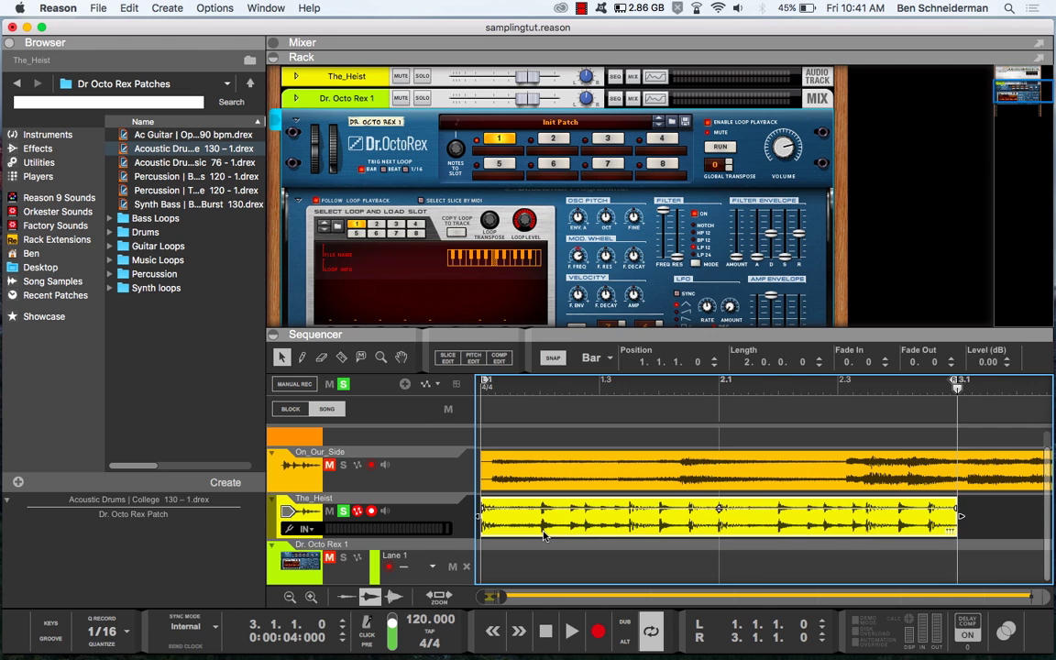
right_click(544, 535)
mouse_move(642, 392)
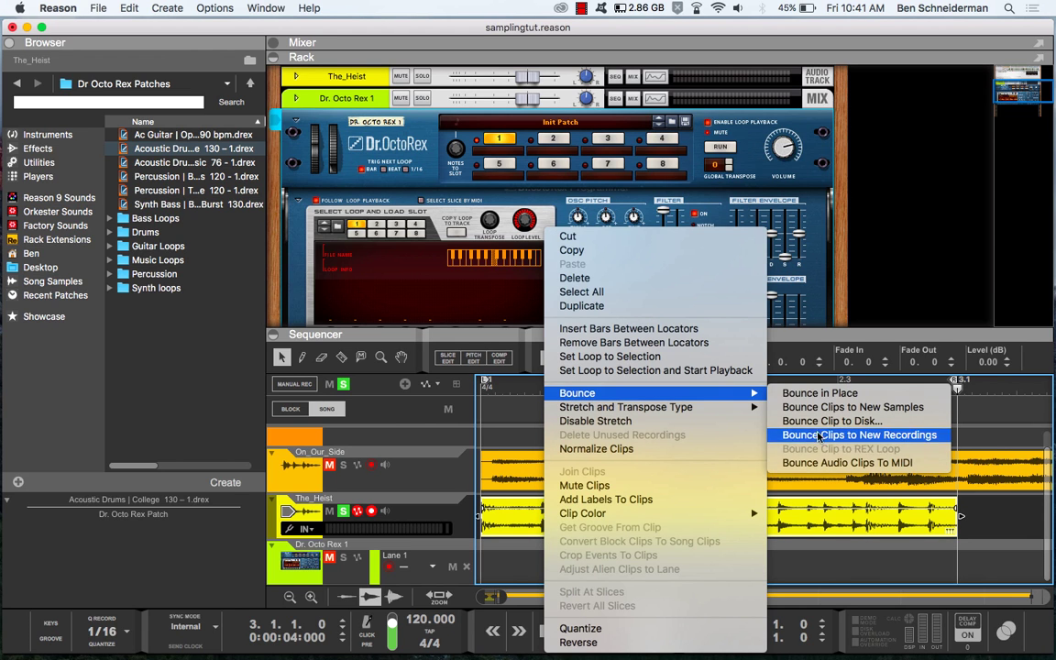
left_click(830, 463)
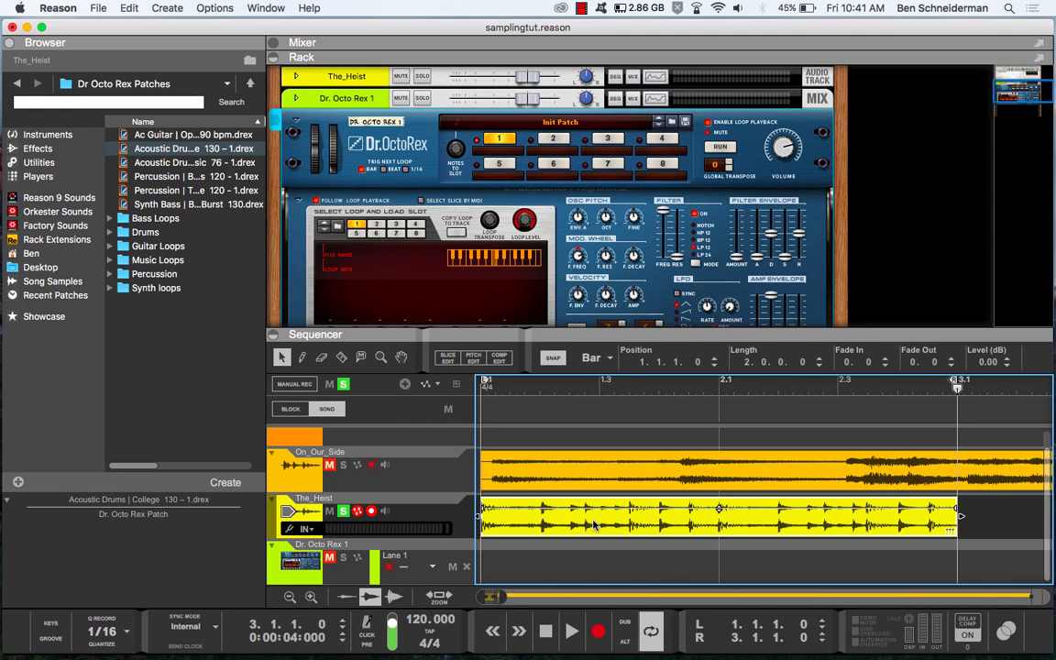
Open The_Heist clip in Slice Edit and bounce it to a REX loop.
double_click(520, 524)
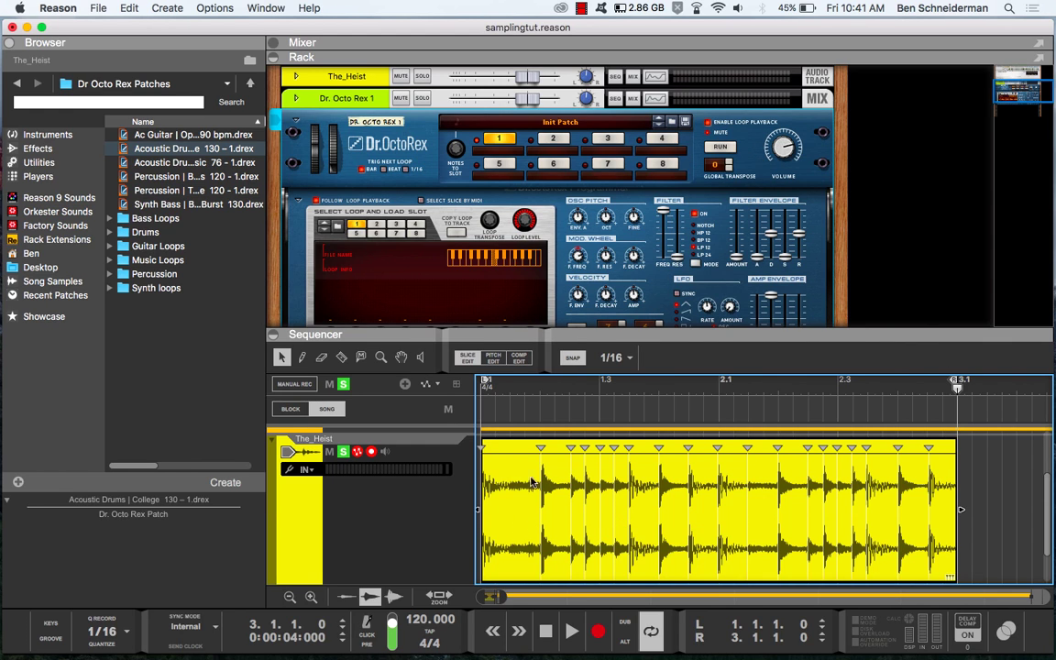
right_click(495, 491)
mouse_move(578, 406)
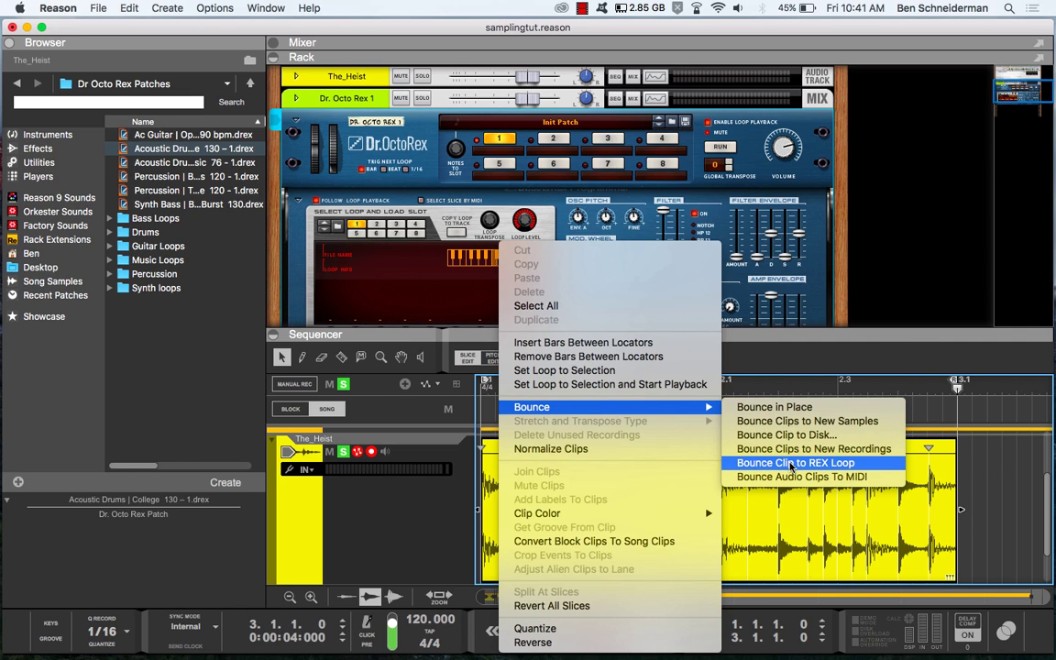
left_click(792, 466)
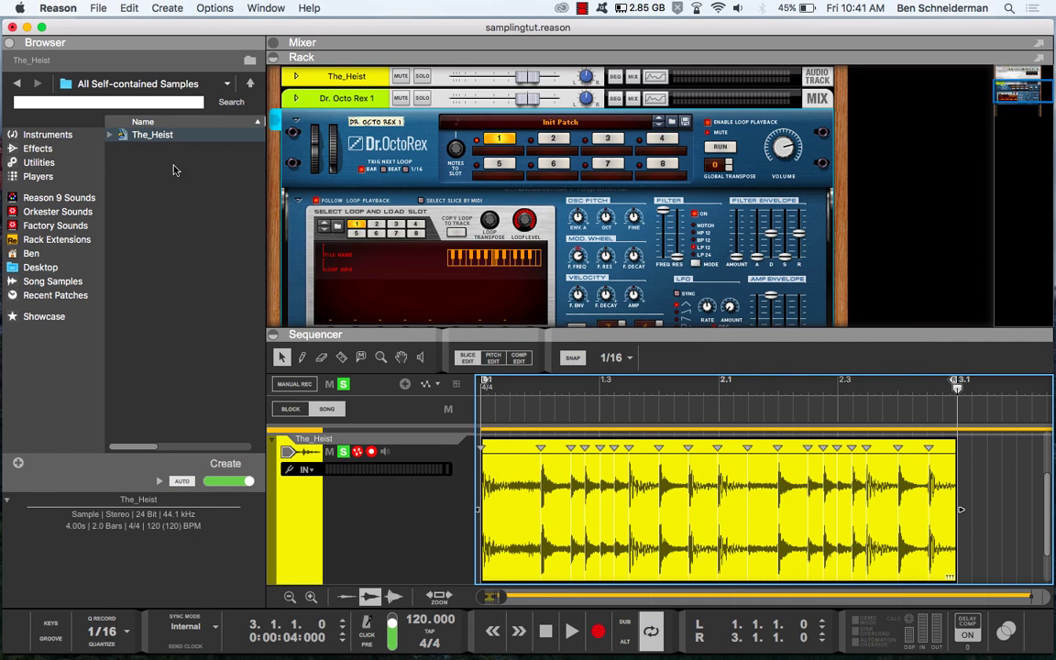
Load the bounced The_Heist REX loop into slot 1 of Dr. Octo Rex 1 and enable Select Slice by MIDI.
left_click(146, 134)
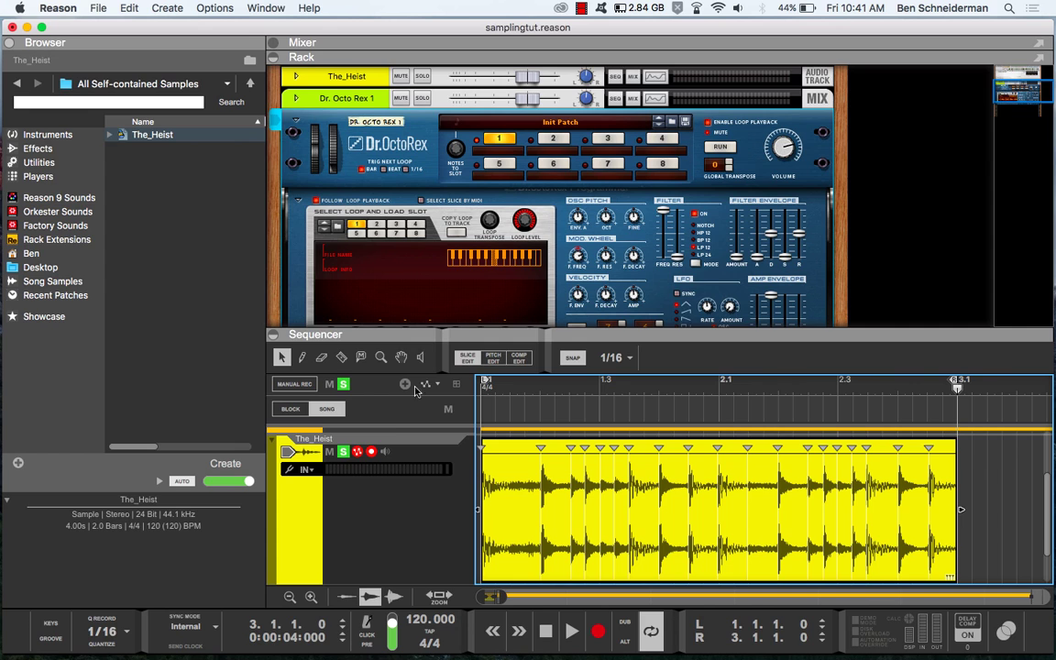
left_click_drag(142, 137, 410, 283)
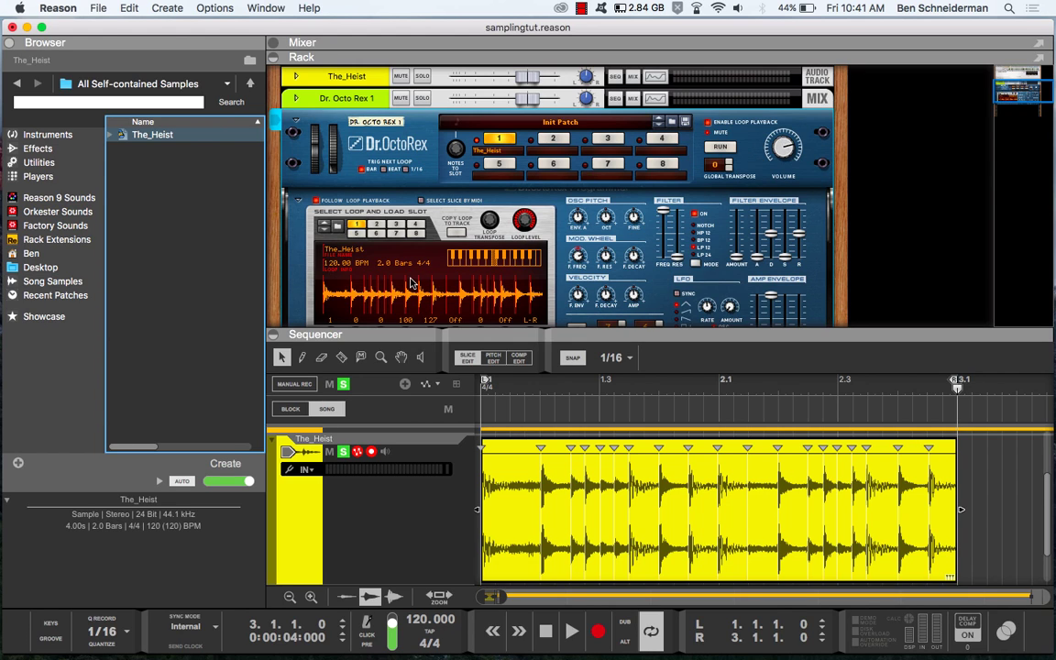
left_click(421, 201)
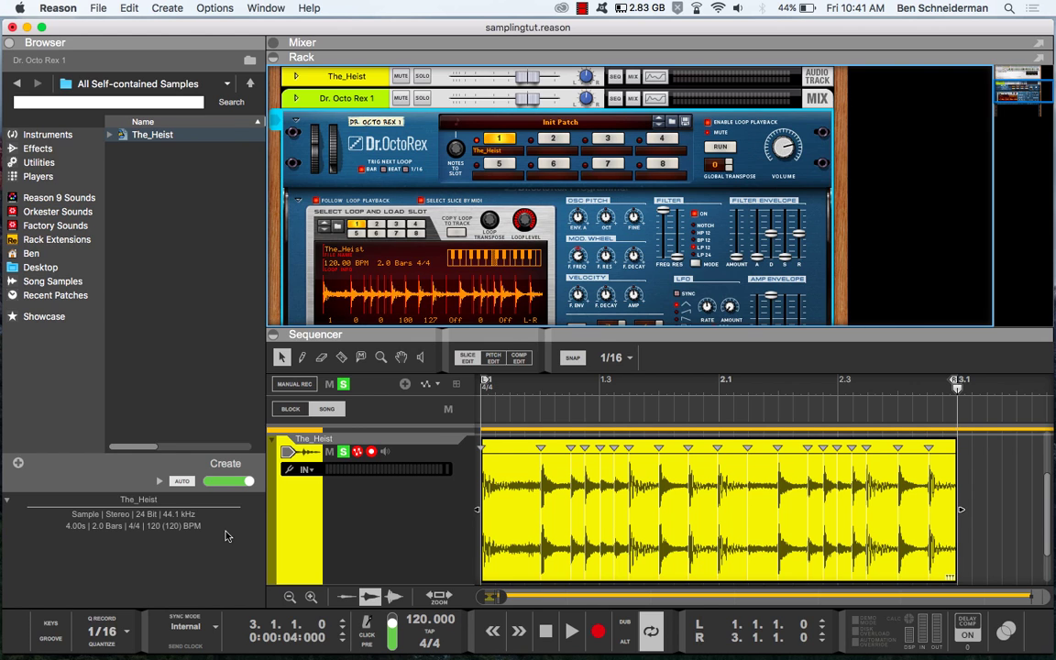
Show the On-screen Piano Keys in Computer Keys mode and place the window clear of the Dr. Octo Rex loop display.
left_click(51, 626)
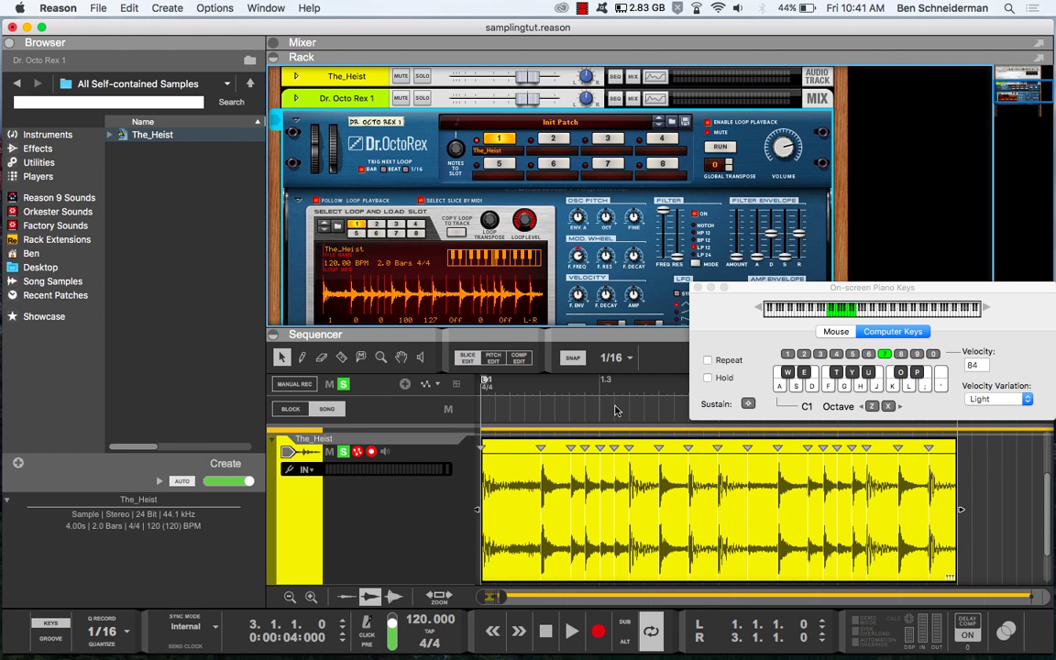
left_click_drag(790, 264, 875, 27)
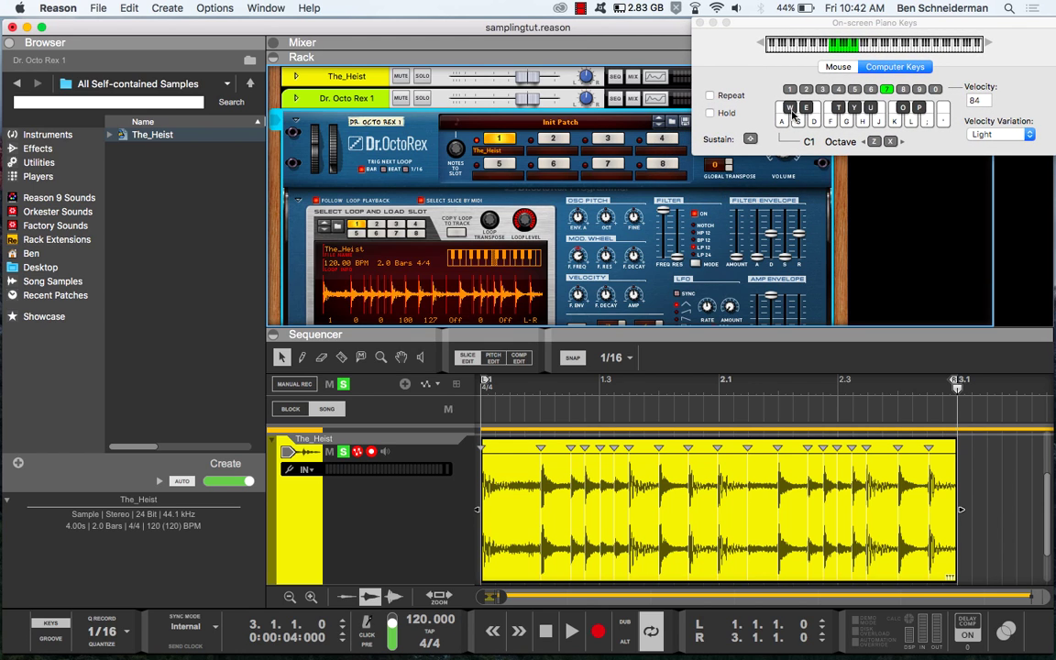
left_click(704, 111)
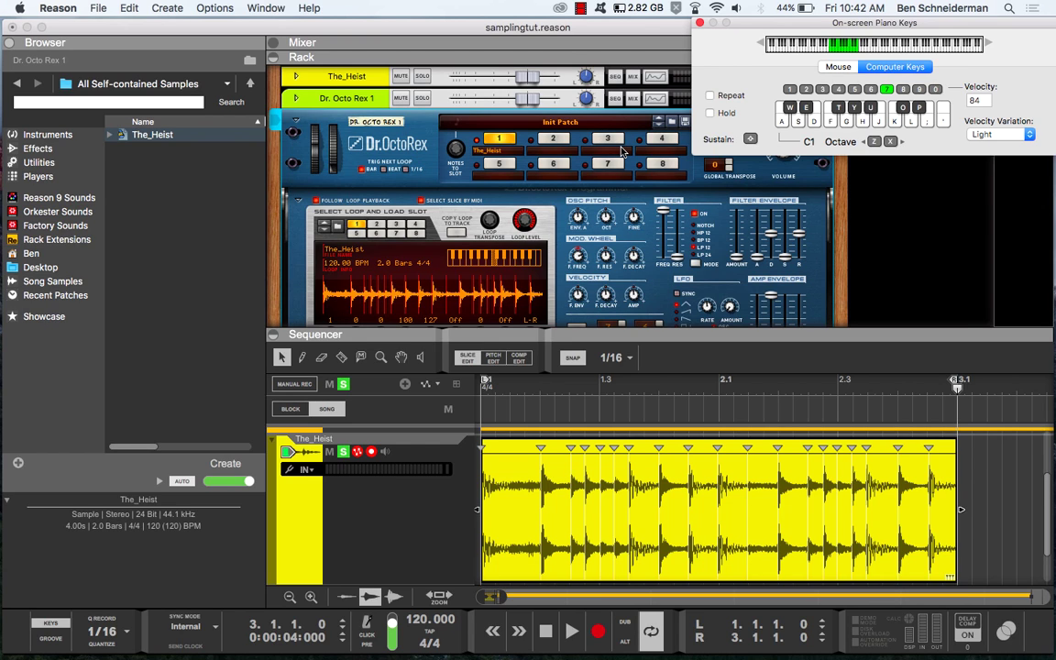
Try to trigger the loop's slices by playing notes at octaves C1, C2 and C0.
key("a")
key("x")
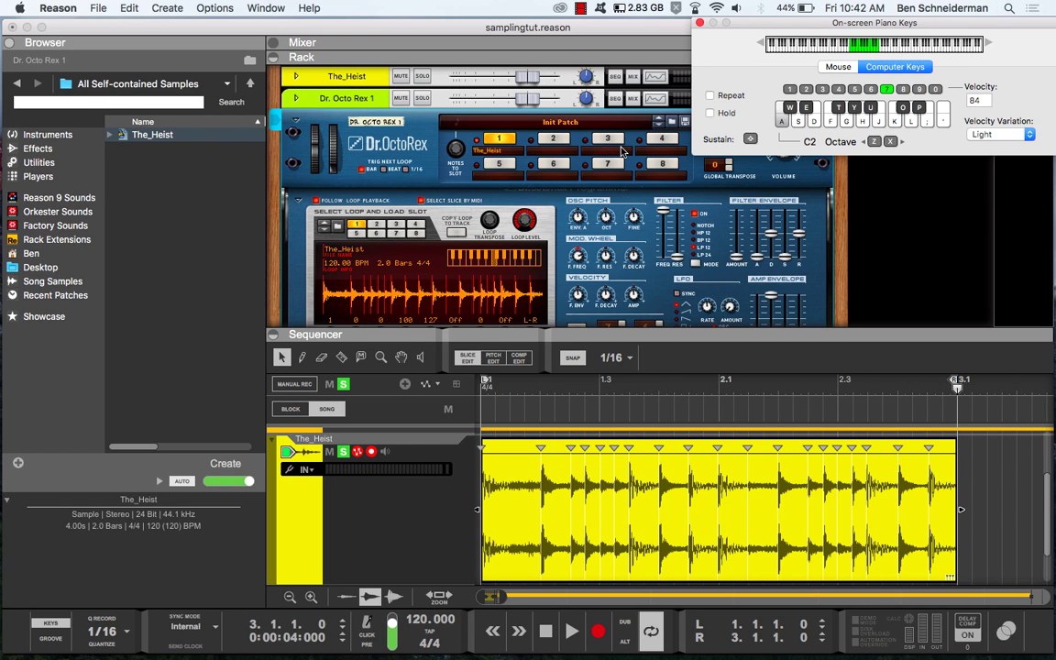
key("z")
key("z")
key("a")
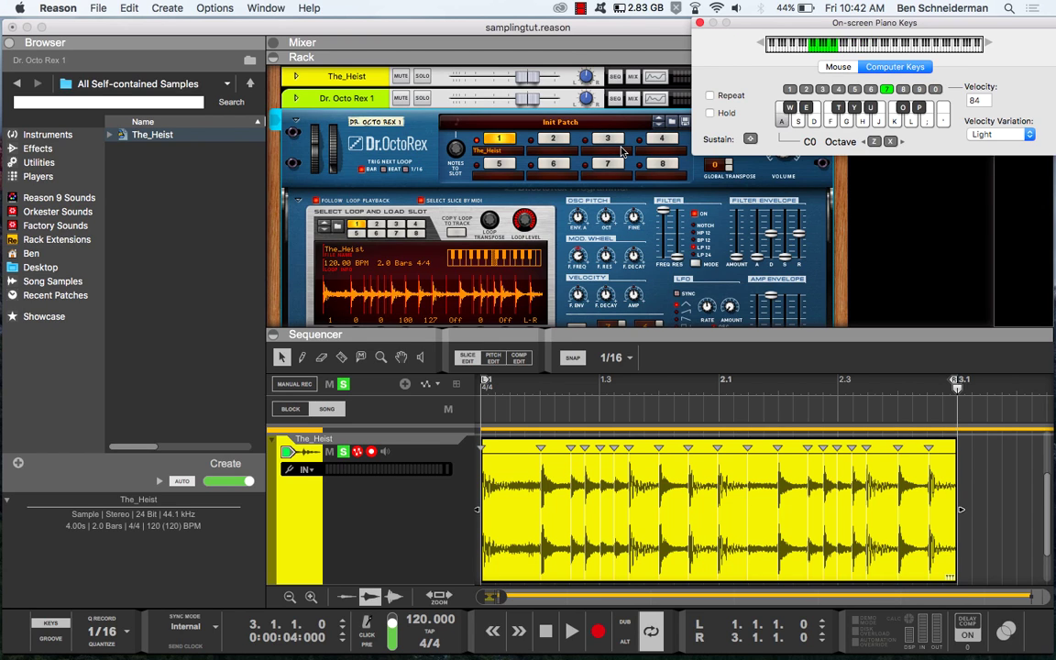
key("s")
key("d")
key("f")
key("g")
key("h")
key("j")
key("k")
key("l")
key("semicolon")
left_click(421, 203)
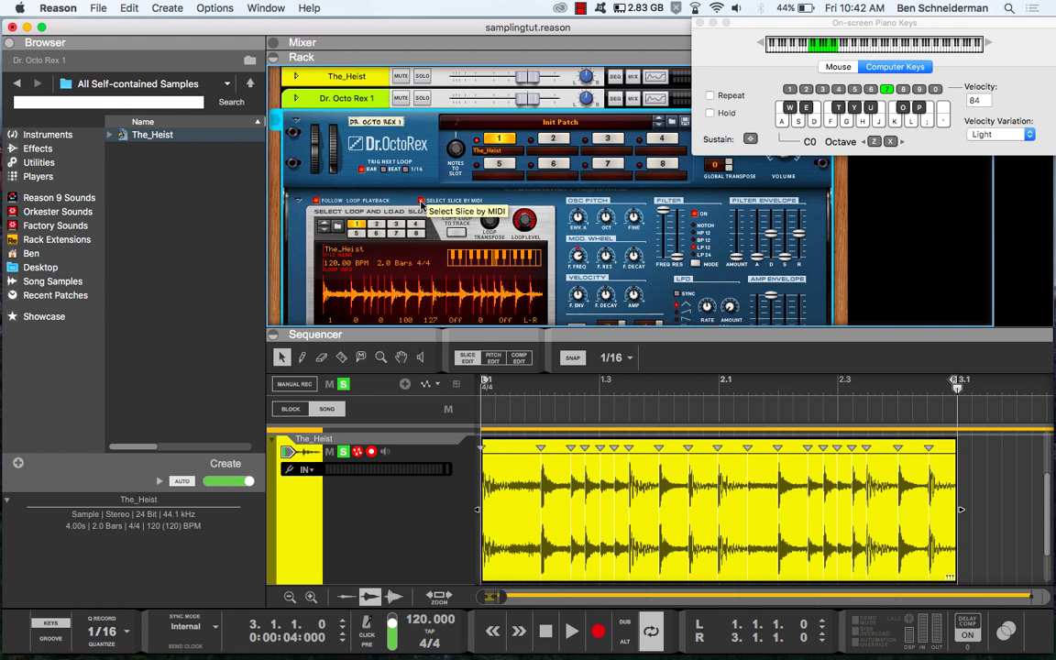
Select the Dr. Octo Rex 1 track to receive the keyboard notes, keeping the piano keys window beside the loop display.
left_click_drag(766, 24, 600, 106)
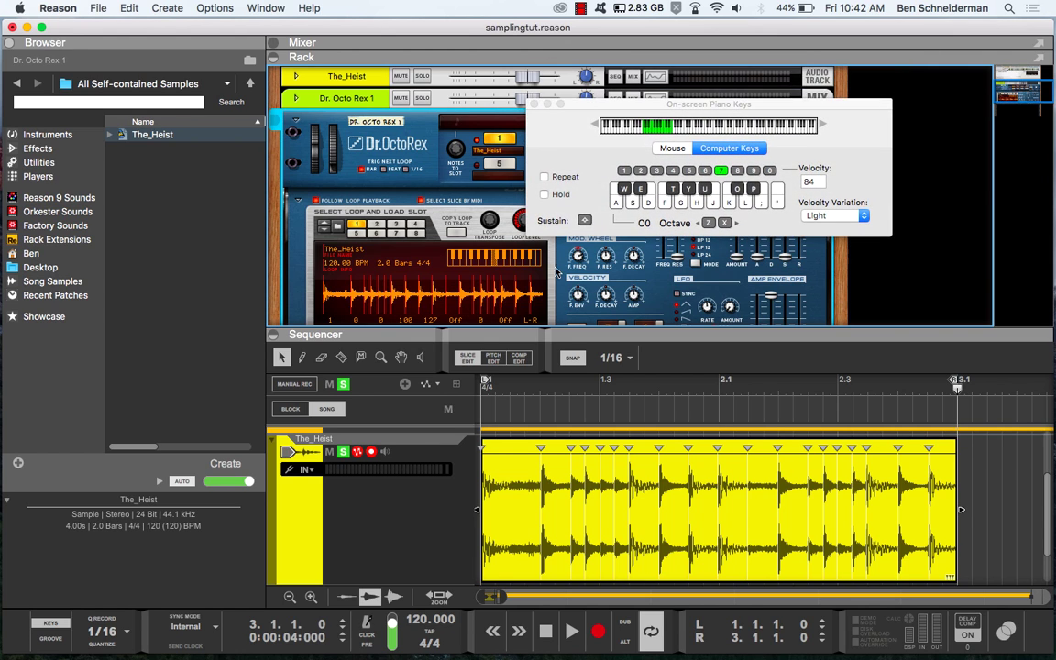
scroll(360, 490, "down", 2)
left_click(320, 548)
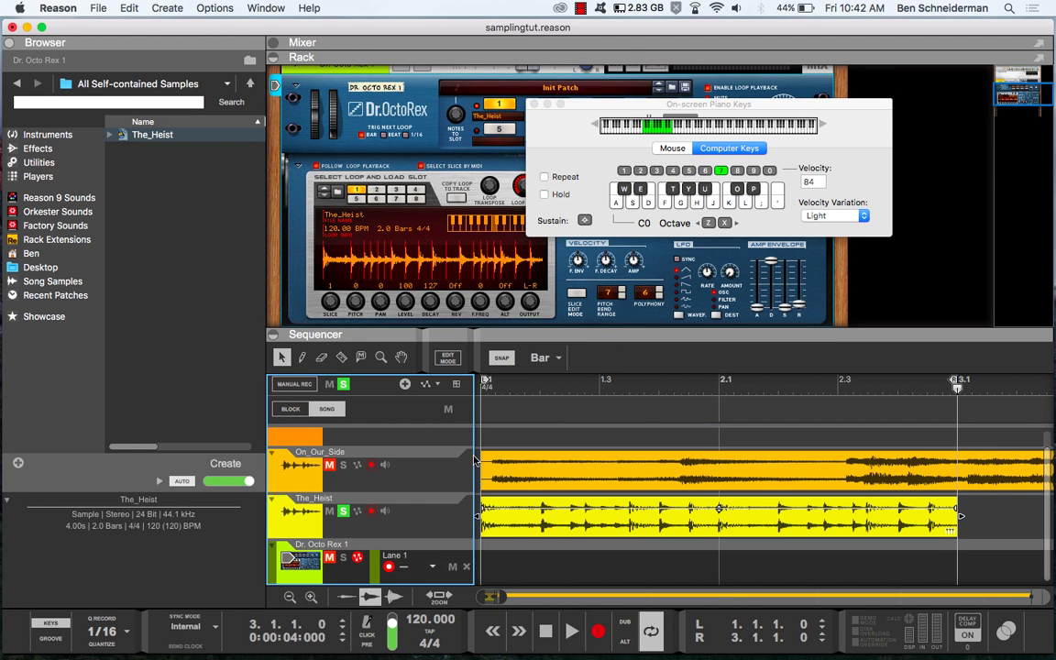
Set the piano keys' octave to C1 and play several notes to audition different slices of the loop.
left_click(724, 223)
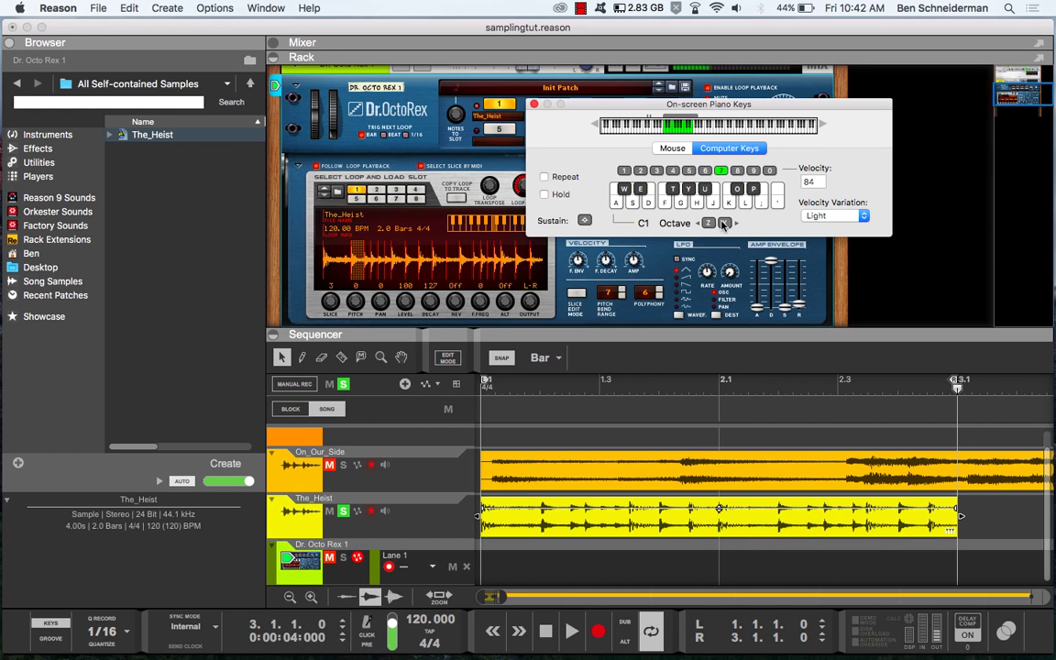
key("e")
key("t")
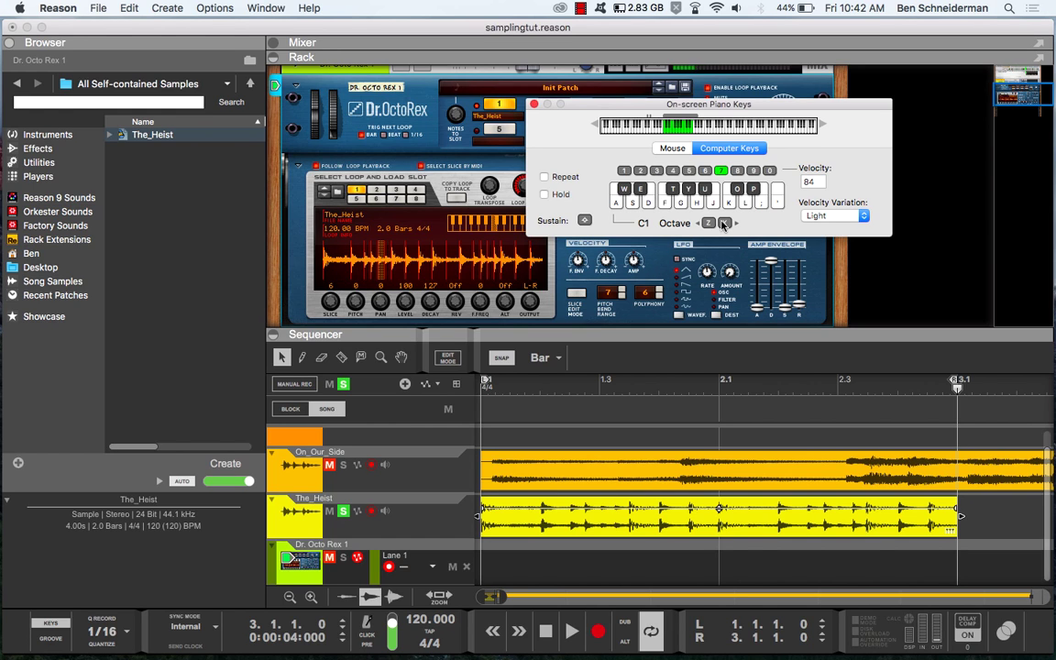
key("d")
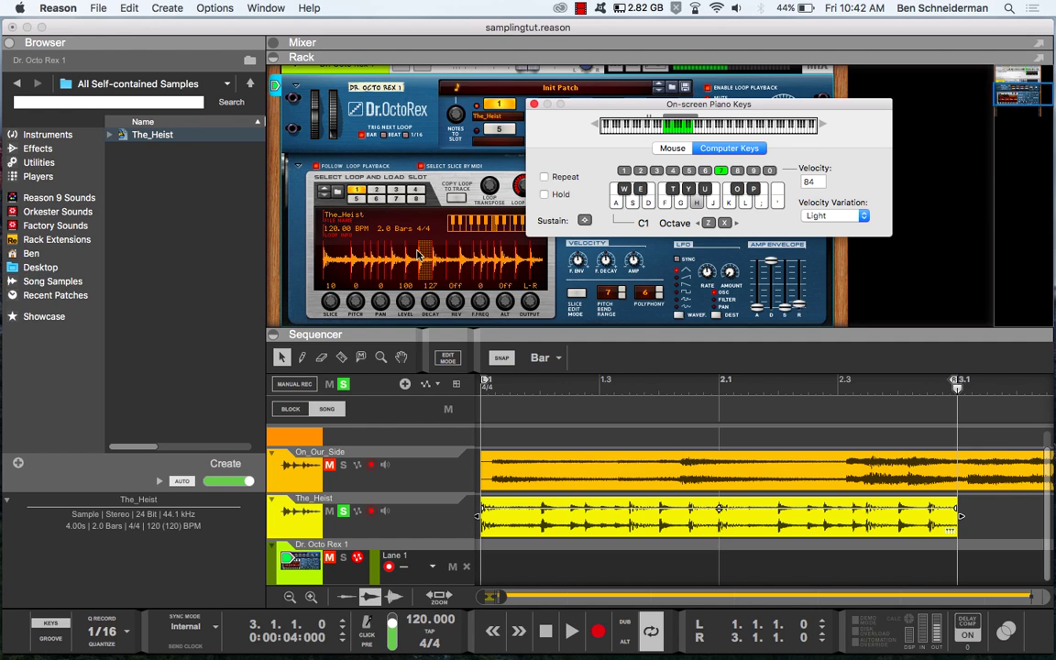
key("j")
key("g")
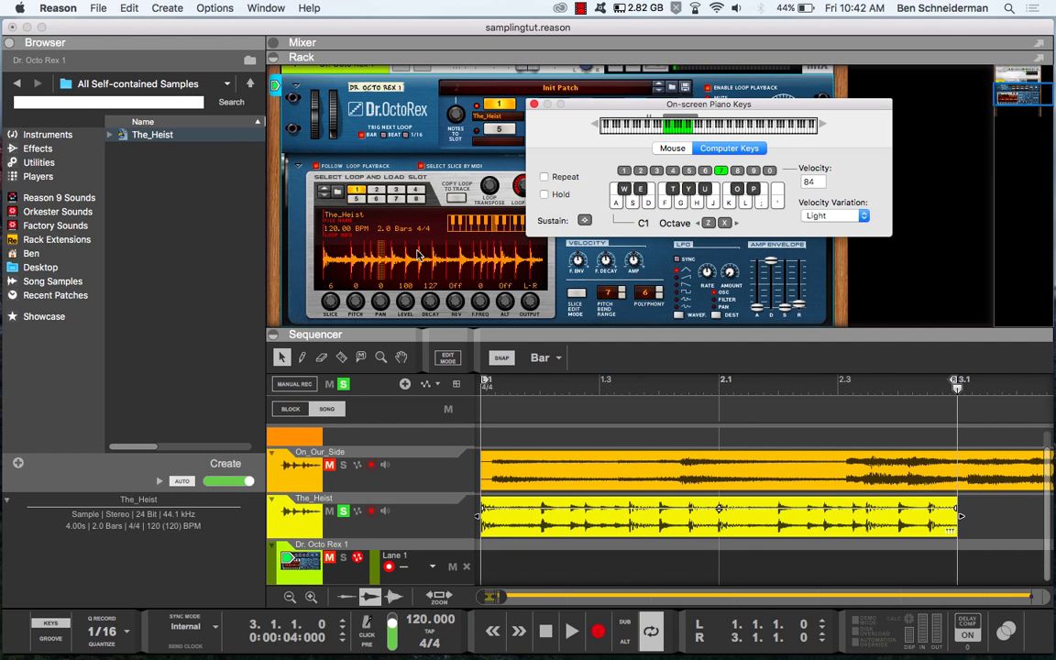
key("f")
left_click(800, 309)
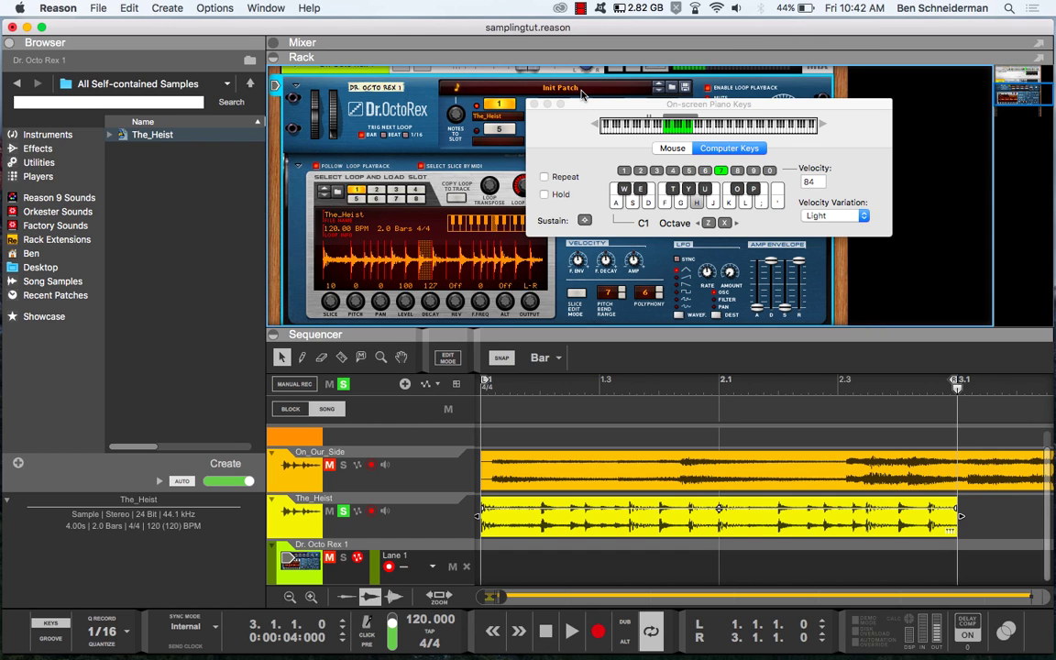
key("h")
key("a")
Set Dr. Octo Rex's polyphony to 1, test a slice, and set the On-screen Piano Keys velocity to 112.
left_click(535, 105)
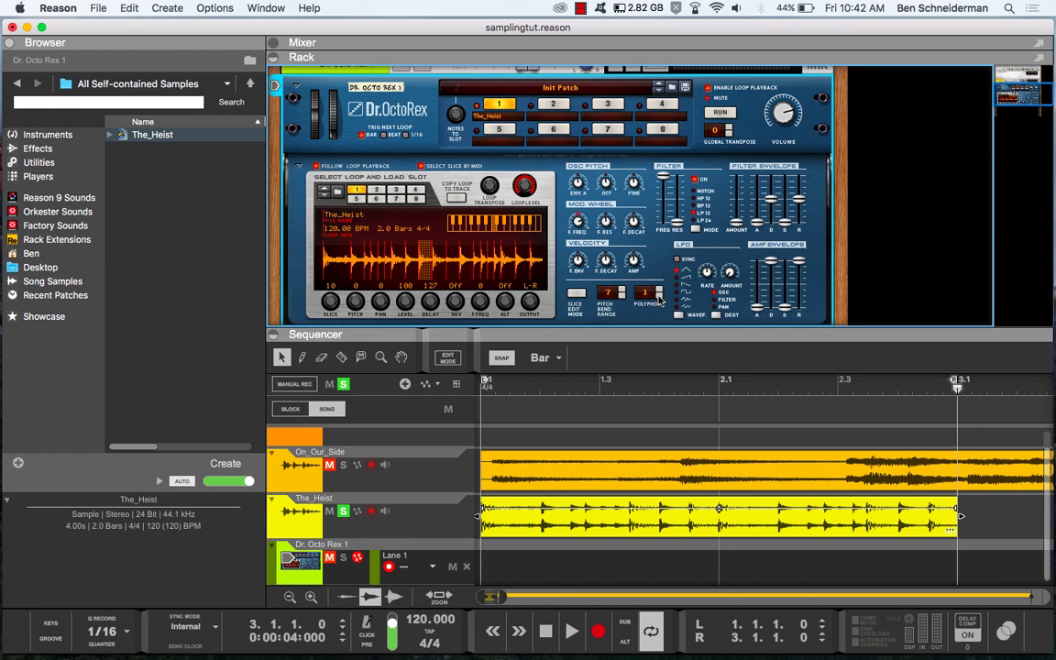
left_click(50, 623)
key("j")
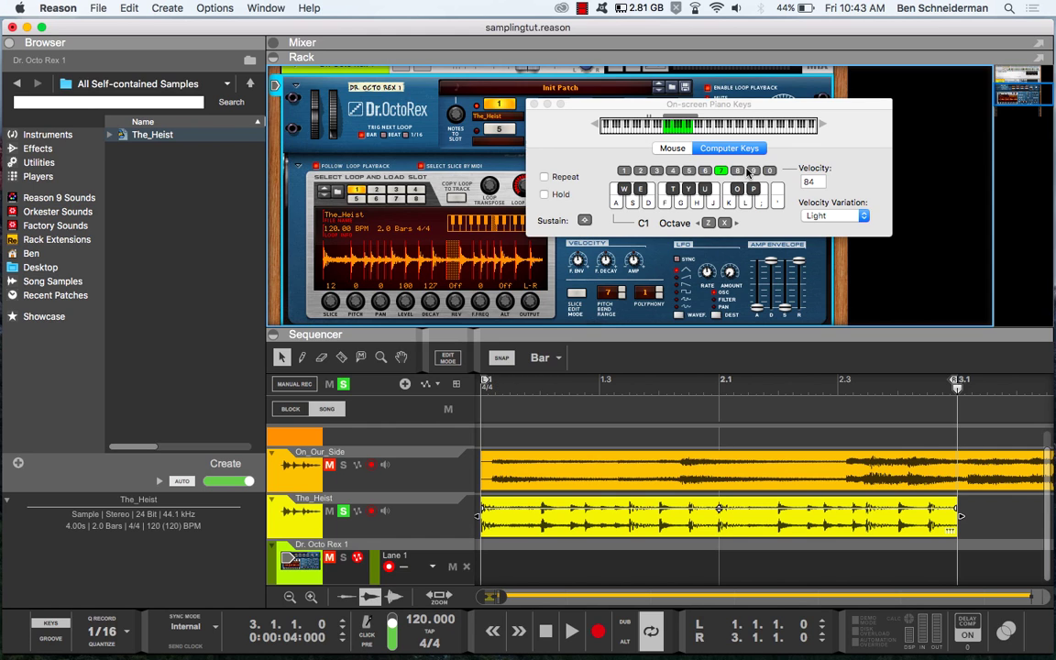
left_click(753, 170)
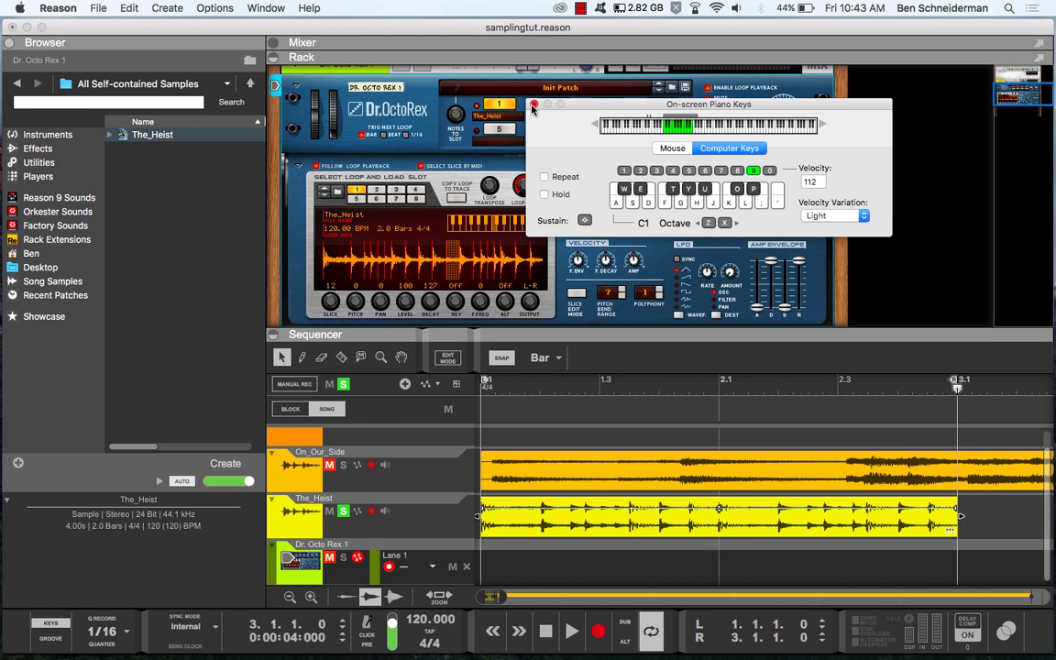
left_click(534, 106)
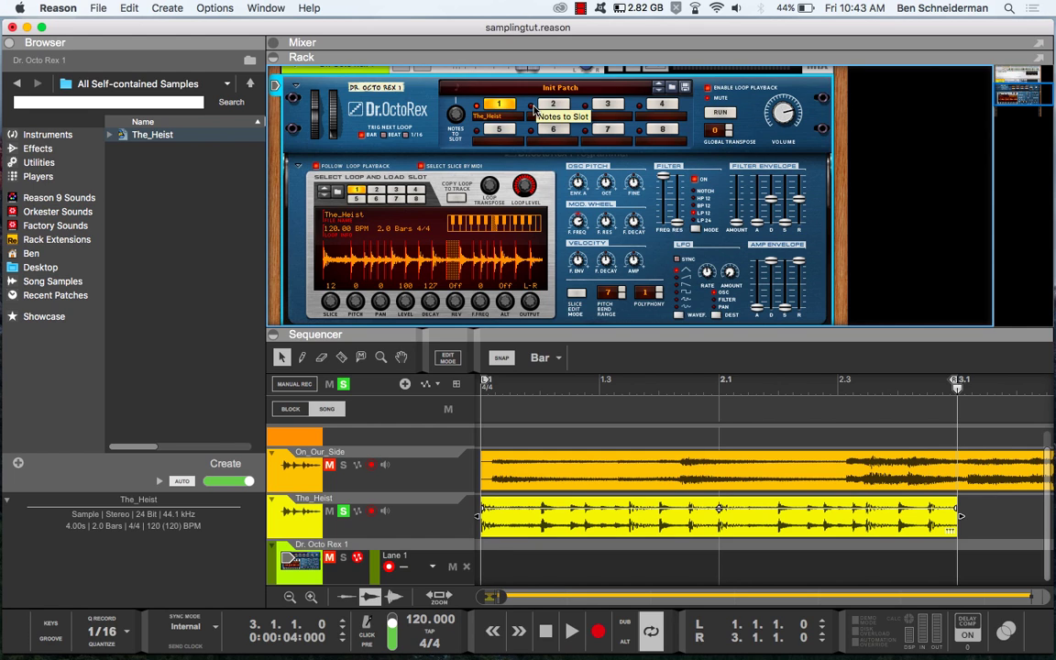
Switch the solo from The_Heist track to the Dr. Octo Rex 1 track and return the song position to bar 1.
left_click(344, 513)
left_click(343, 558)
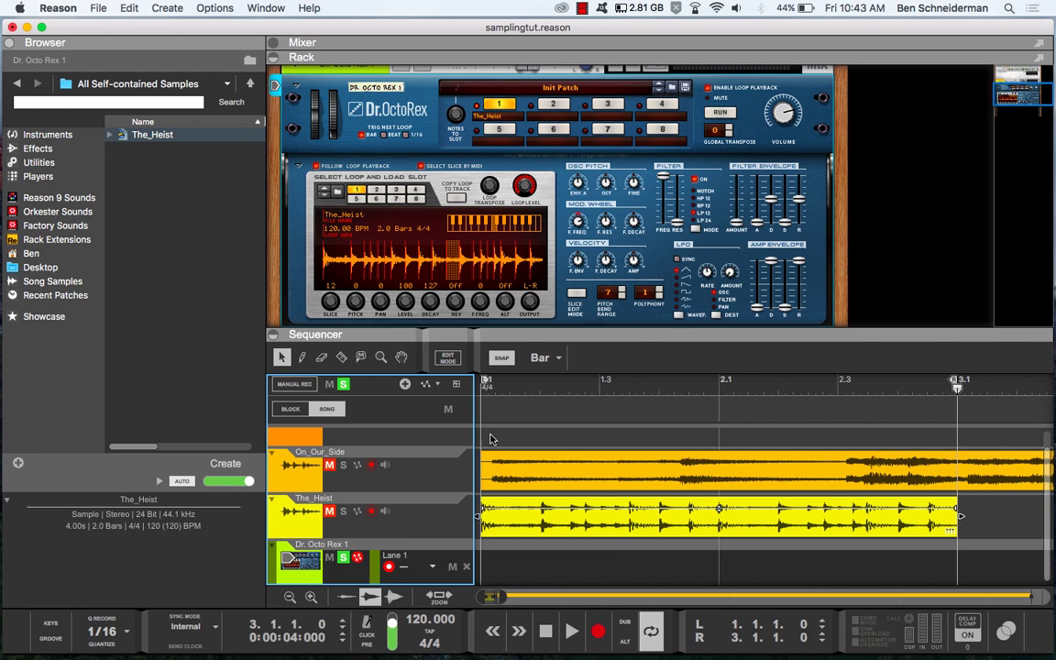
left_click(483, 386)
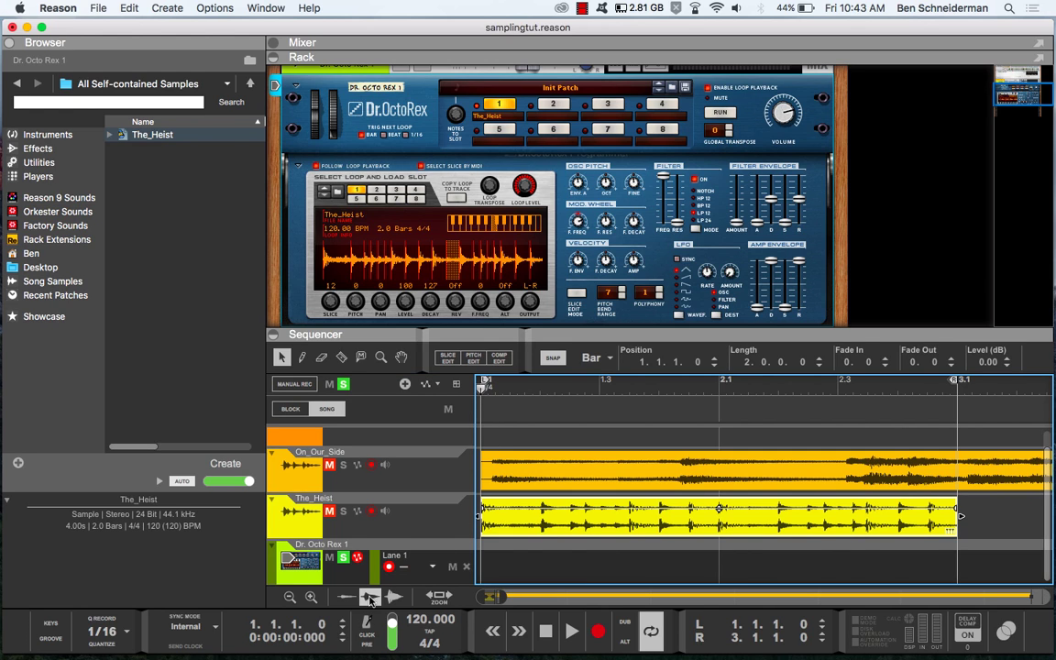
Set the song tempo to 130 BPM with the metronome click on and show the On-screen Piano Keys again.
double_click(425, 626)
type("130")
key("Return")
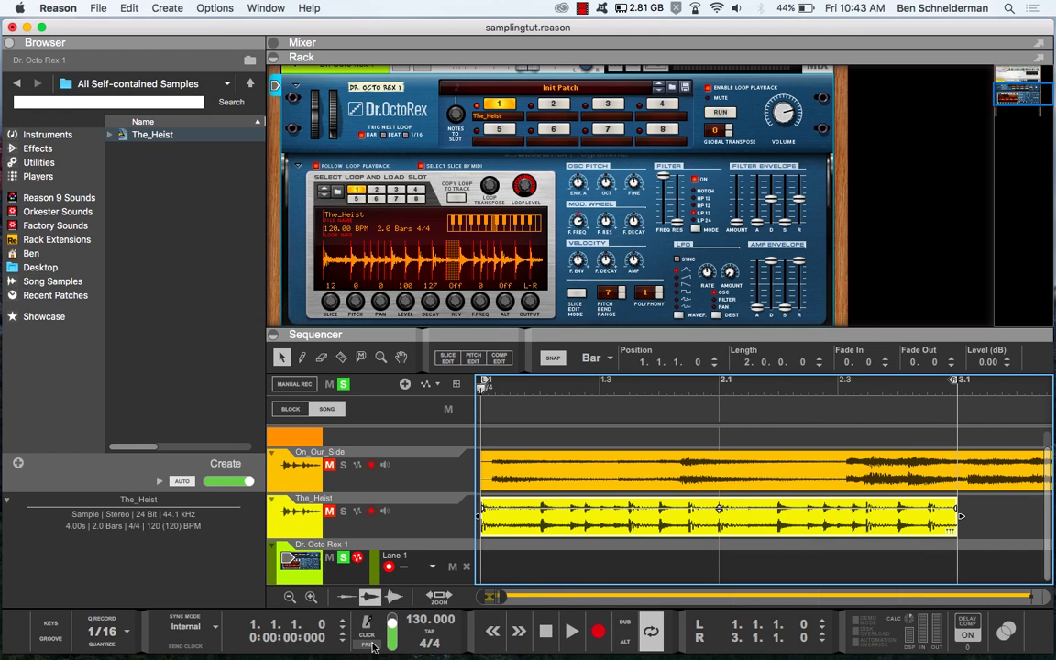
left_click(53, 625)
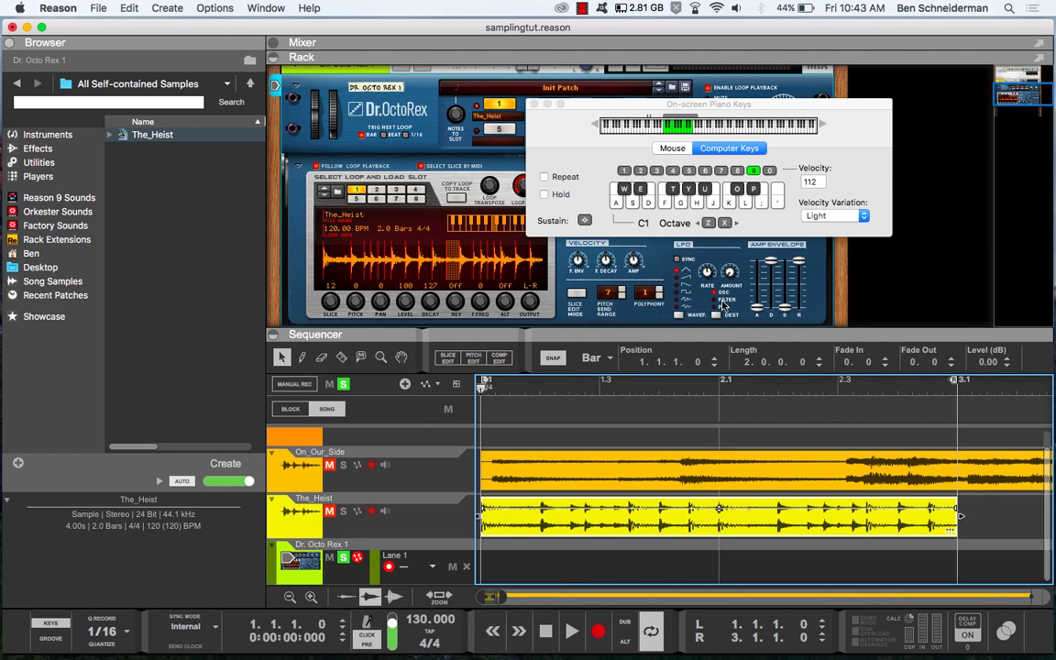
Record a first take of loop slices from bar 1 on the Dr. Octo Rex 1 track, stop, and hide the On-screen Piano Keys.
key("d")
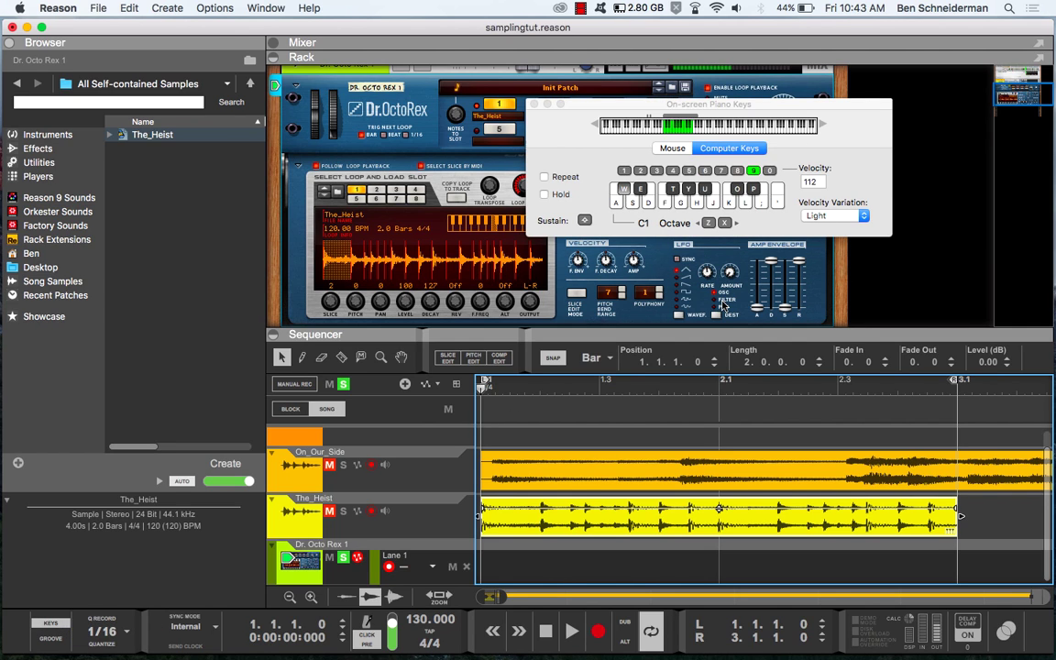
left_click(601, 633)
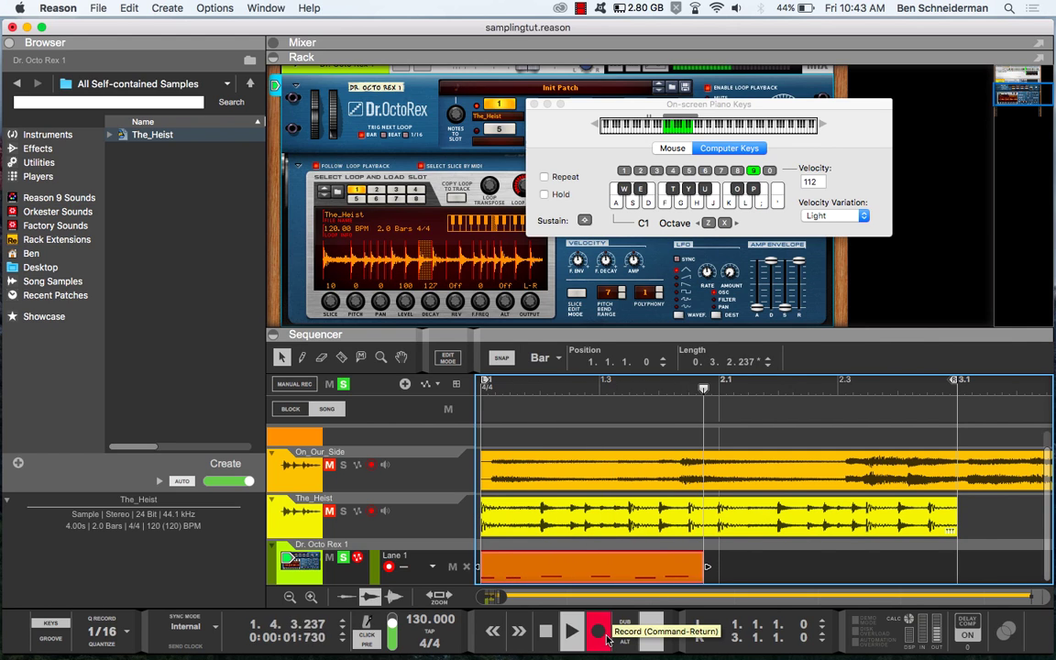
key("space")
left_click(535, 103)
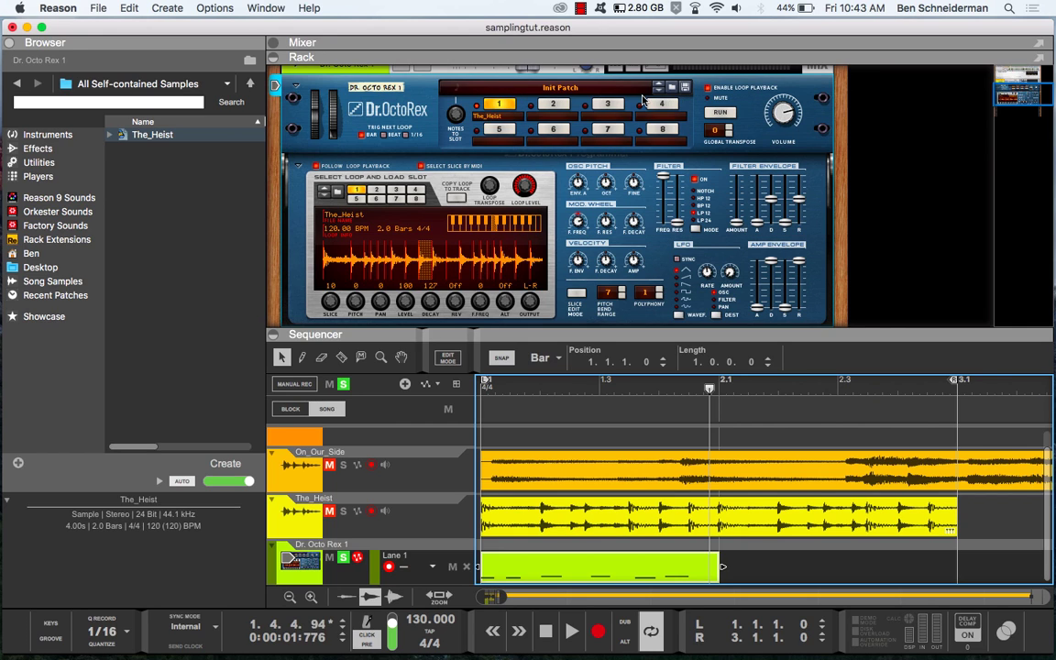
Turn off loop playback on Dr. Octo Rex and delete the recorded clip from its track.
left_click(709, 88)
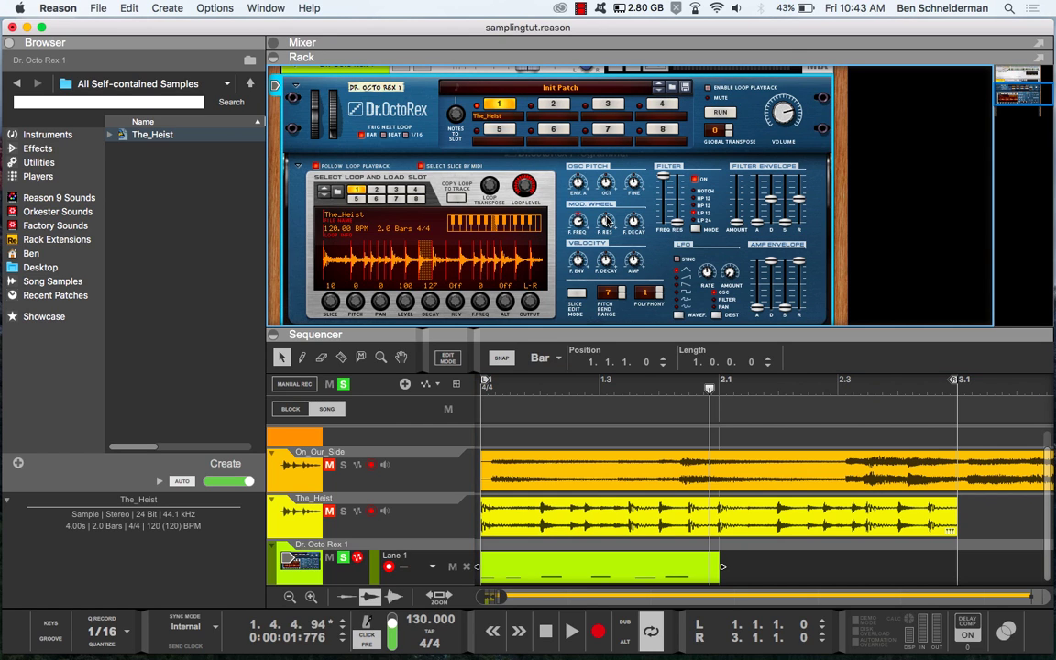
left_click(579, 566)
key("Delete")
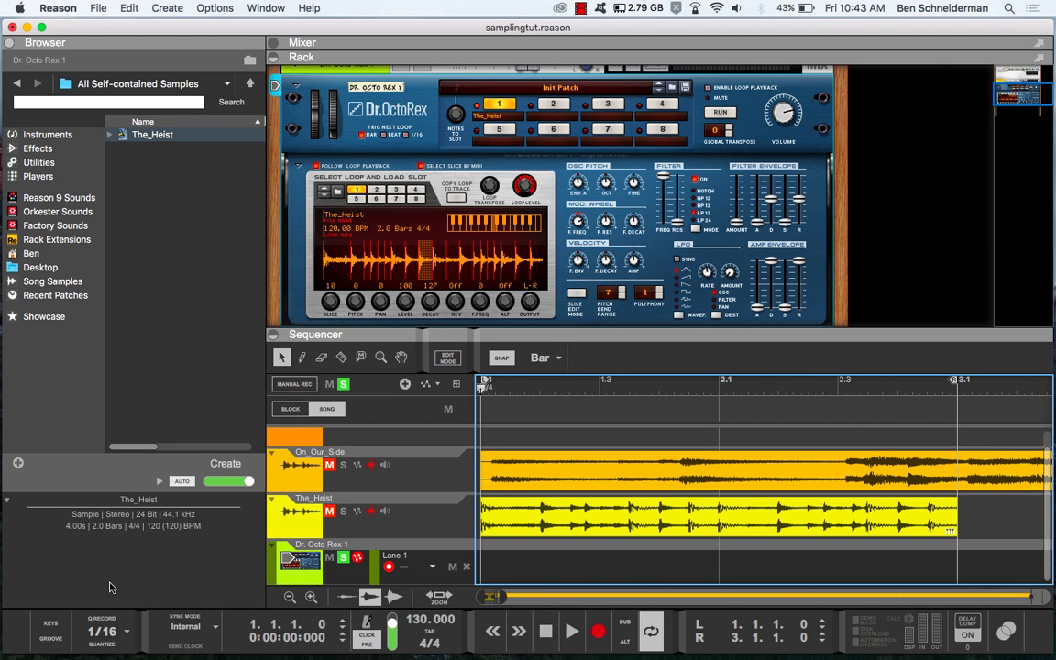
Show the On-screen Piano Keys and record a new 2-bar take of slices on the Dr. Octo Rex 1 track.
left_click(52, 624)
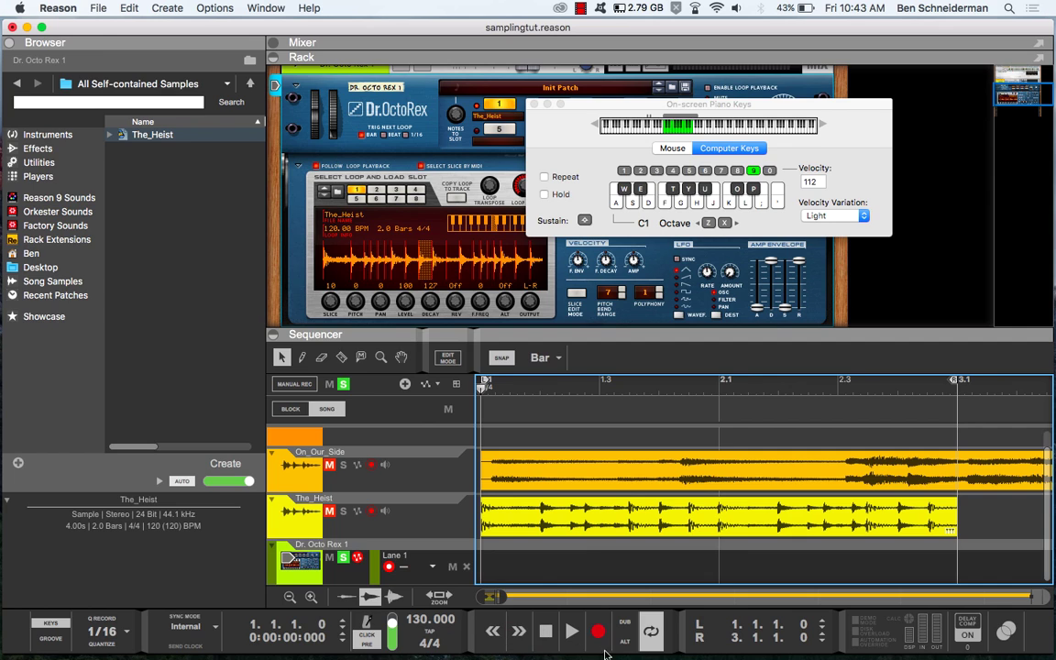
left_click(600, 639)
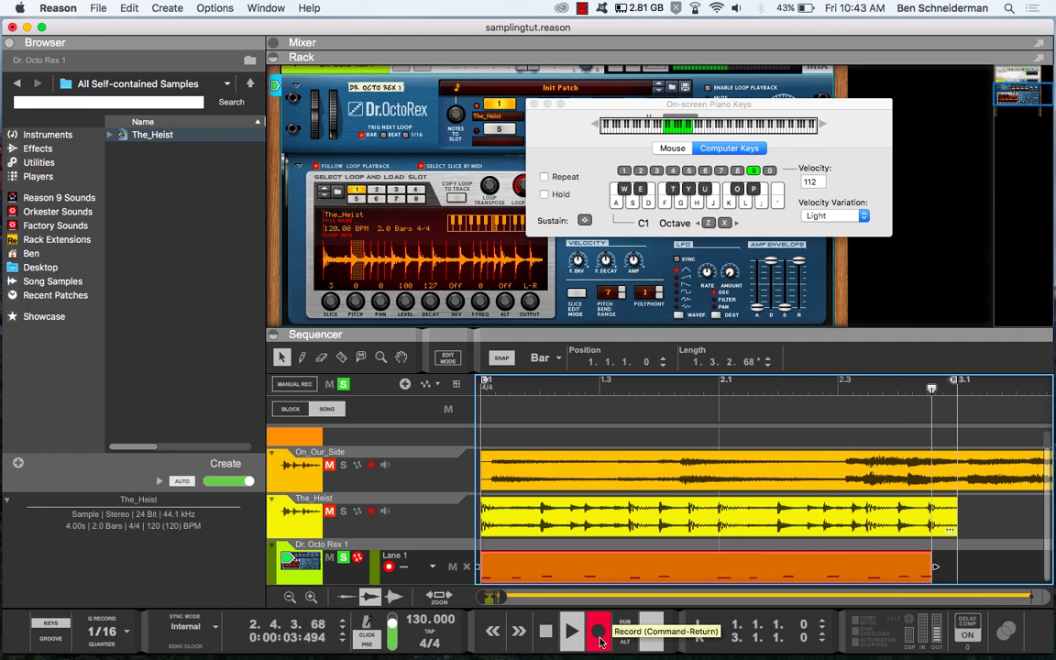
key("space")
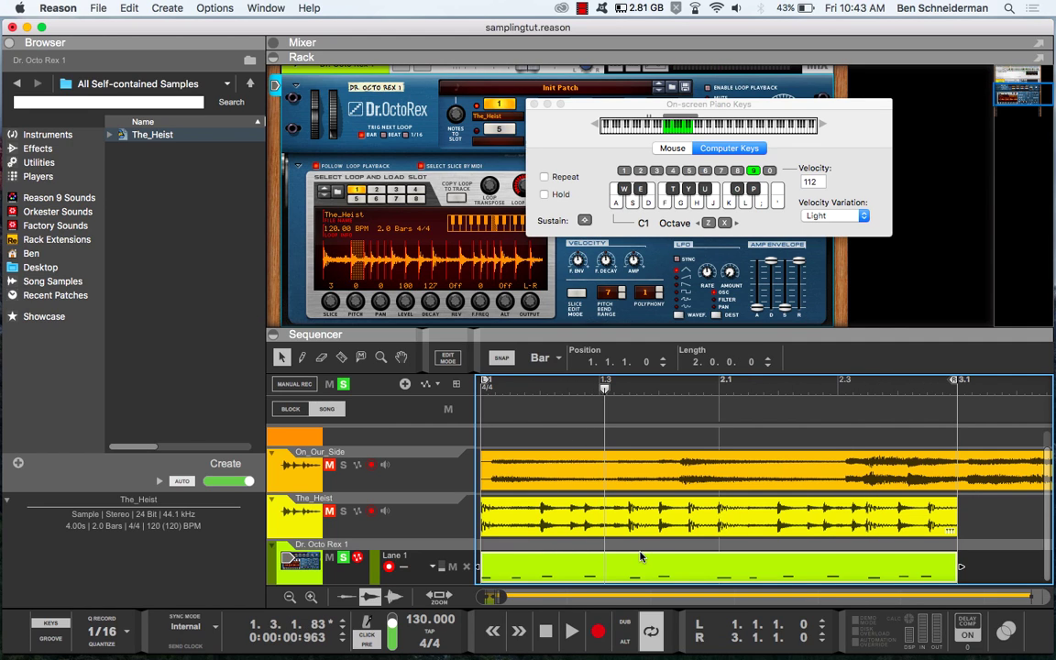
Set the quantize value to 1/8 and quantize the recorded Dr. Octo Rex clip.
left_click(102, 631)
left_click(96, 604)
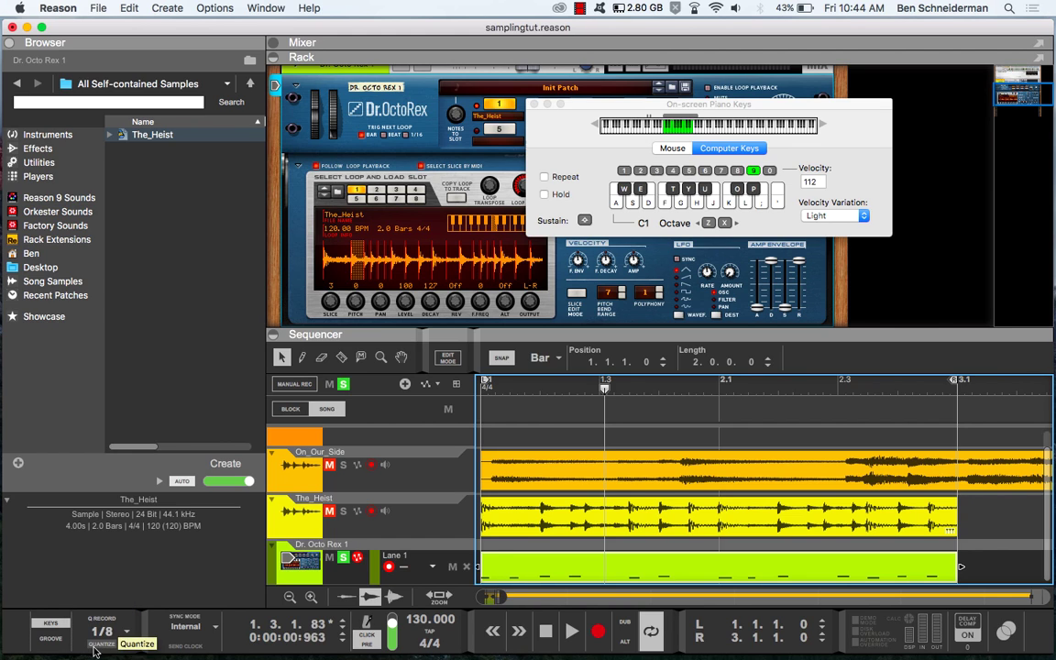
key("Return")
Play back the quantized Dr. Octo Rex take, stop, and delete its clip.
key("space")
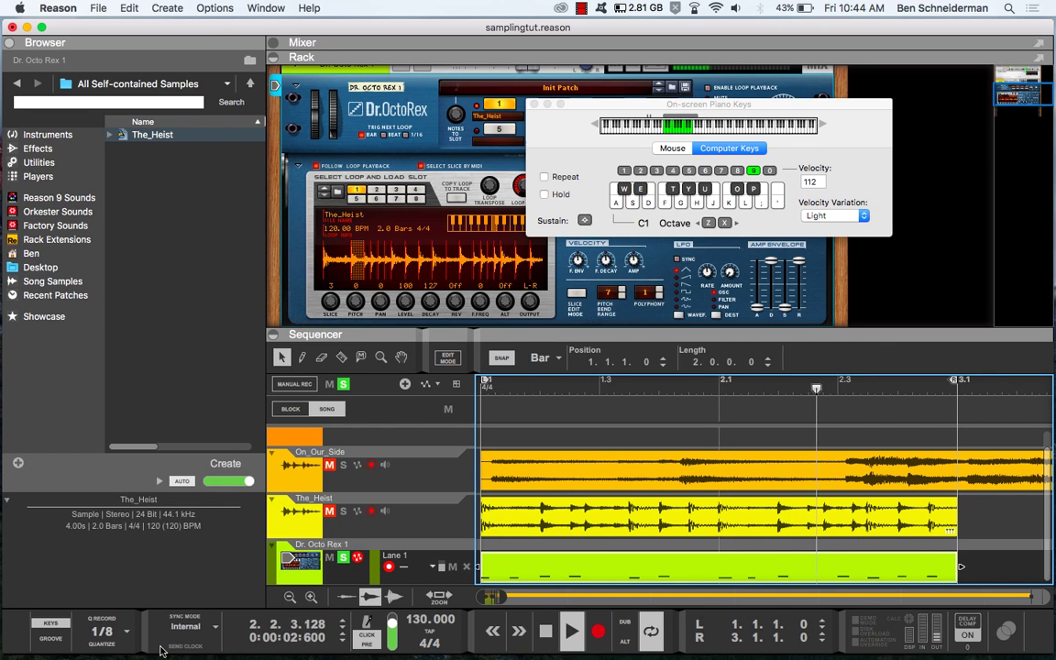
key("space")
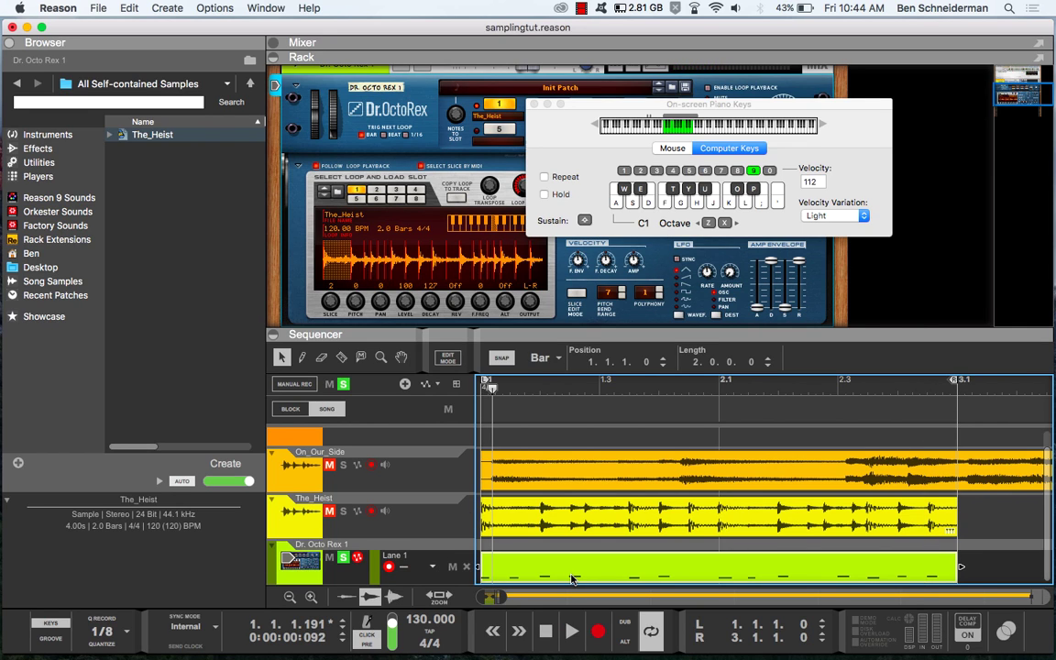
key("Delete")
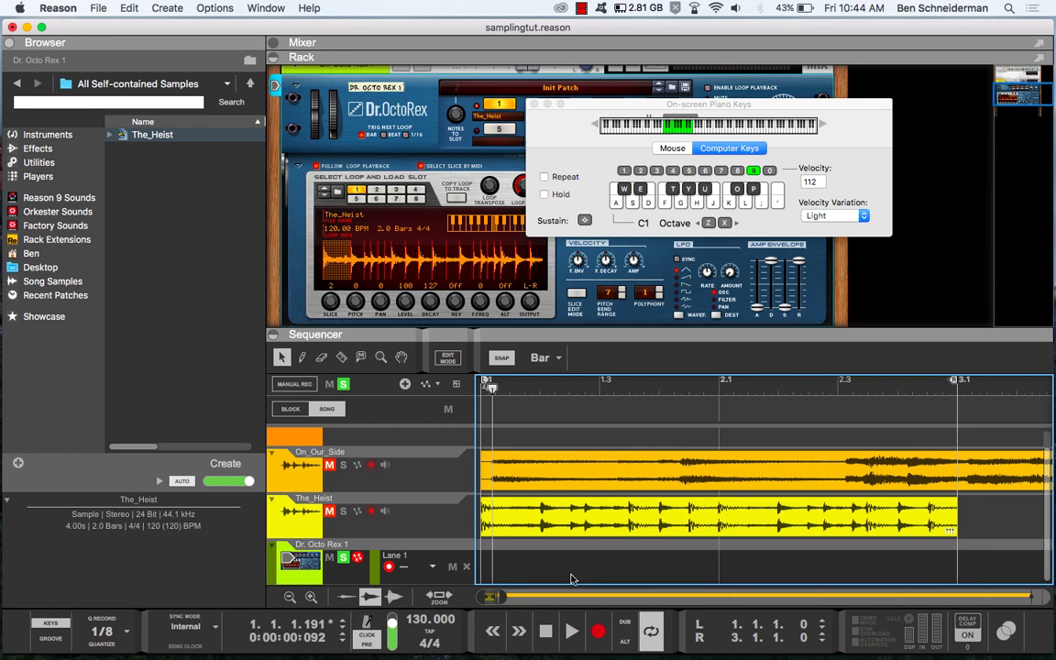
Reopen the On-screen Piano Keys and set the alternate group of slice 2 to 1.
left_click(534, 105)
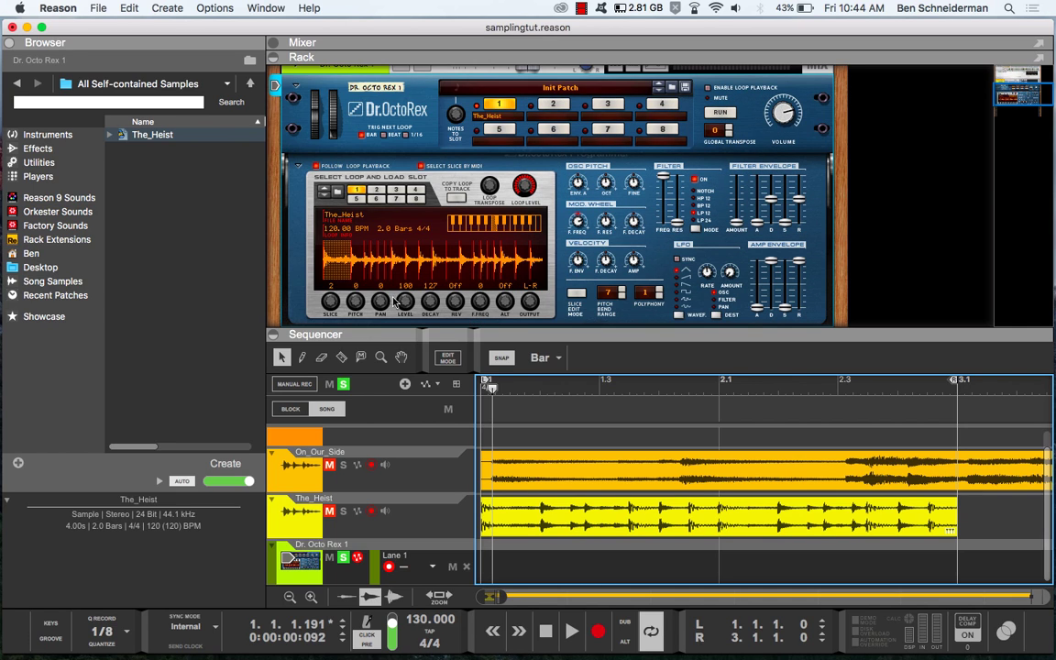
left_click(51, 624)
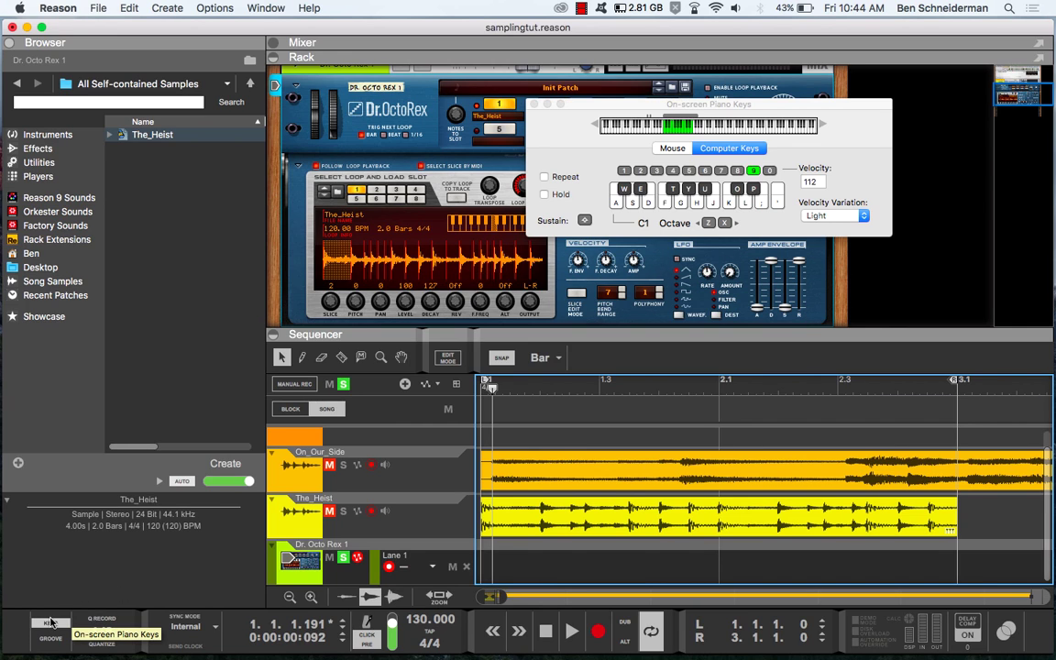
left_click(504, 304)
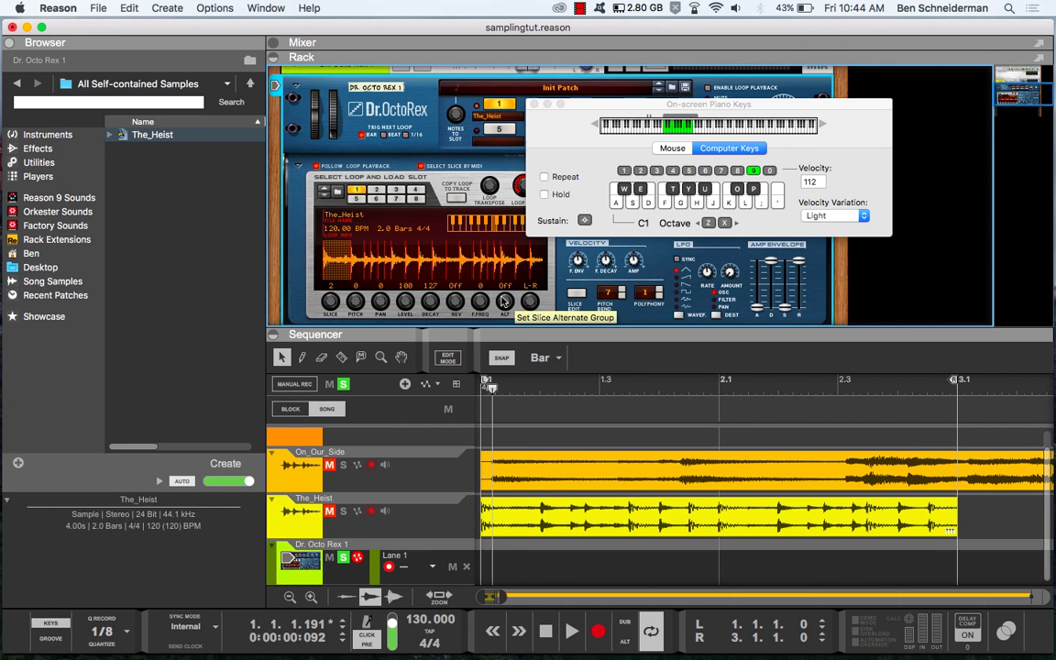
left_click_drag(502, 298, 502, 296)
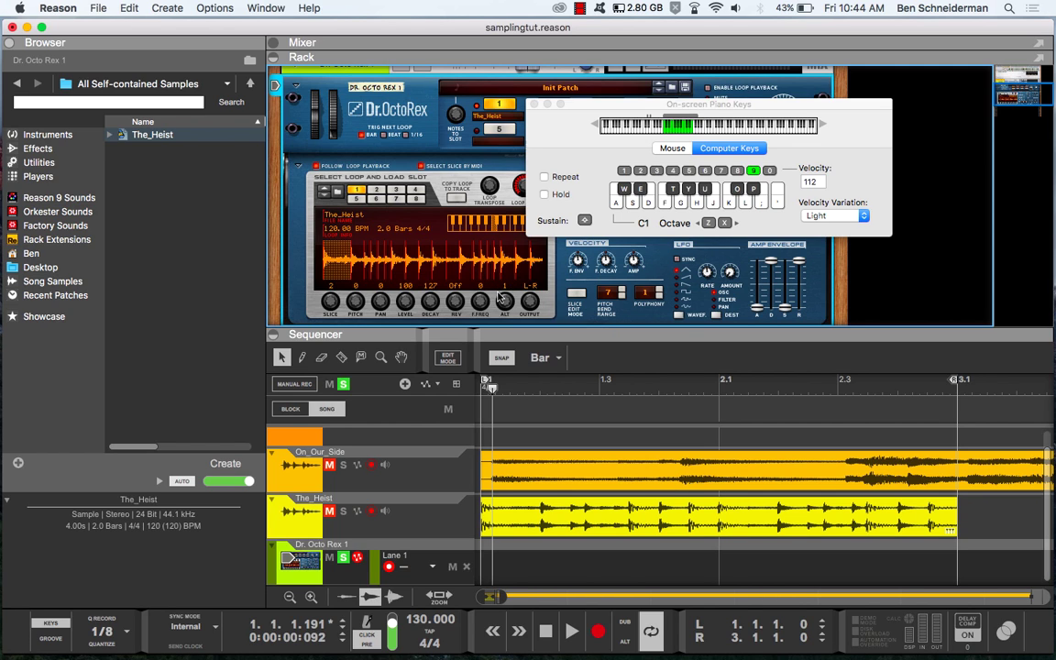
Audition the slices one by one up to slice 8 and set slice 8's alternate group to 1.
key("a")
key("w")
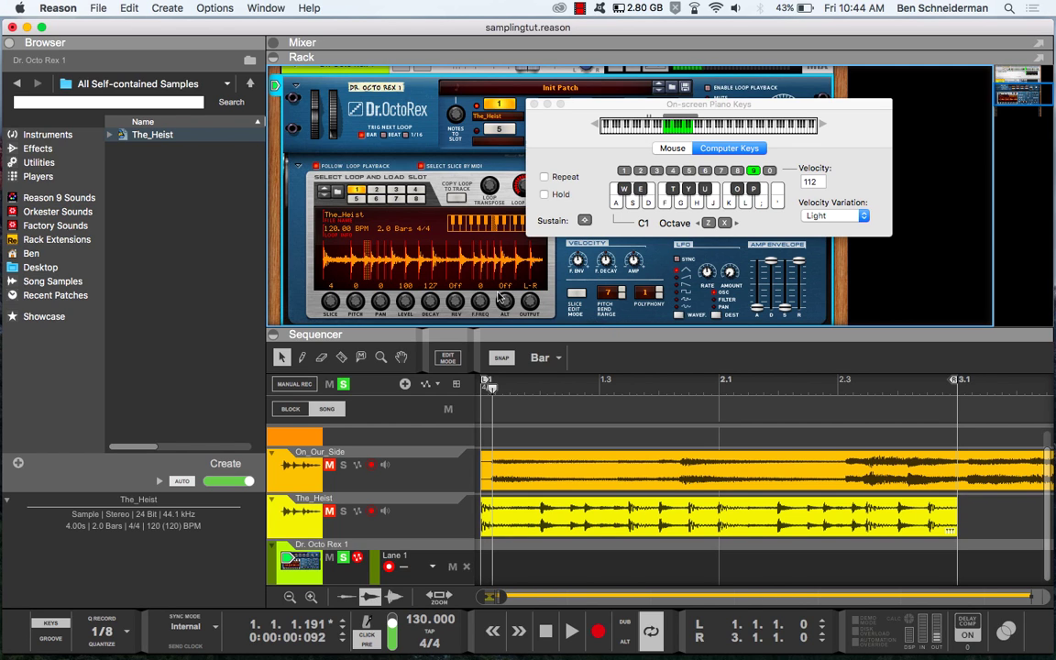
key("s")
key("e")
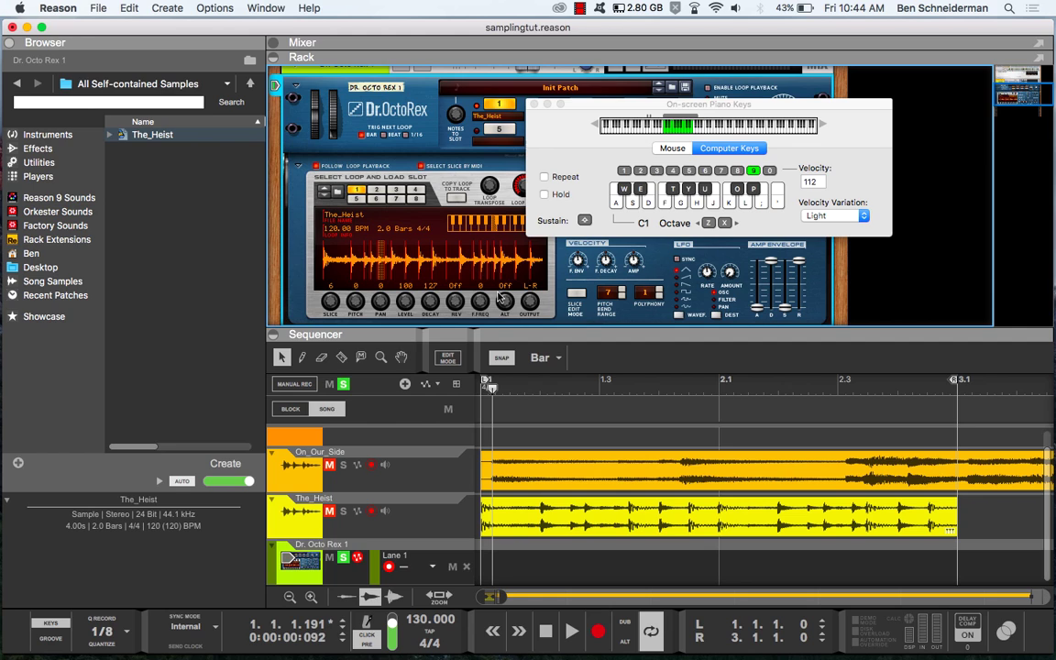
key("d")
key("f")
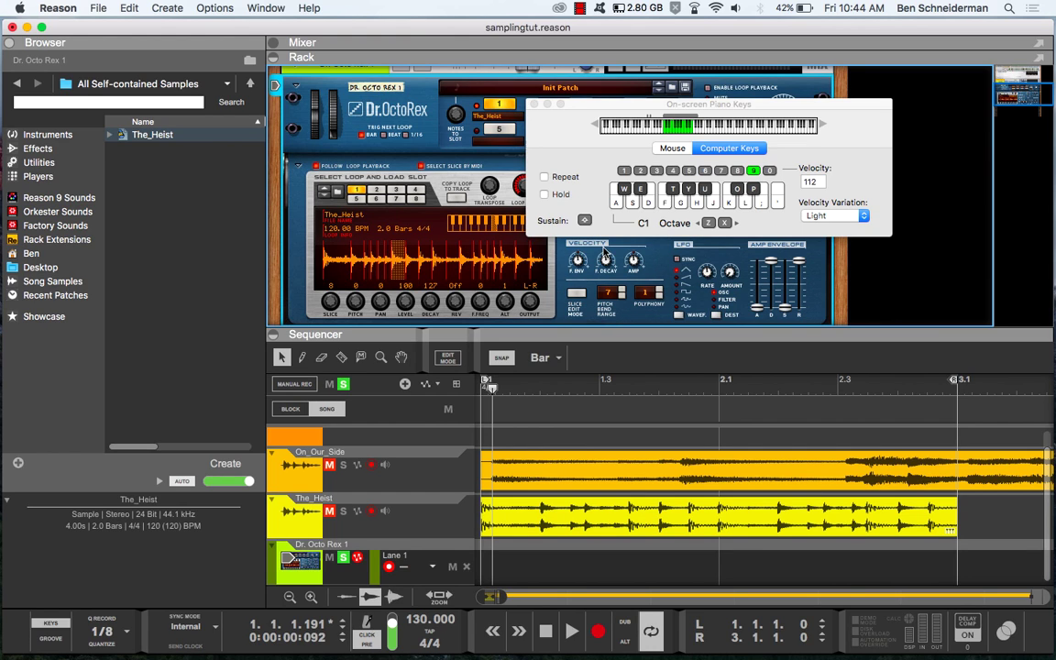
Audition slices 9 to 11 and set slice 10's filter frequency to 1.
key("y")
key("h")
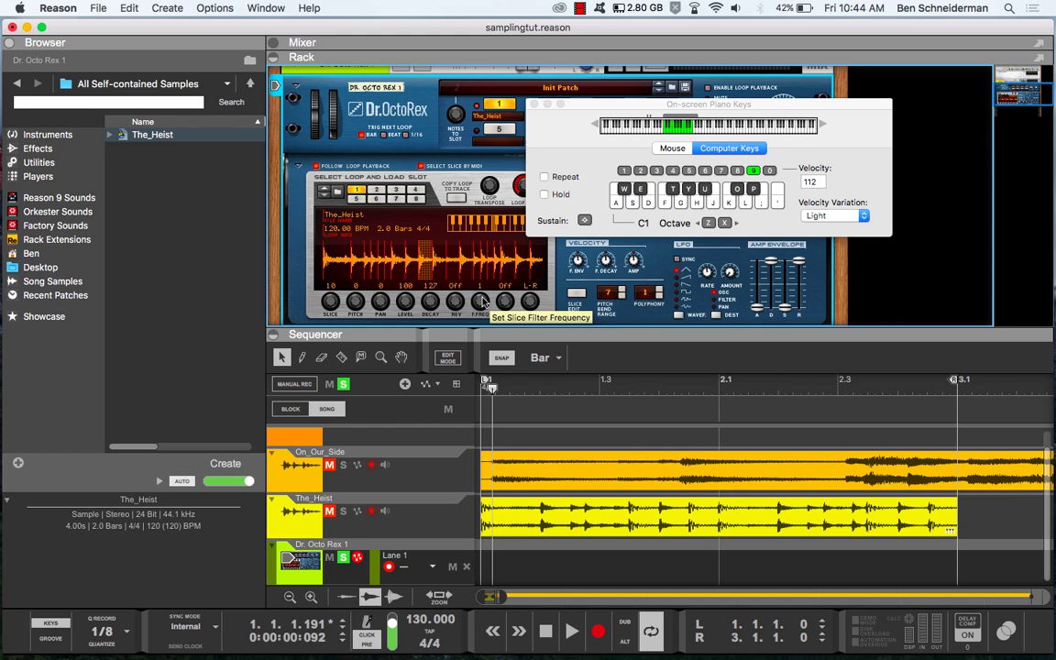
left_click(639, 188)
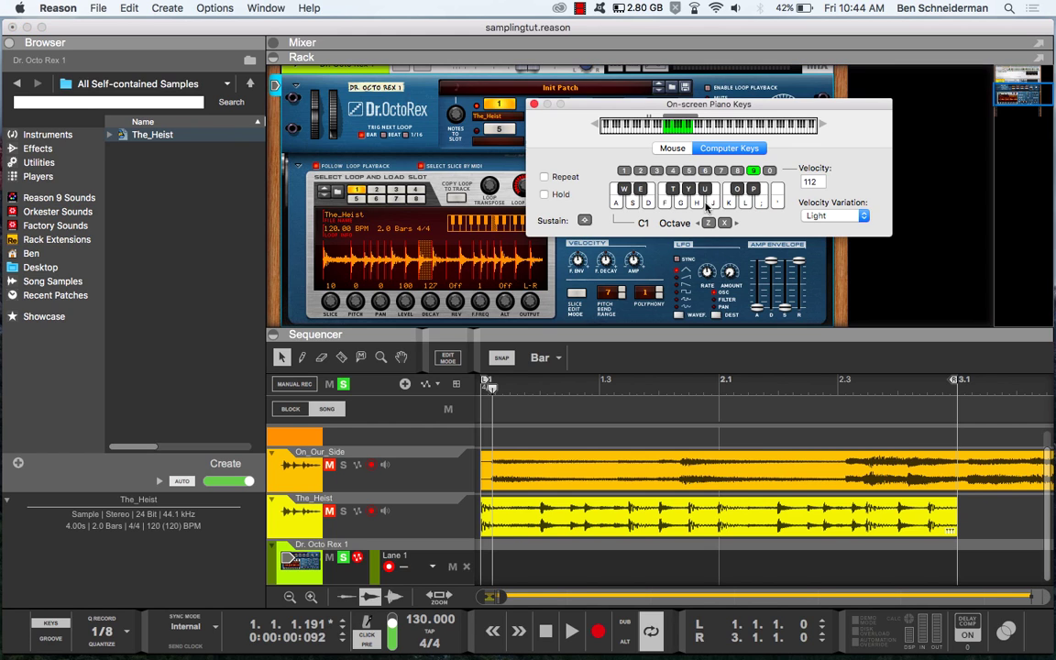
left_click(709, 193)
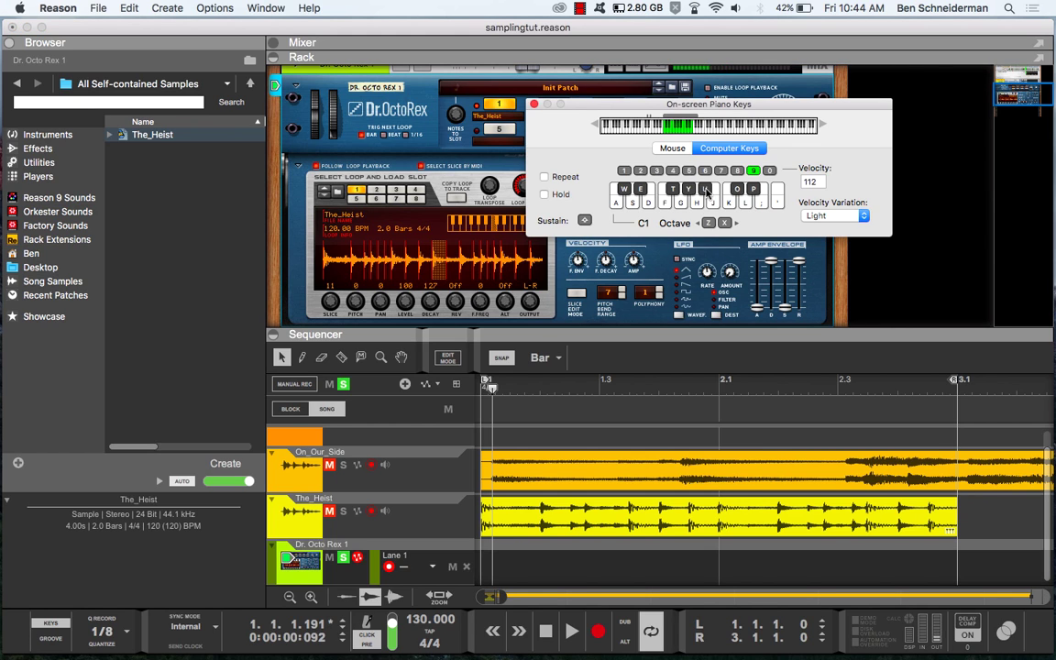
left_click(480, 306)
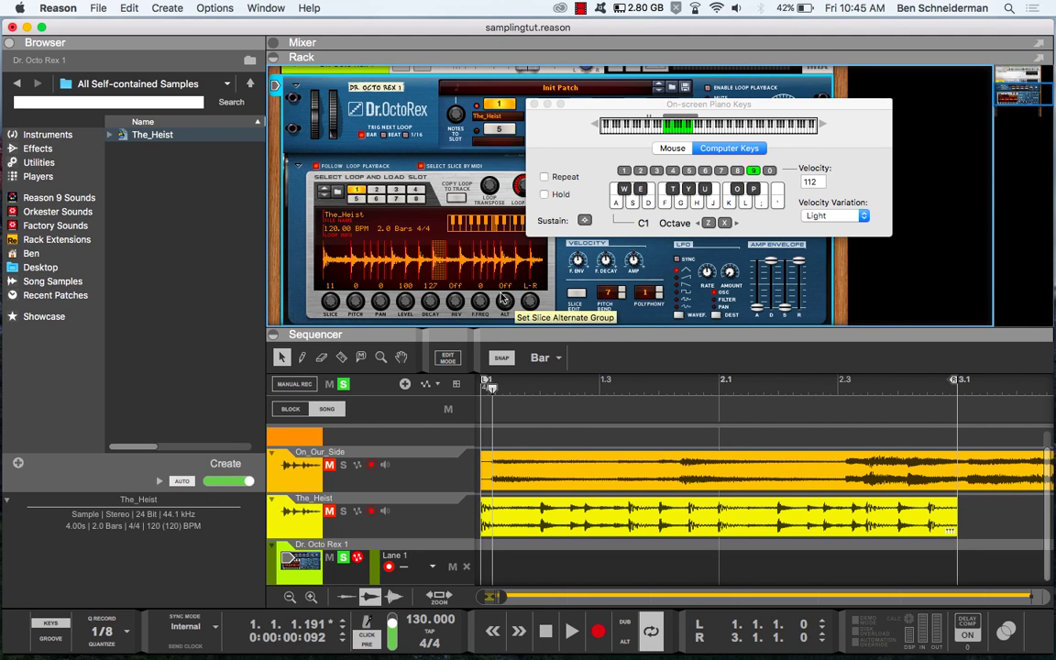
Audition the remaining slices up to slice 18 and set slice 18's alternate group to 1.
left_click(729, 203)
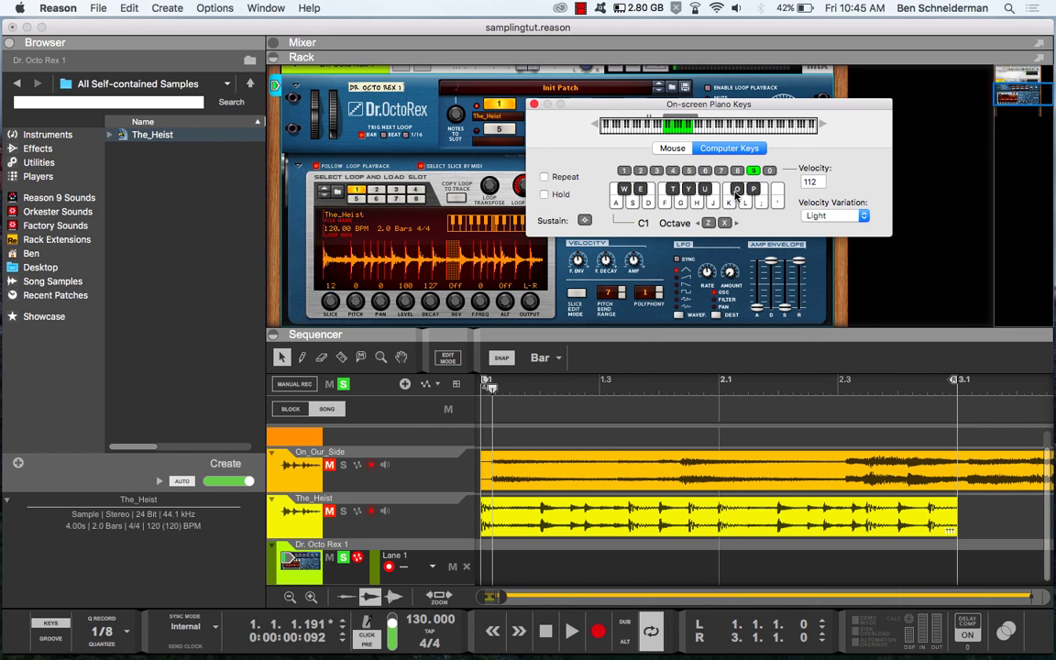
left_click(738, 193)
left_click(745, 203)
left_click(753, 189)
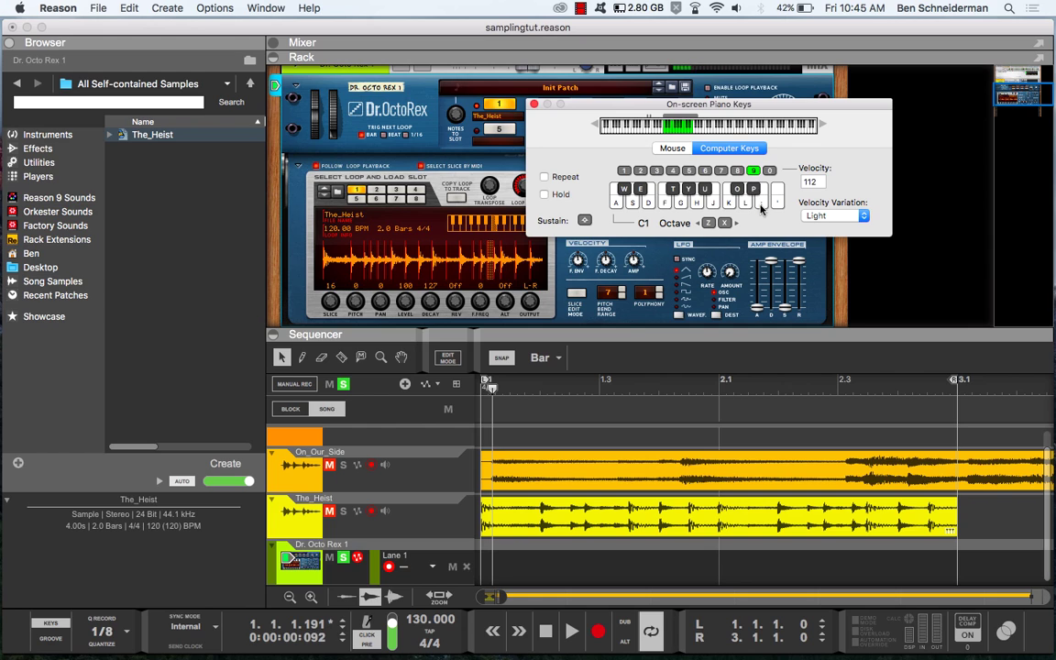
left_click(763, 203)
left_click(780, 204)
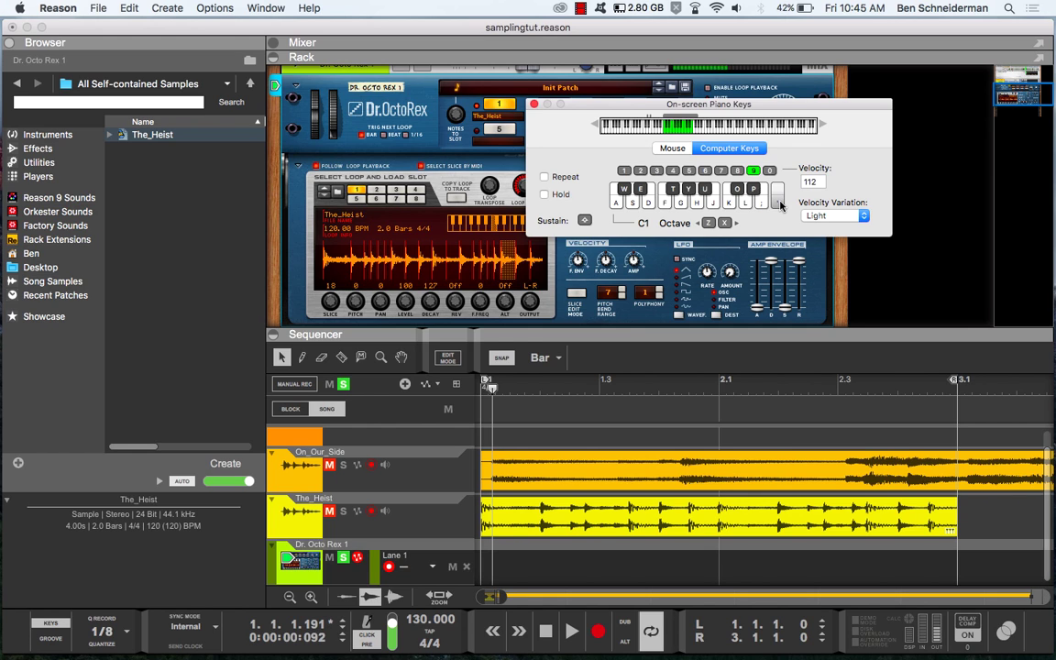
left_click(503, 306)
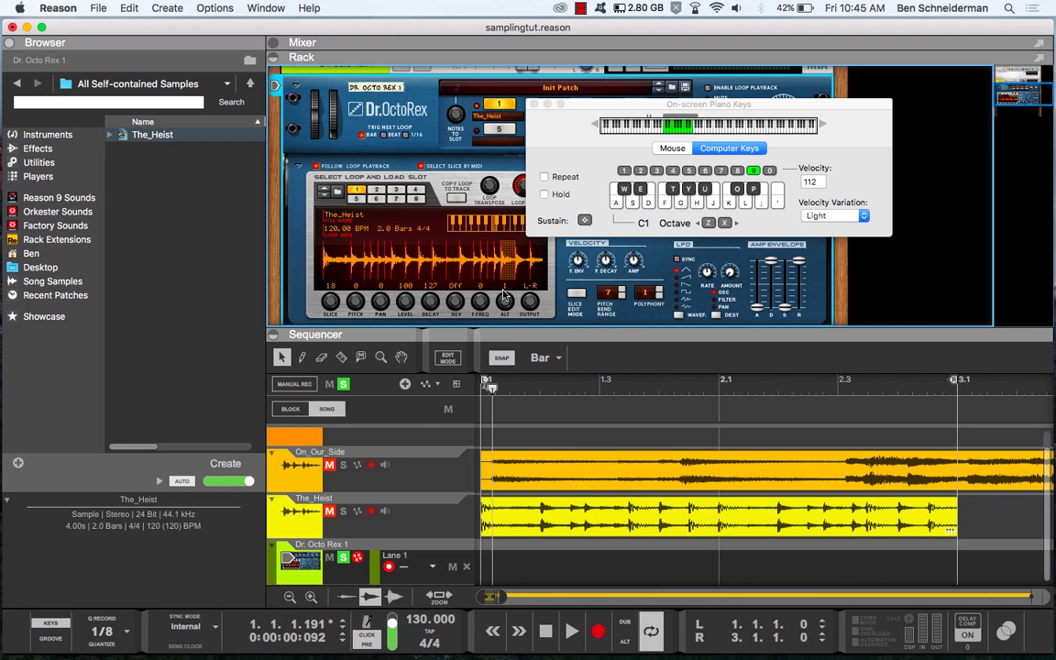
Play slice 2, move the On-screen Piano Keys window off the Dr. Octo Rex device, and preview its loop, stopping it again.
key("w")
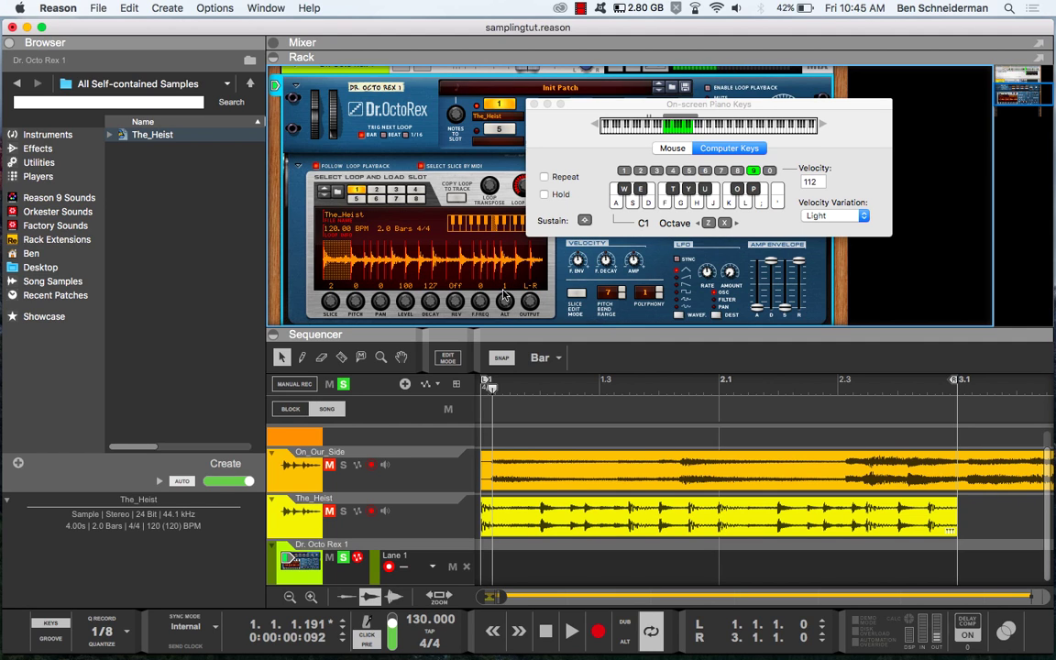
left_click_drag(580, 103, 708, 379)
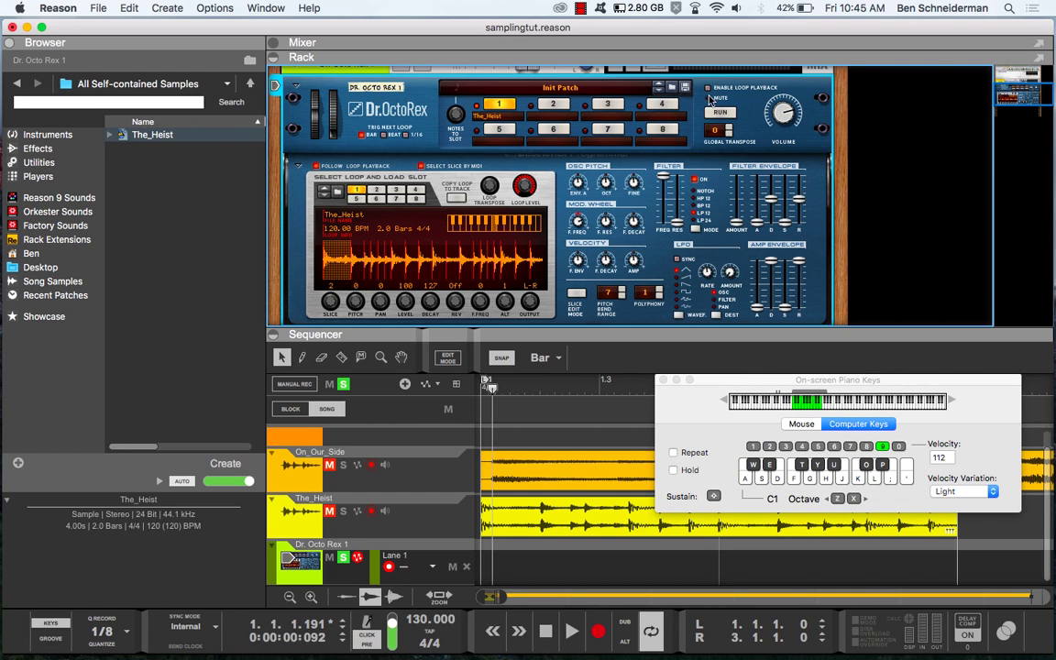
left_click(722, 113)
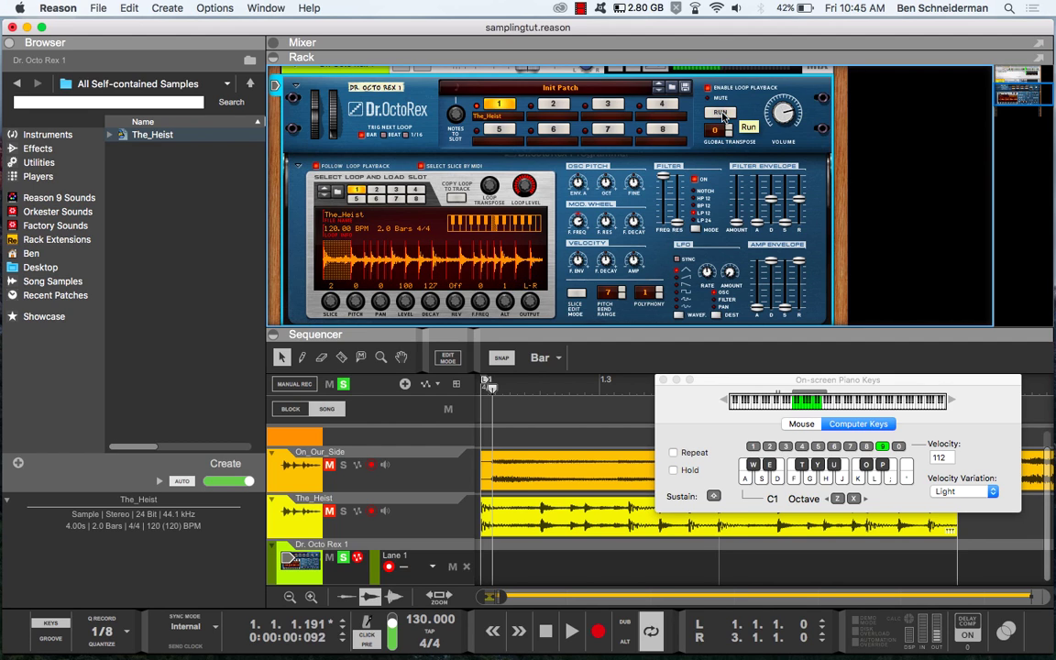
left_click(721, 113)
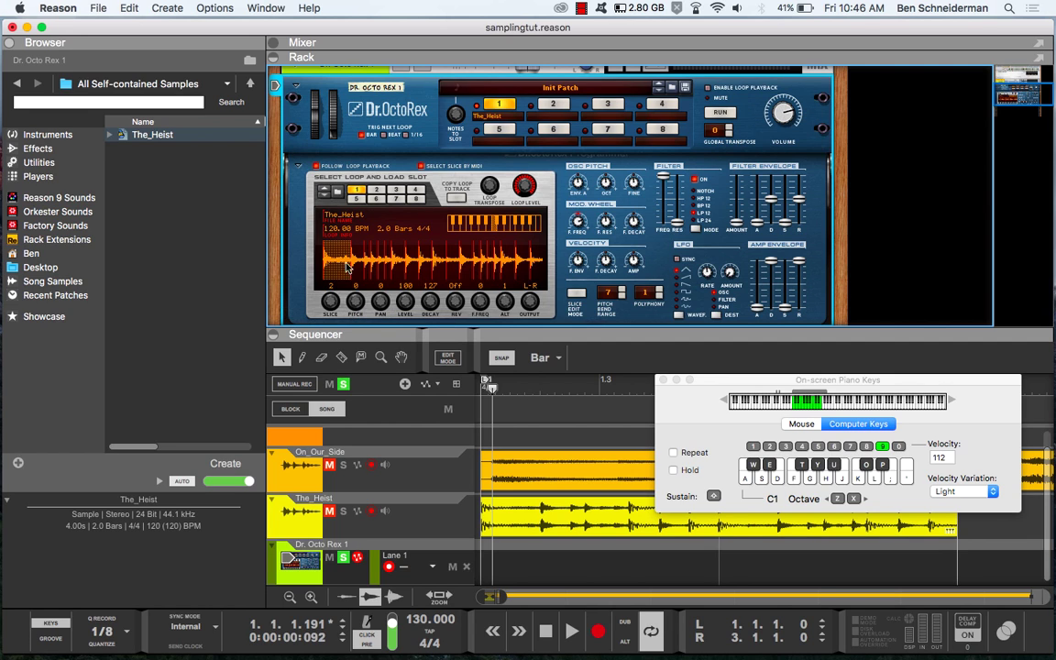
Try slice 2 at pitches 50 and -50, and bring its pitch to -2.
key("w")
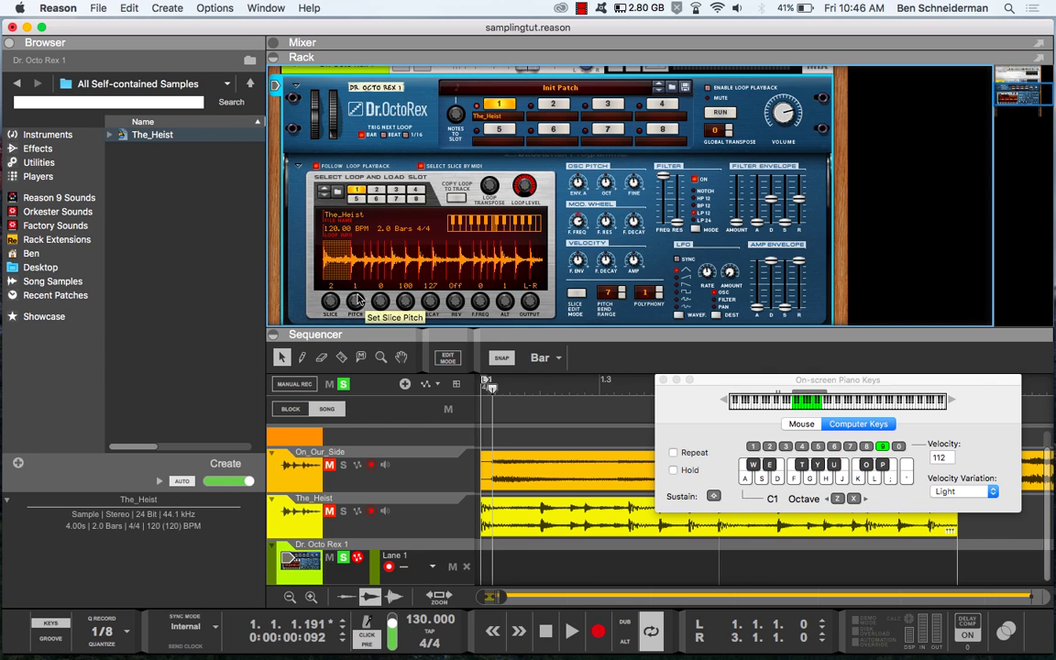
left_click_drag(356, 301, 372, 269)
key("w")
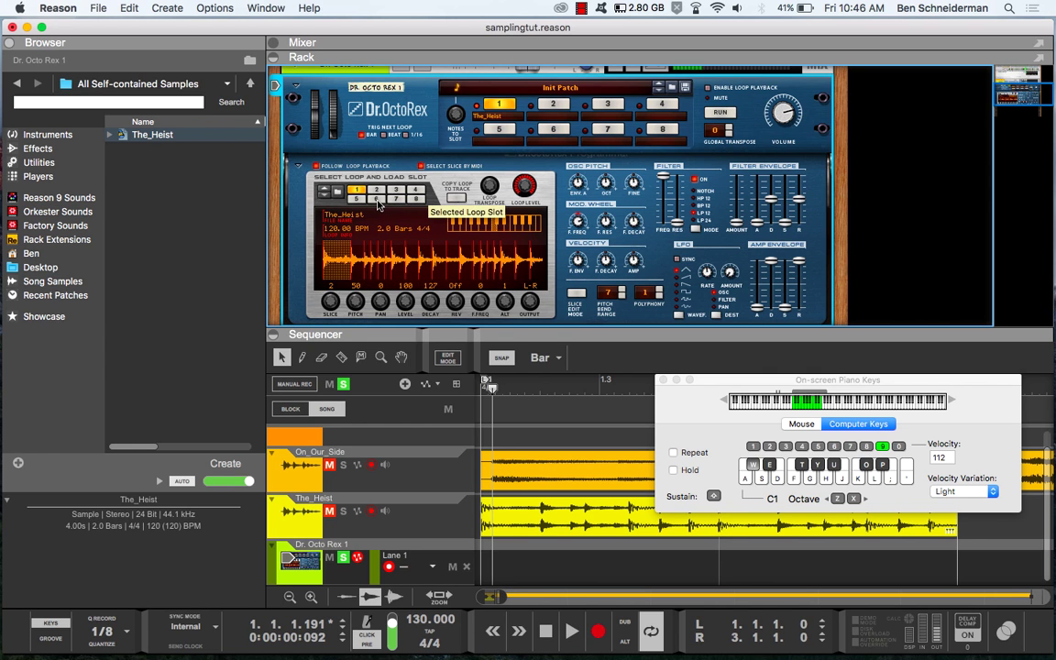
scroll(488, 306, "down", 3)
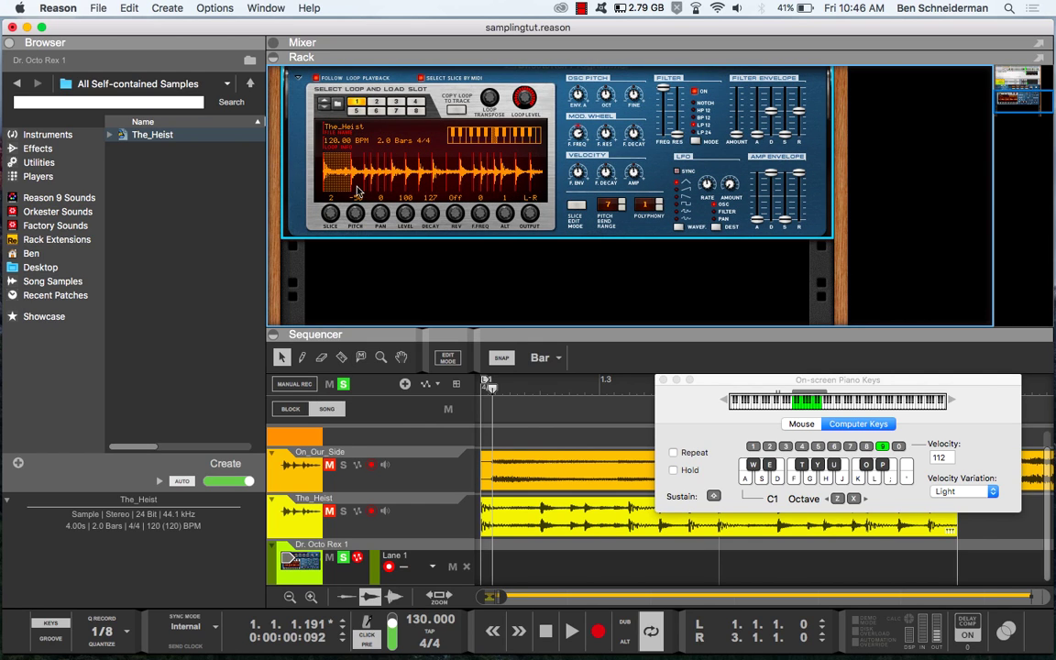
left_click_drag(356, 213, 357, 147)
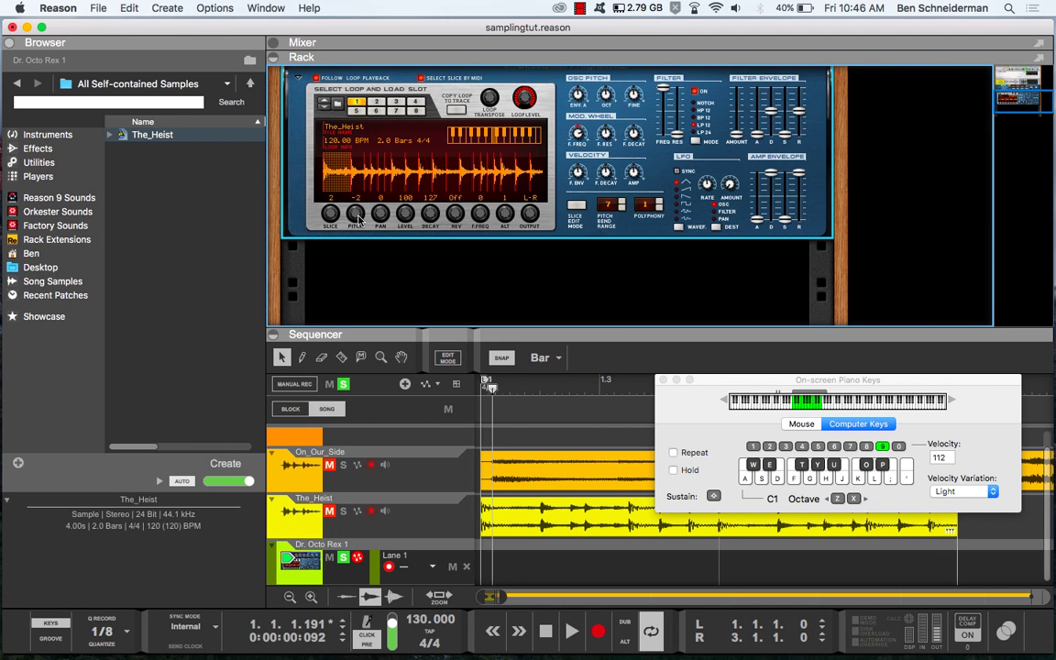
Return slice 2's pitch to 0 and try out its pan, level, decay and reverse controls.
scroll(357, 212, "up", 6)
left_click_drag(385, 214, 381, 215)
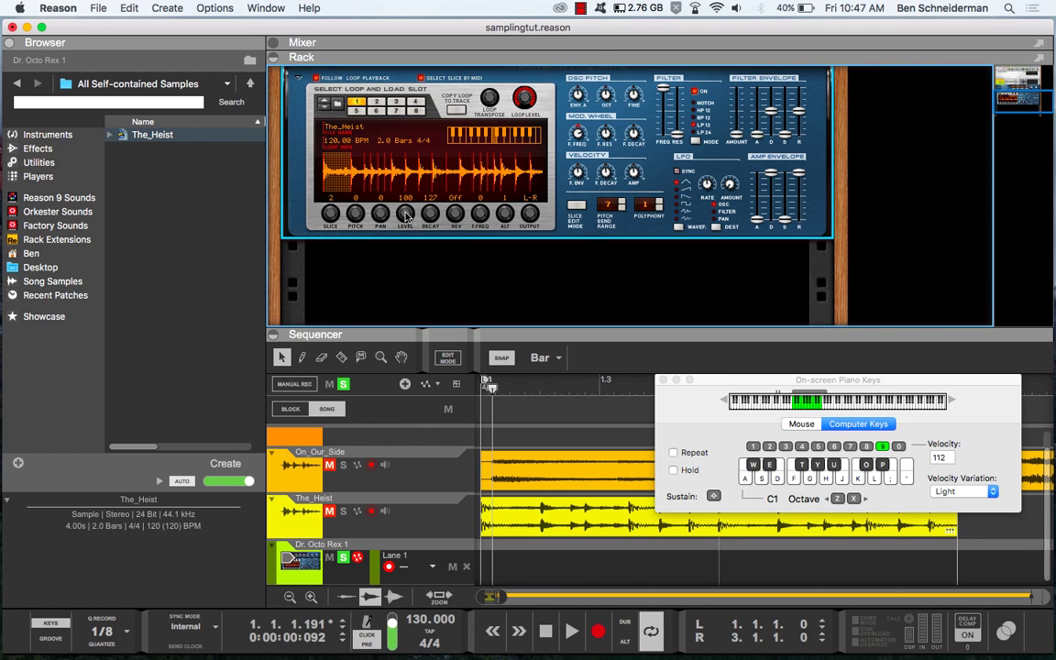
left_click_drag(405, 214, 364, 390)
left_click_drag(434, 217, 434, 271)
left_click_drag(458, 220, 476, 196)
Preview the Dr. Octo Rex loop with loop playback enabled, stop it, and select slice 2 in the waveform.
scroll(596, 192, "up", 5)
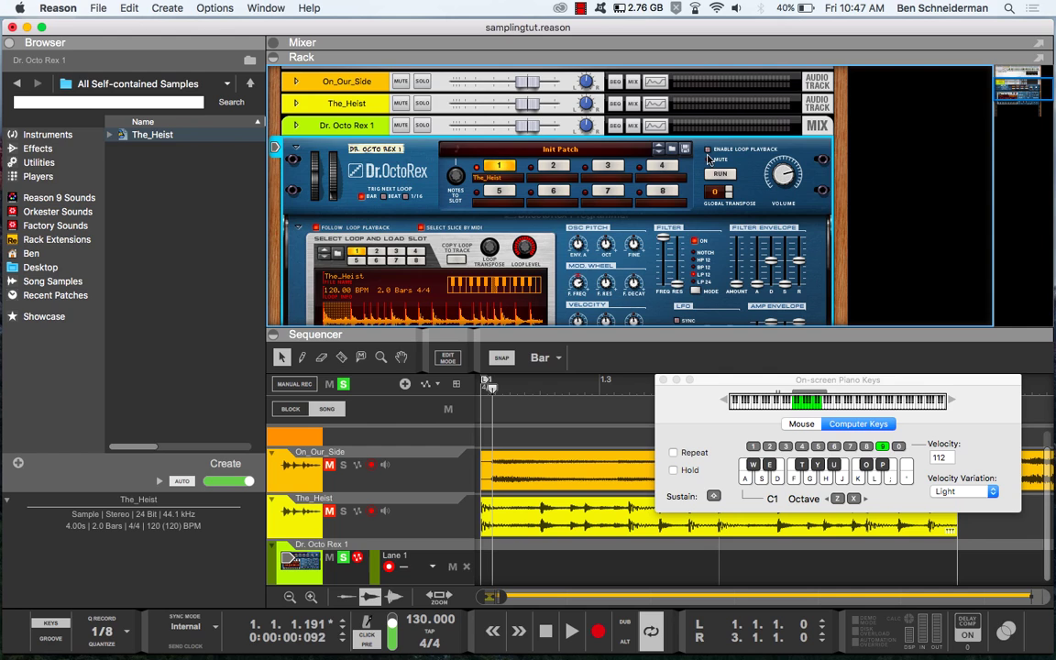
left_click(708, 152)
left_click(718, 174)
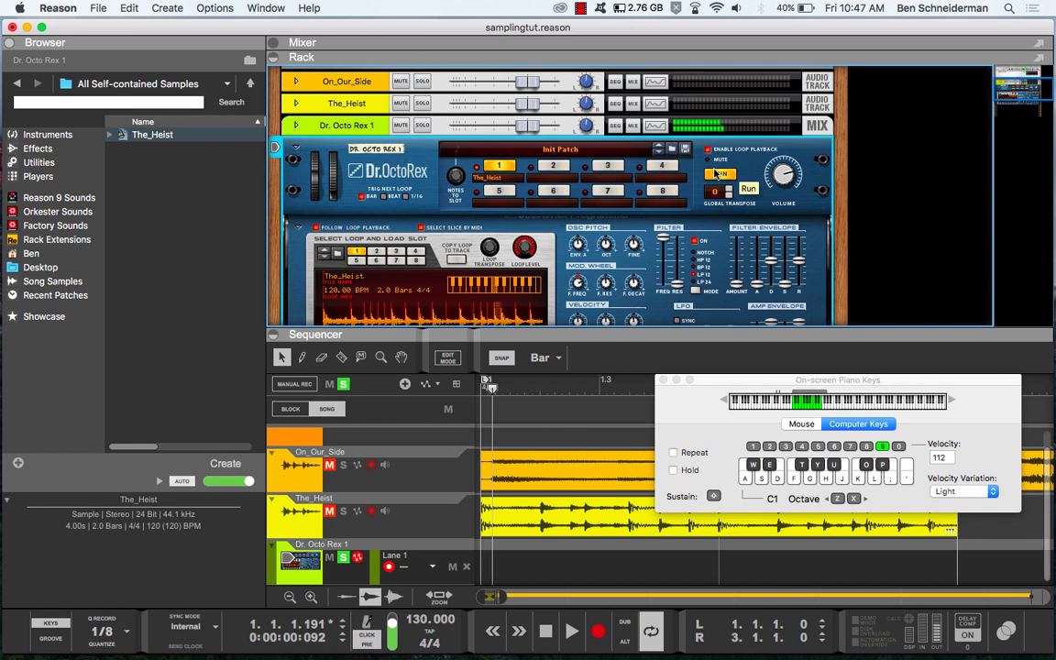
left_click(716, 173)
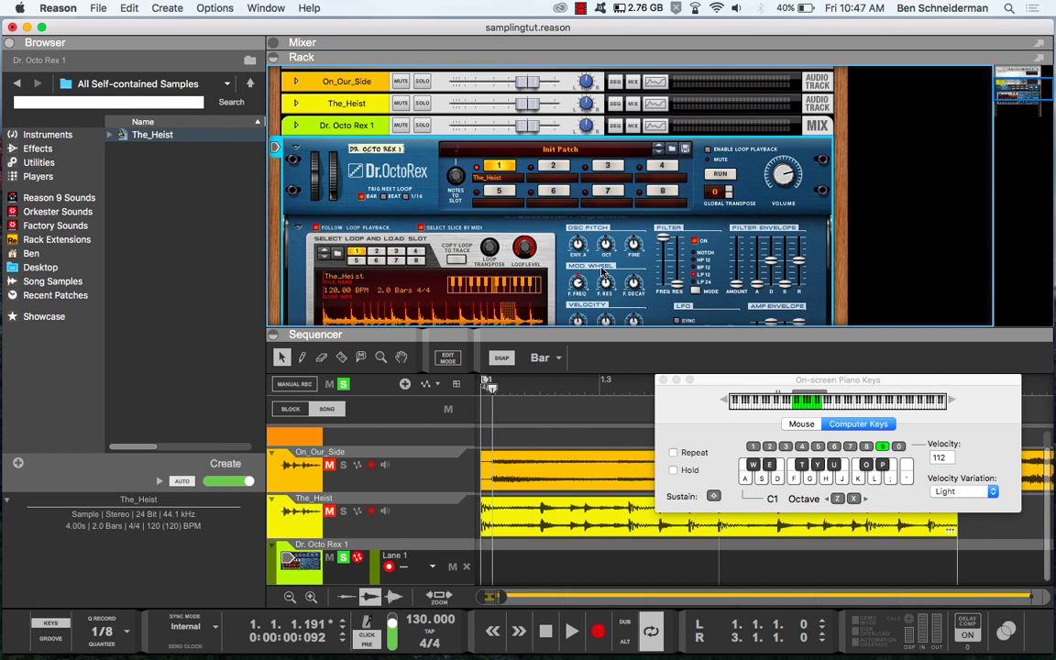
scroll(601, 273, "down", 5)
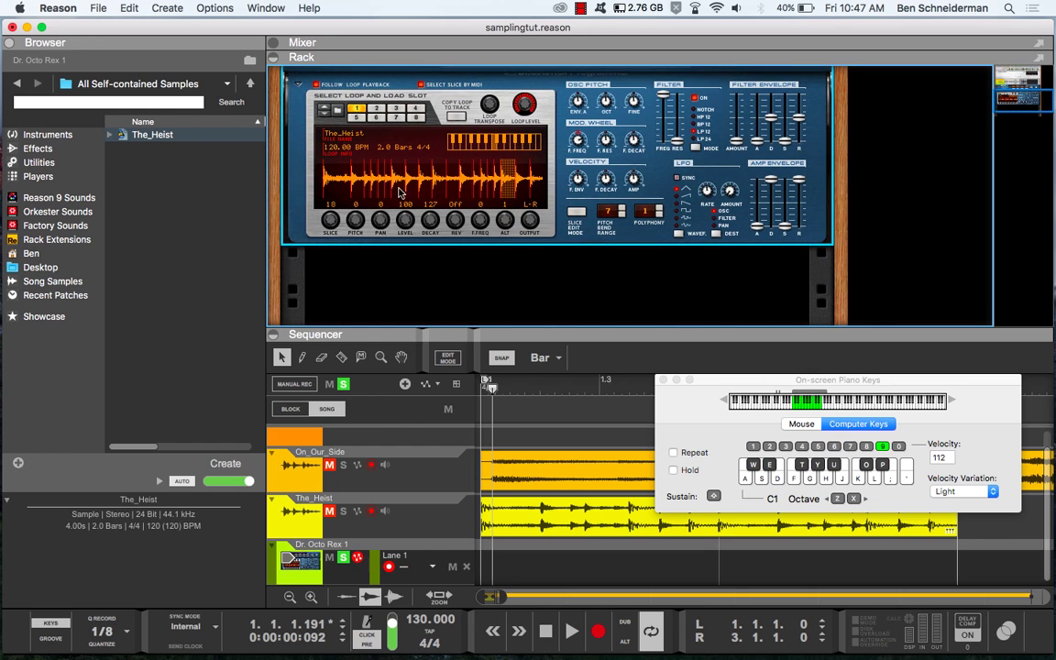
left_click(326, 168)
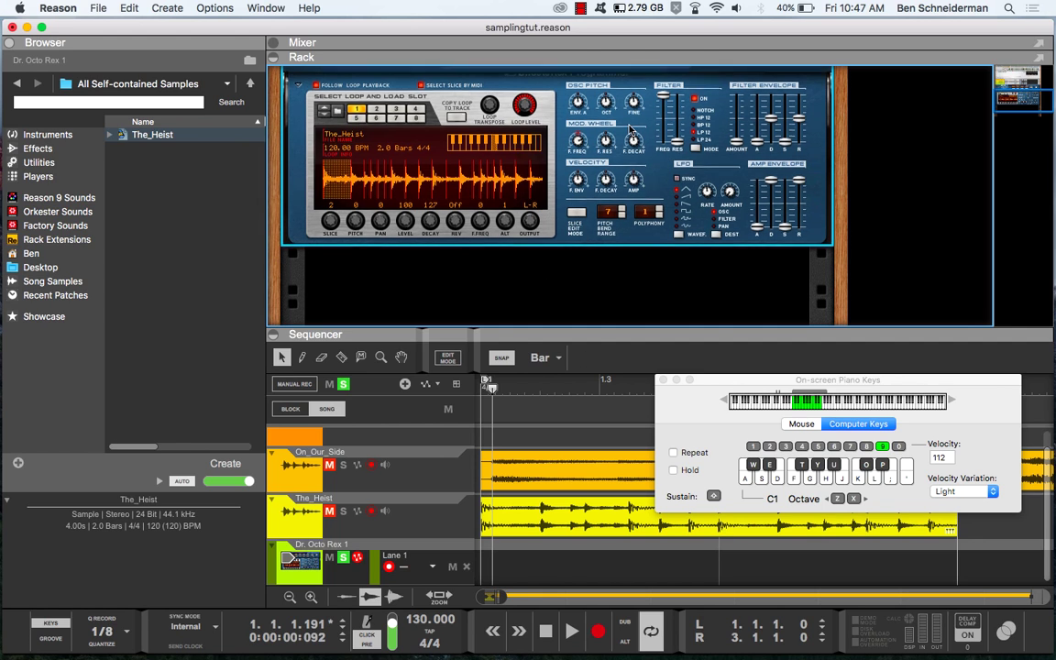
Switch Dr. Octo Rex to empty loop slot 2 and close the On-screen Piano Keys window.
scroll(642, 156, "up", 2)
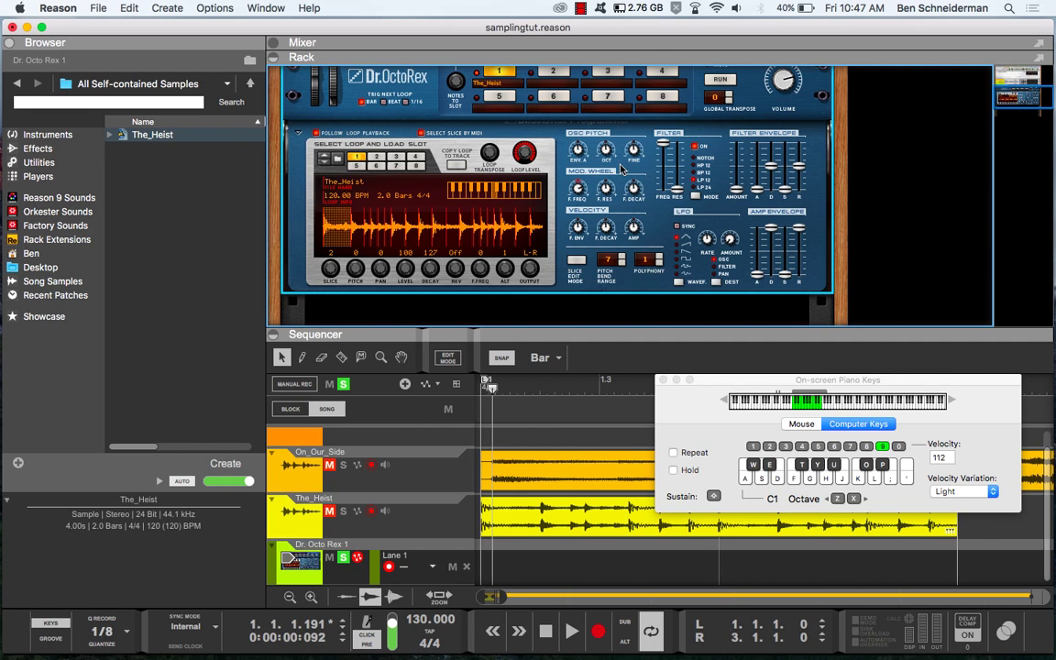
scroll(501, 129, "up", 5)
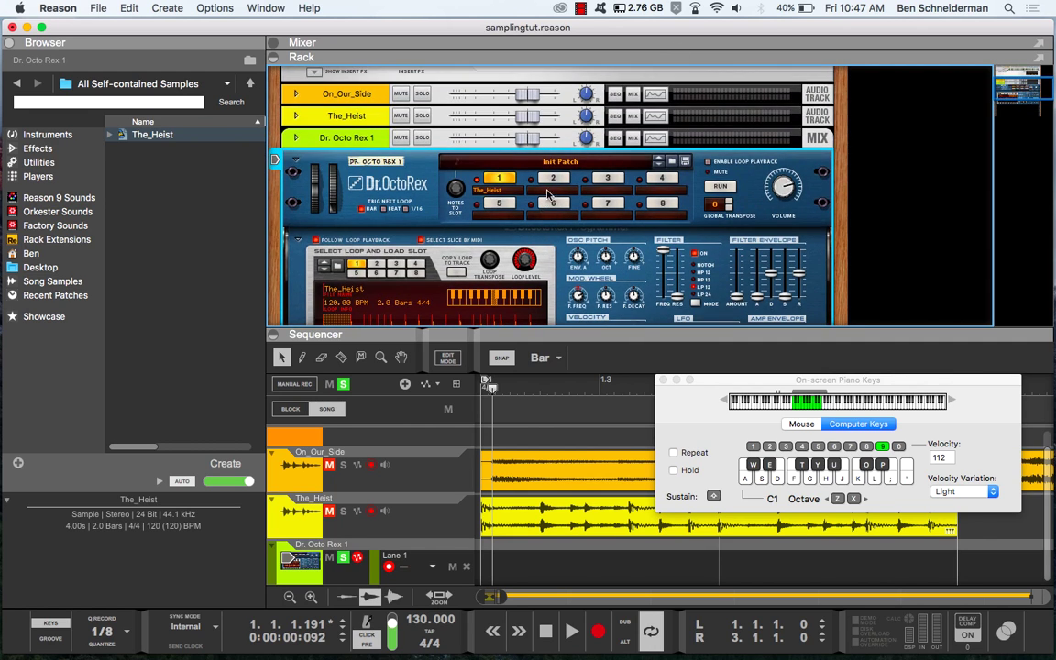
left_click(552, 179)
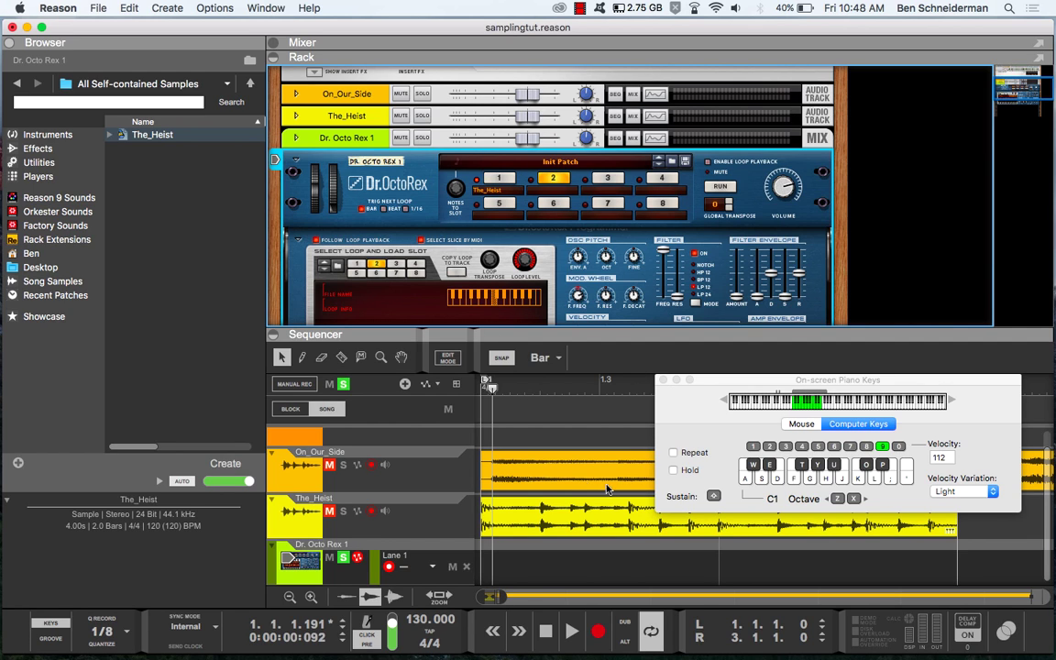
left_click(665, 380)
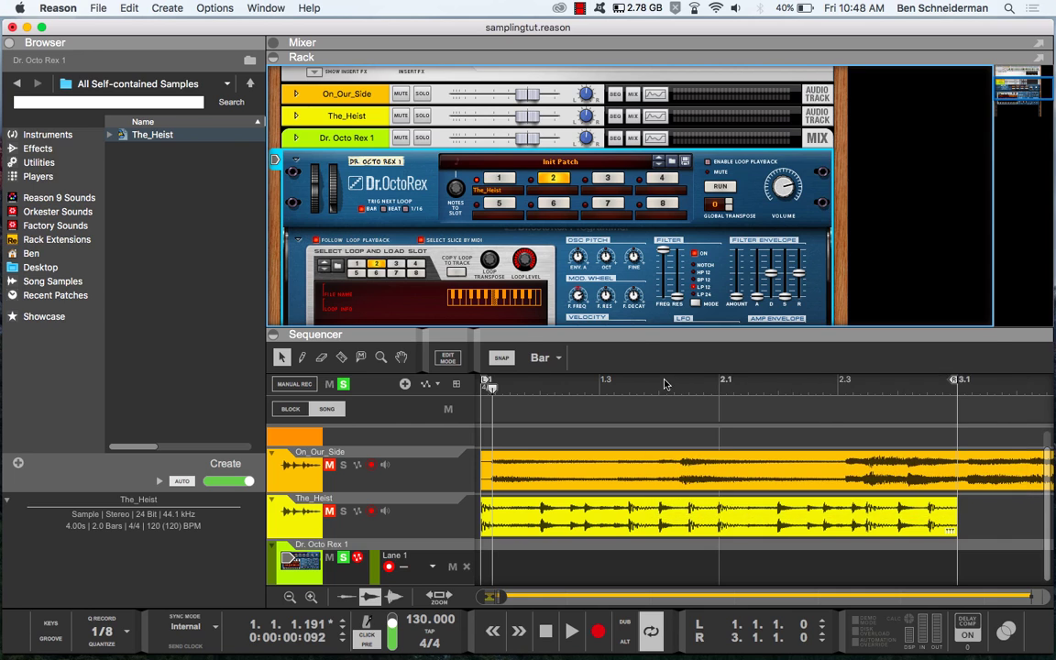
Duplicate the 2-bar The_Heist clip end to end on its track up to bar 9.
left_click(572, 500)
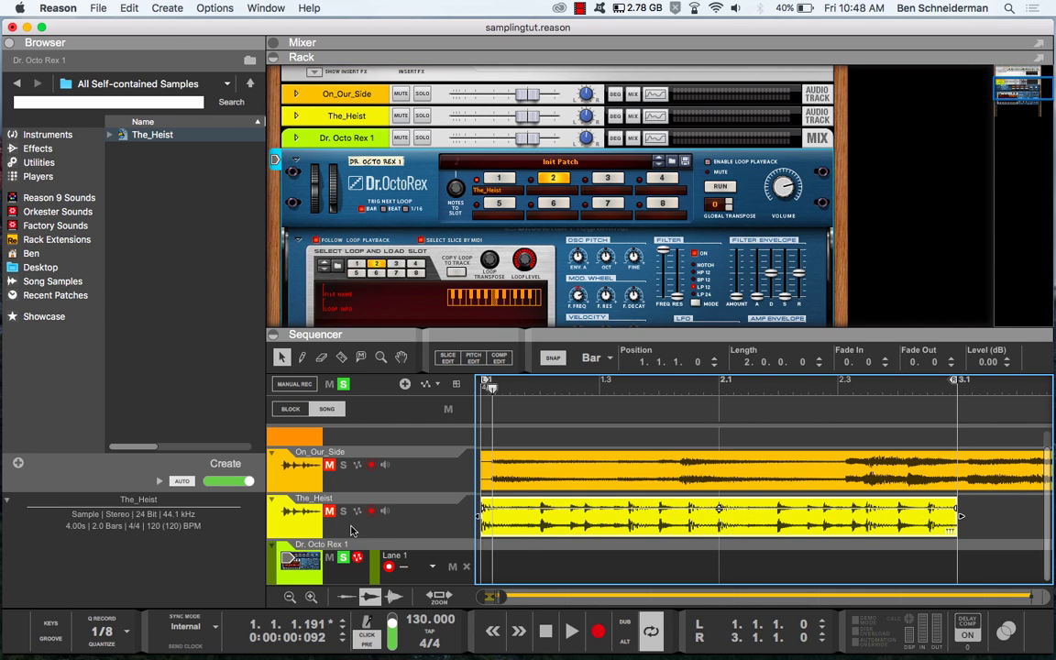
left_click_drag(528, 532, 537, 587)
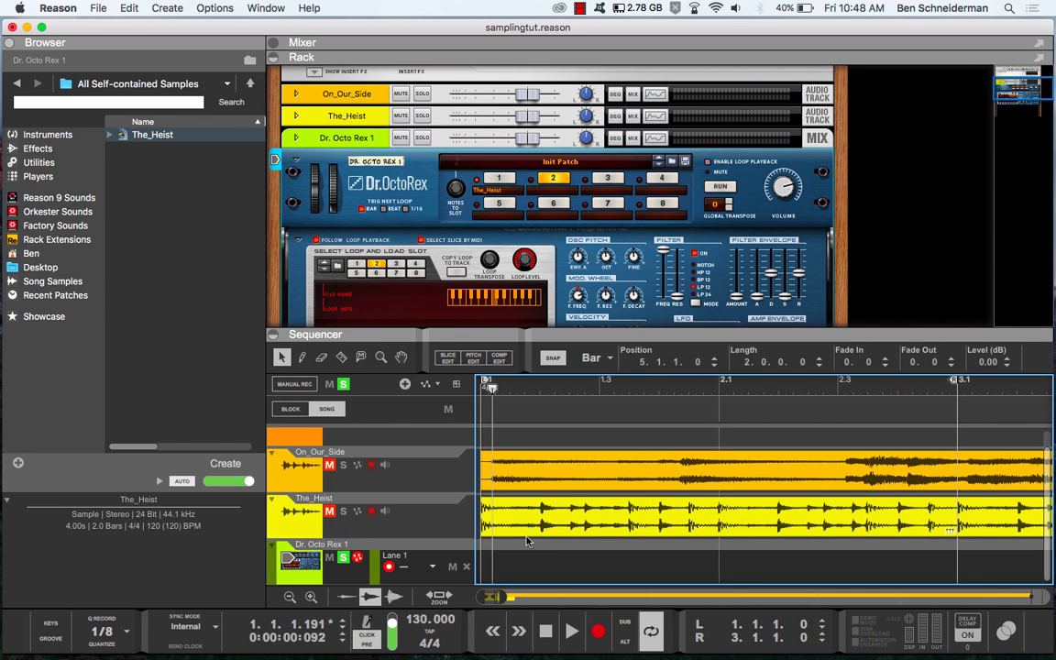
scroll(540, 576, "down", 5)
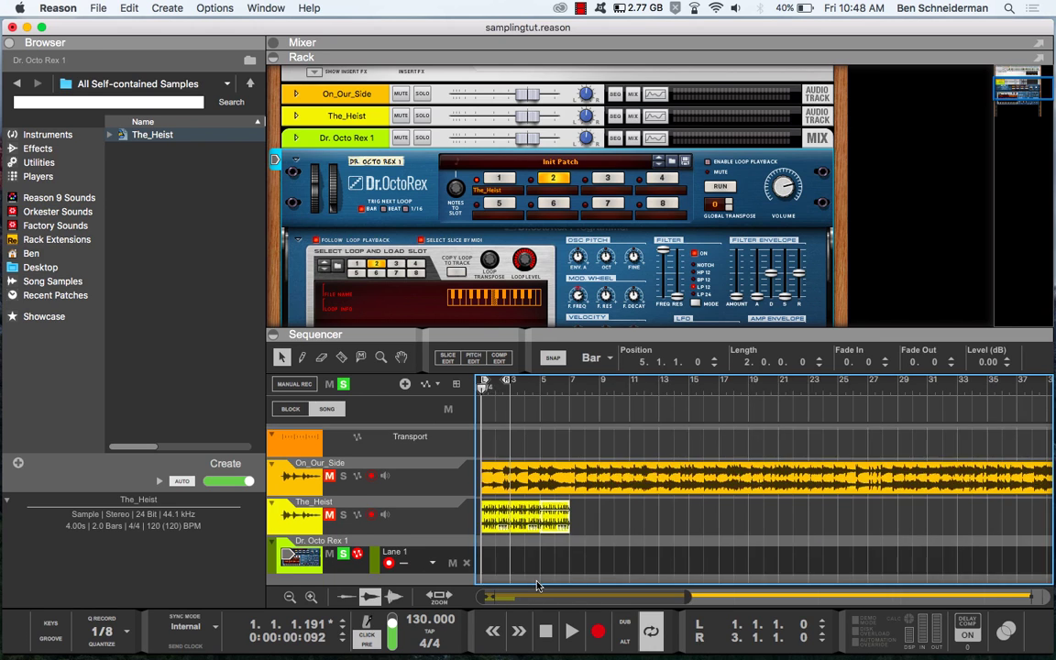
key("super+c")
left_click(558, 561)
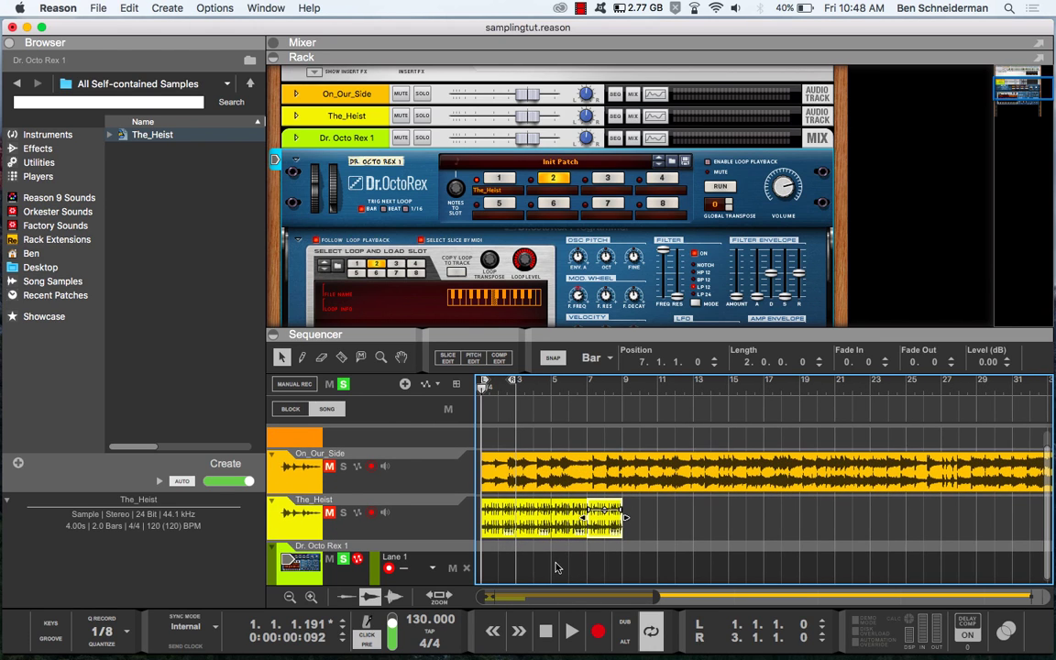
Solo The_Heist track, mute the Dr. Octo Rex 1 track, and start playback.
left_click(346, 514)
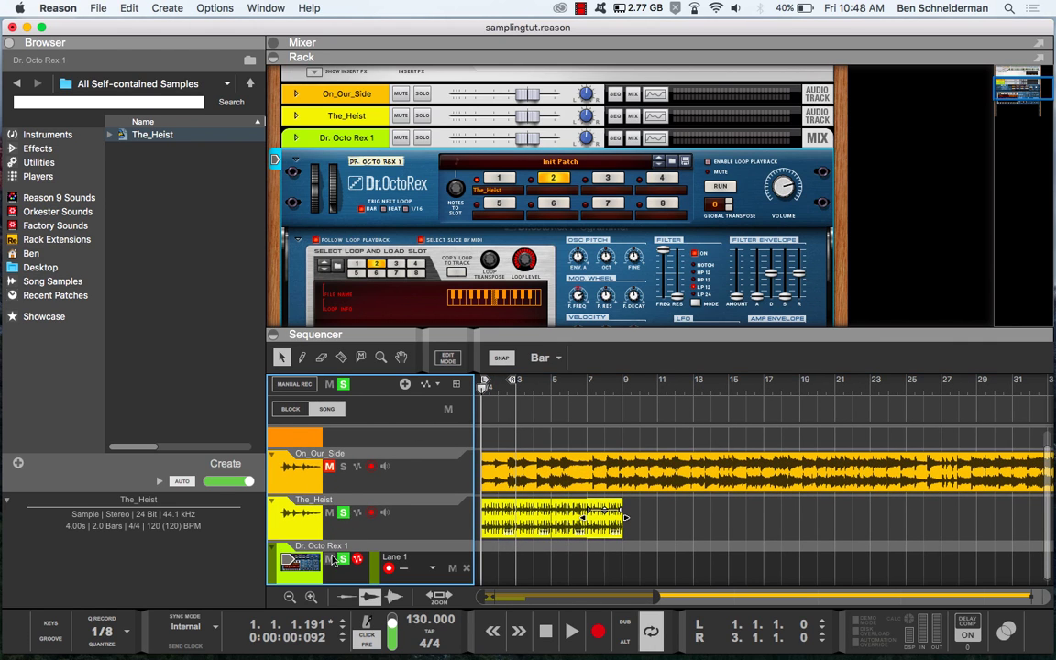
left_click(330, 559)
key("space")
key("space")
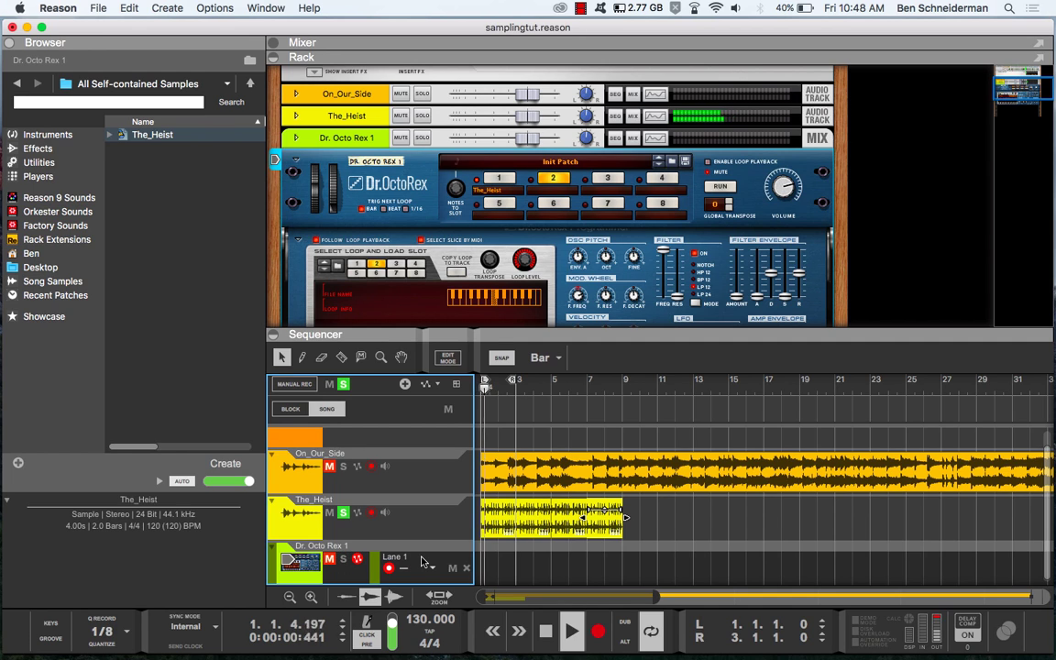
Turn off the metronome click and loop mode during playback, and stop near the end of bar 7.
left_click(367, 631)
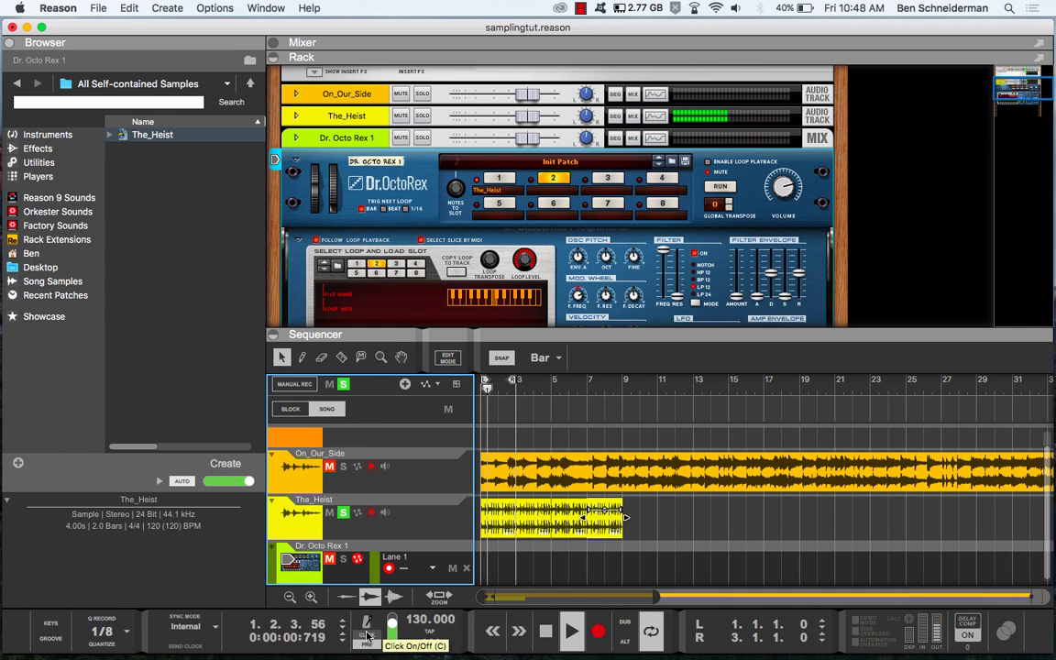
left_click(653, 629)
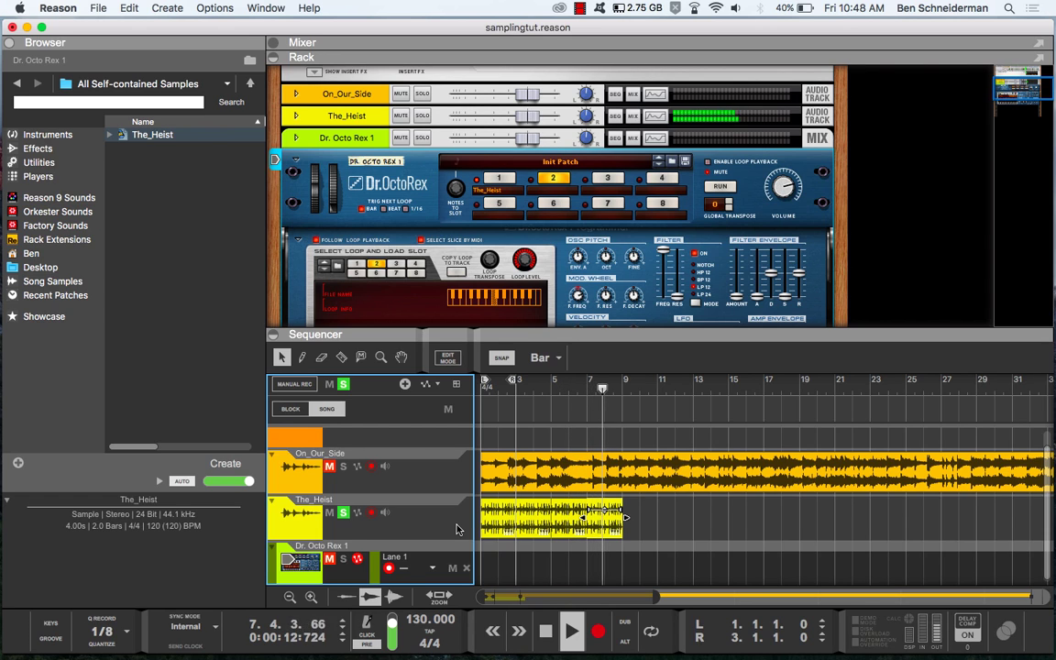
key("space")
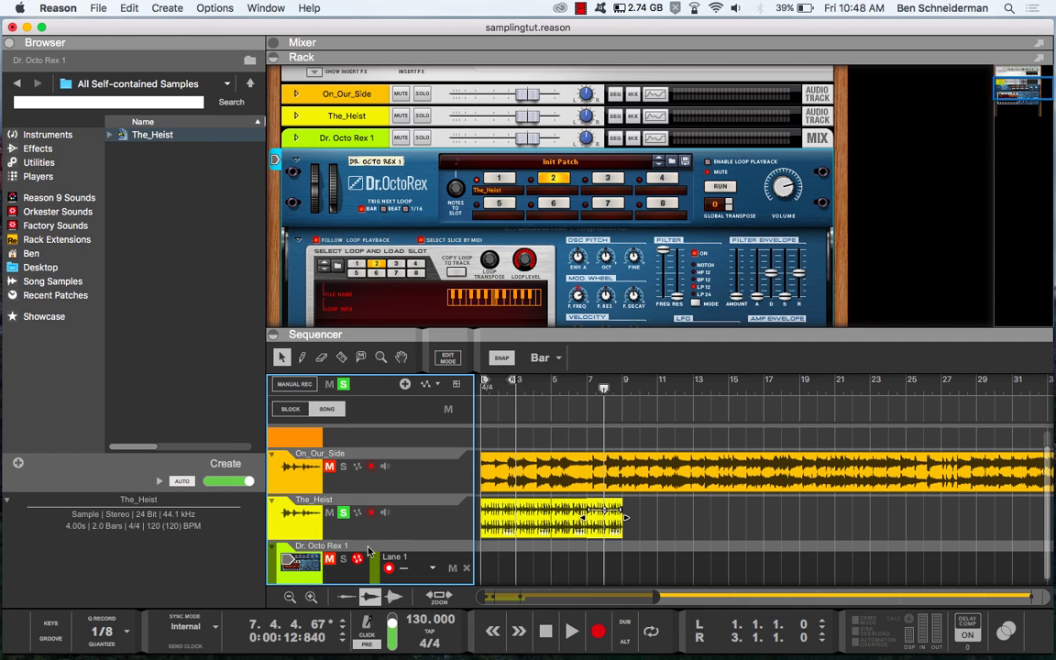
Reset the Dr. Octo Rex 1 device to clear its loaded loop and settings.
left_click(396, 196)
right_click(396, 196)
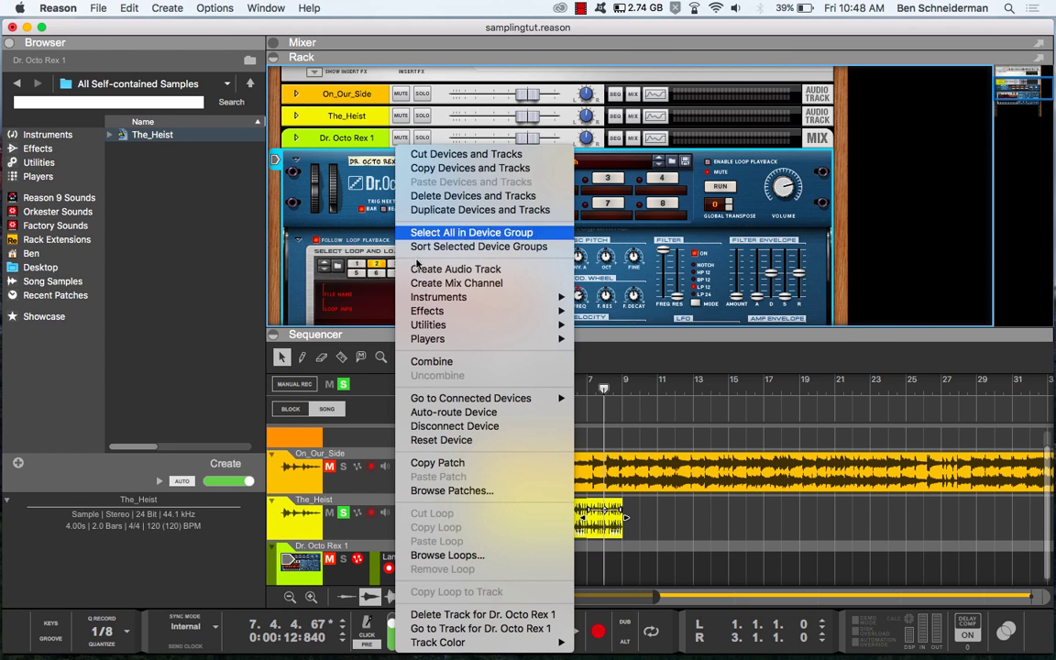
left_click(426, 439)
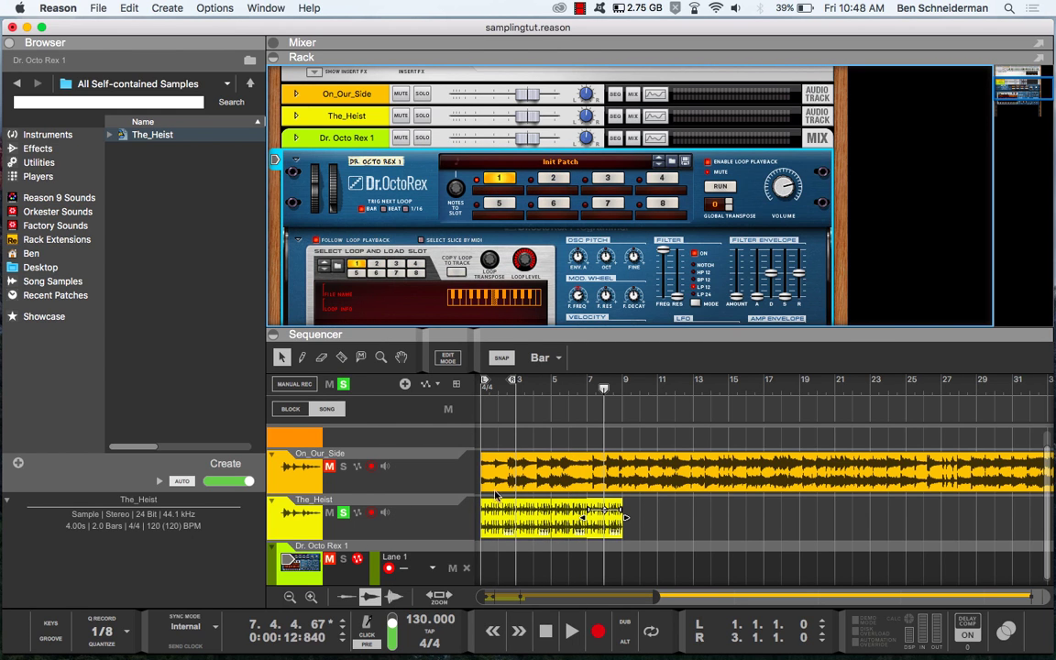
Cut the On_Our_Side clip at bar 26 with the Razor tool and delete the part after the cut.
left_click(539, 489)
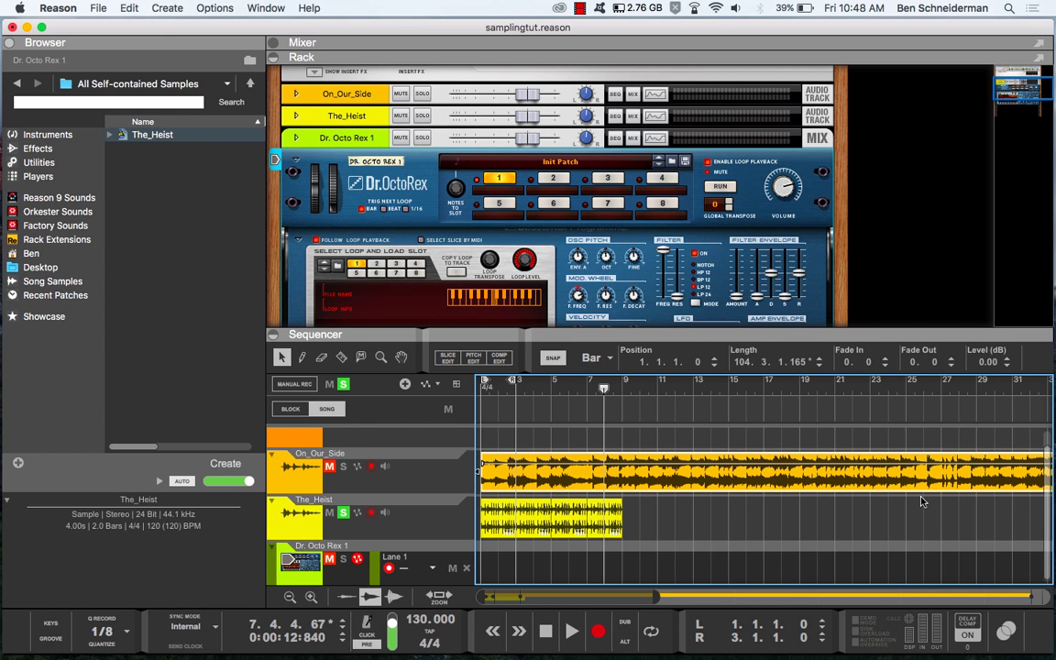
left_click(616, 514, "shift")
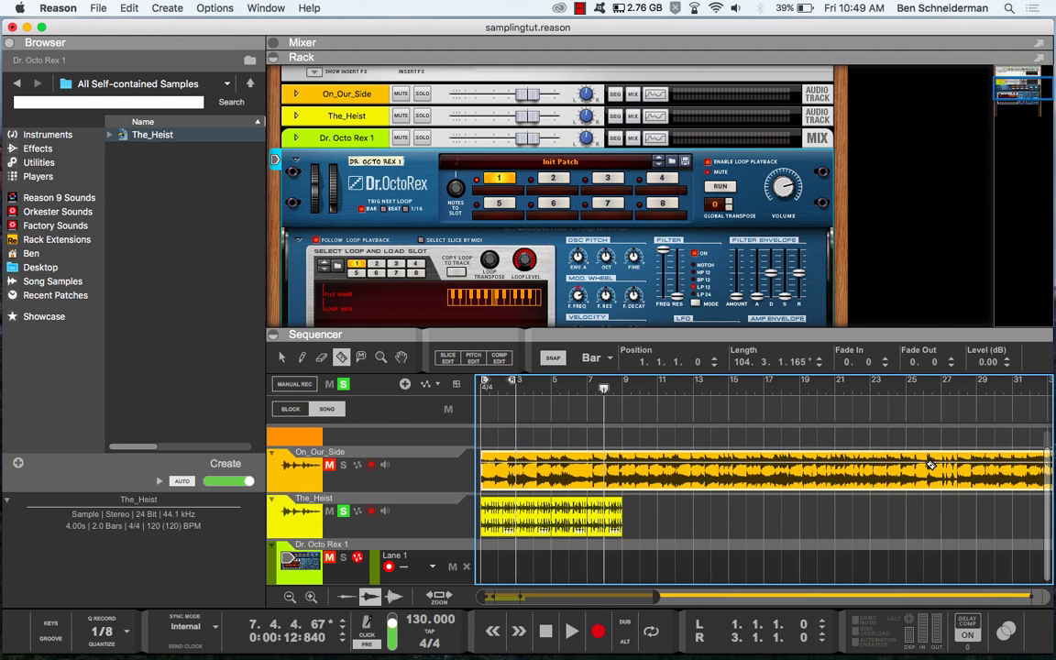
key("r")
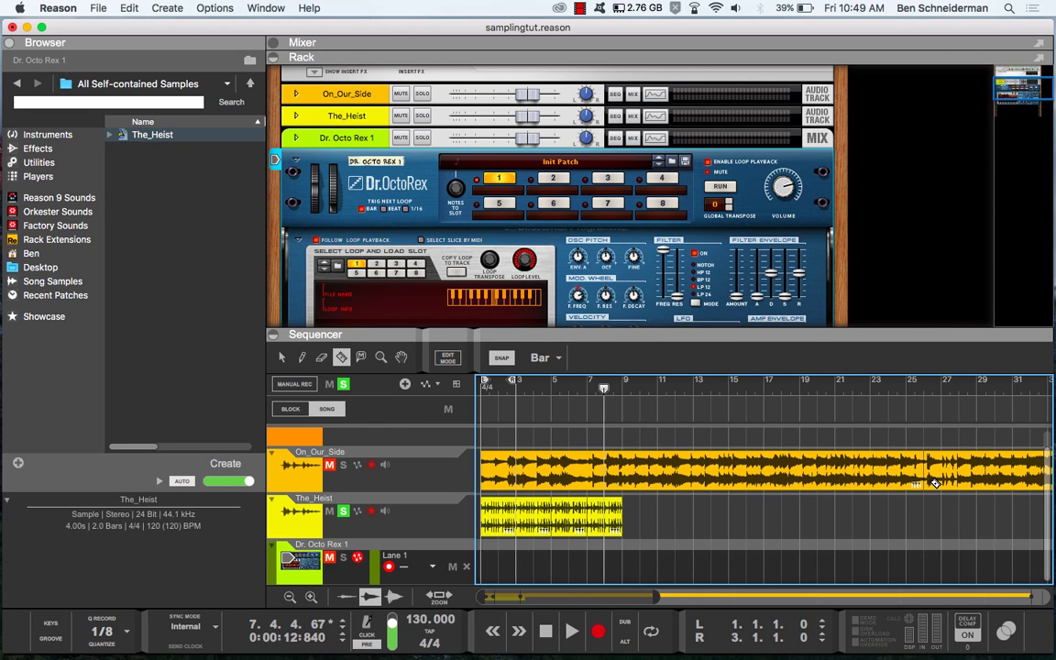
key("q")
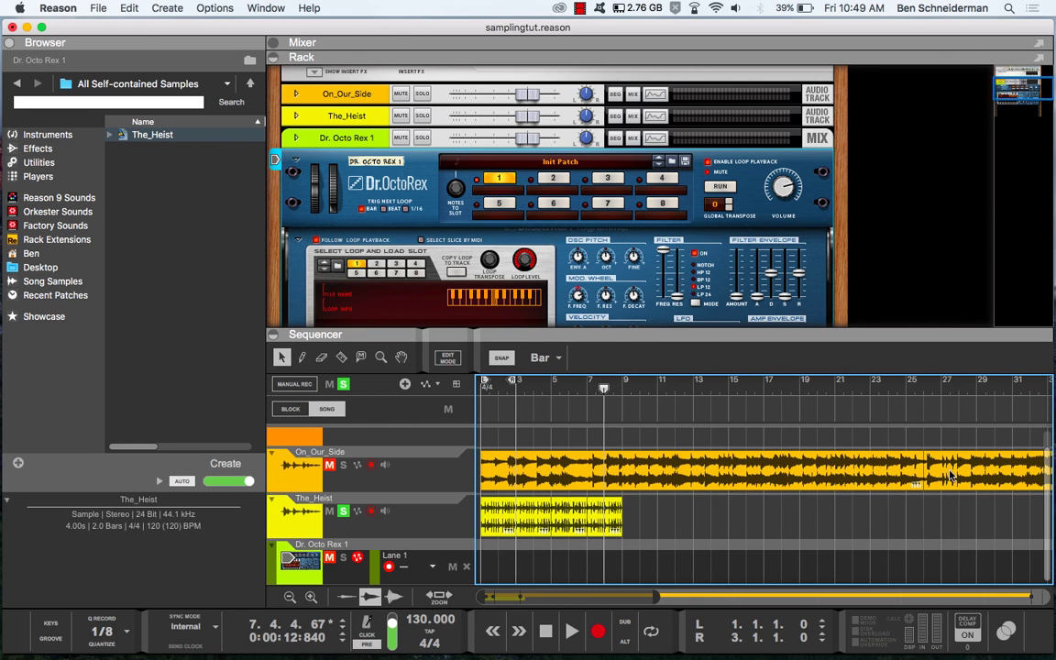
left_click(950, 474)
key("Delete")
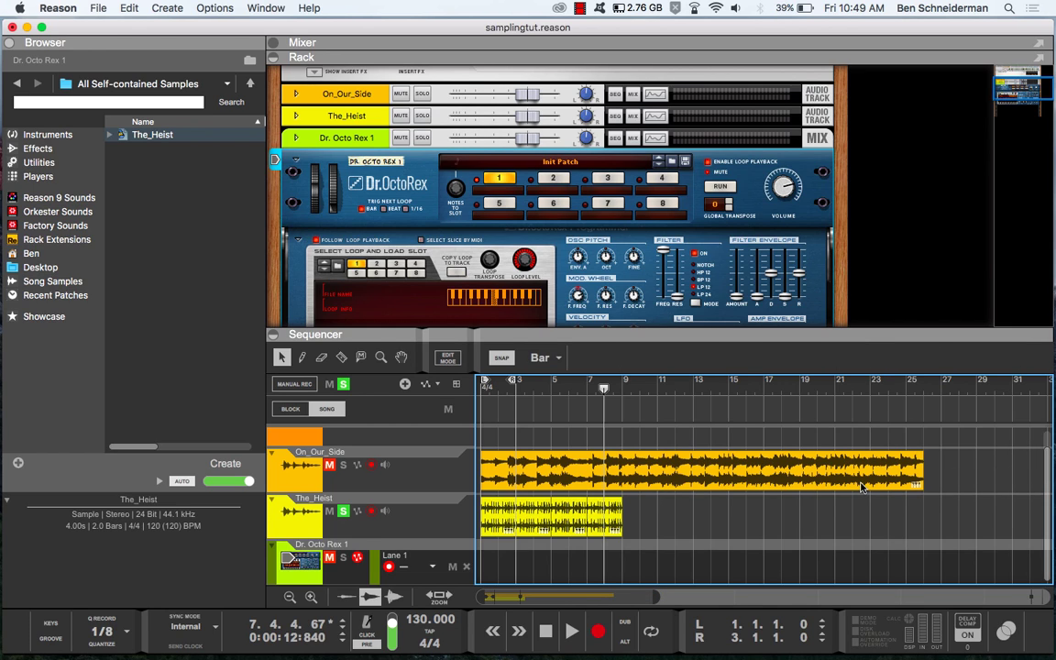
Play briefly from the song start, stop, and switch the solo from The_Heist to On_Our_Side.
key("Return")
key("space")
key("space")
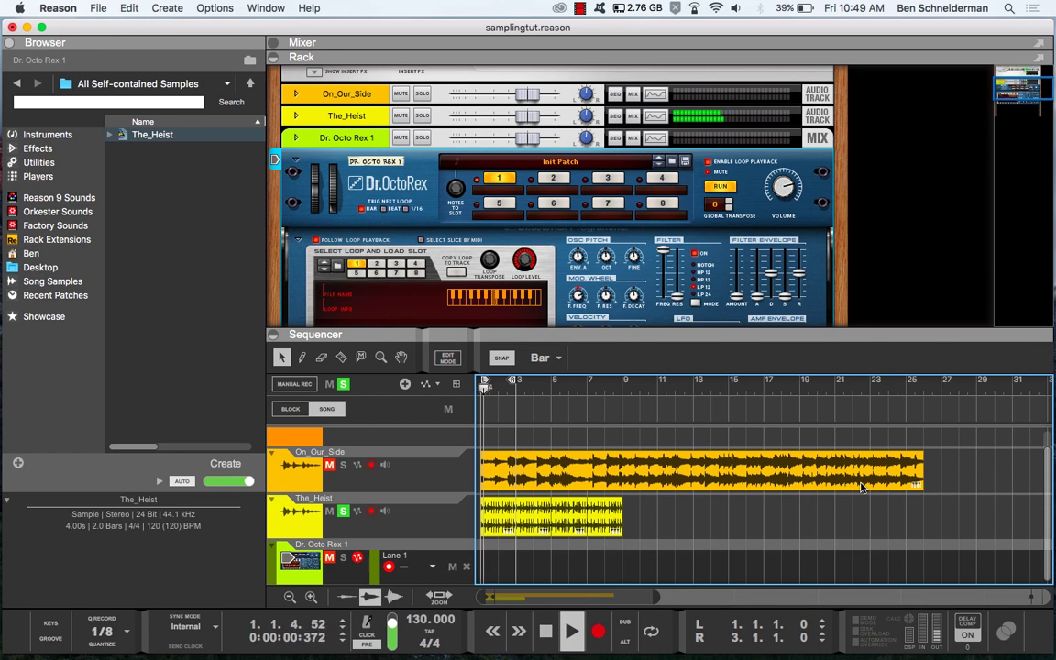
left_click(343, 511)
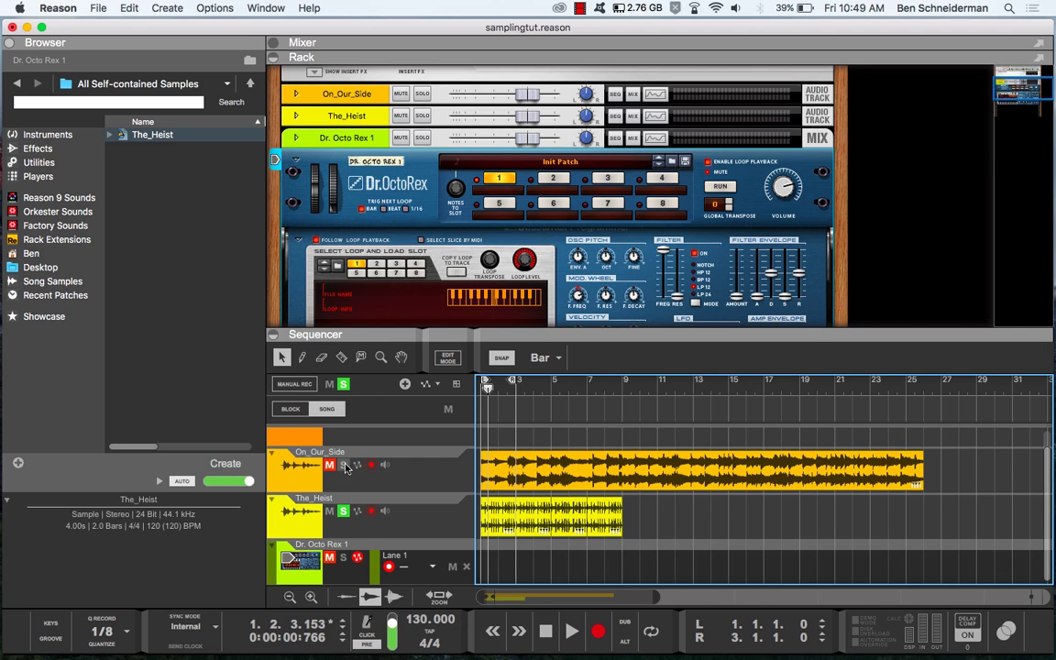
left_click(330, 465)
left_click(339, 466)
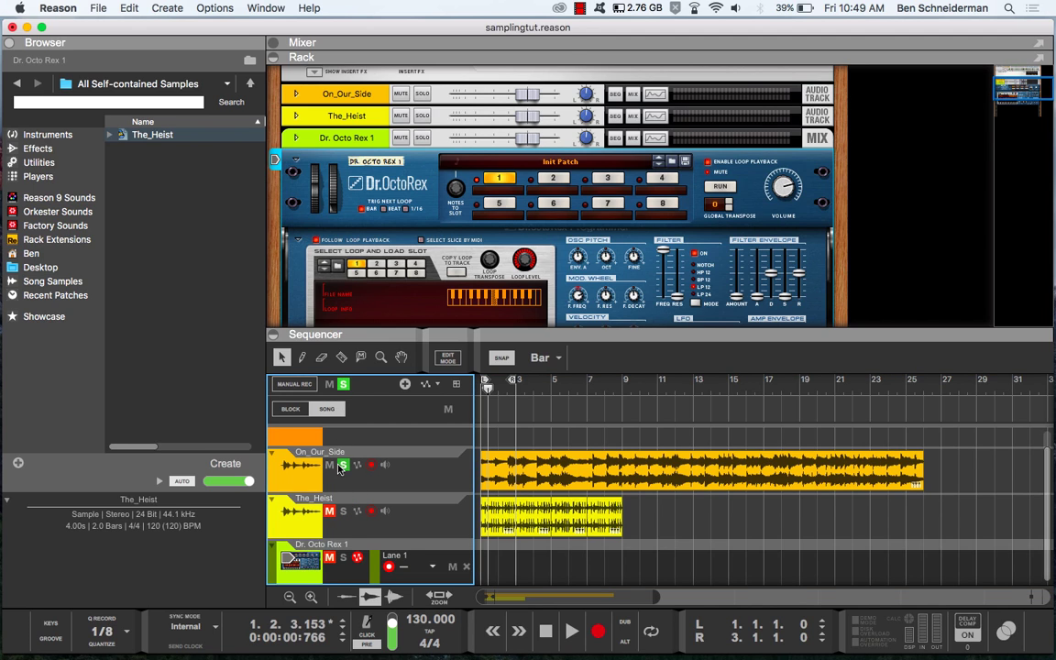
Listen to the soloed On_Our_Side track, pausing once near bar 4 and resuming playback.
key("space")
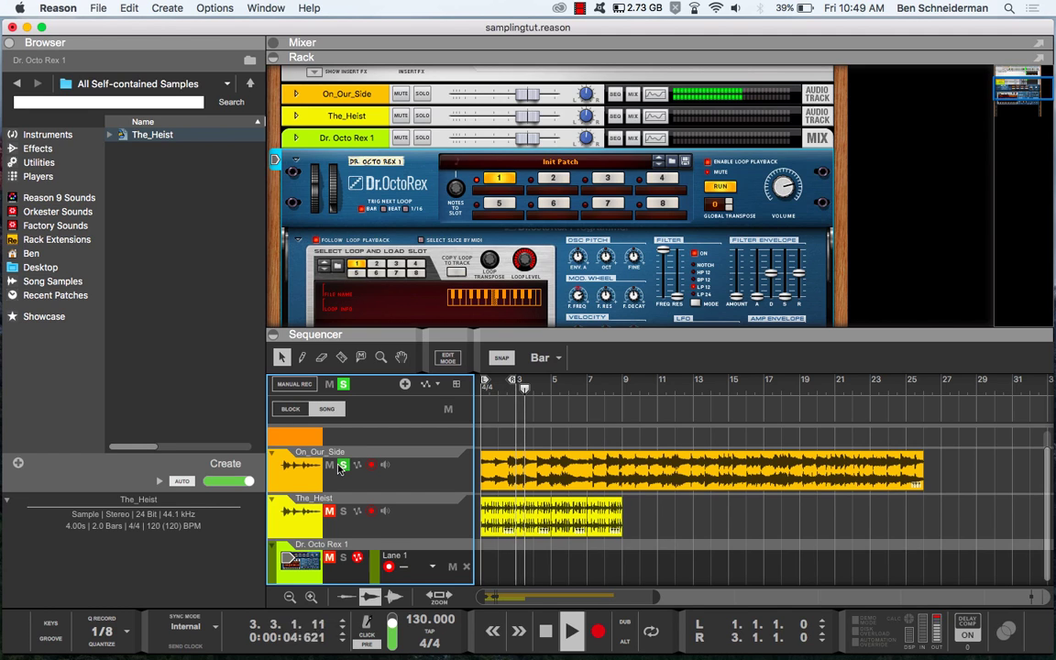
key("space")
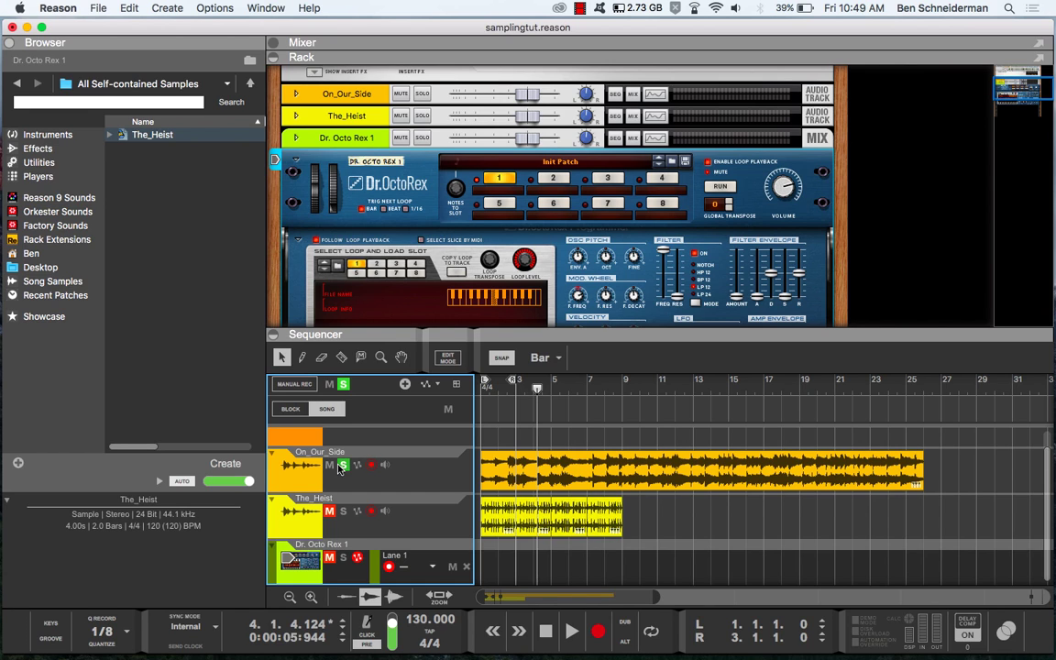
key("space")
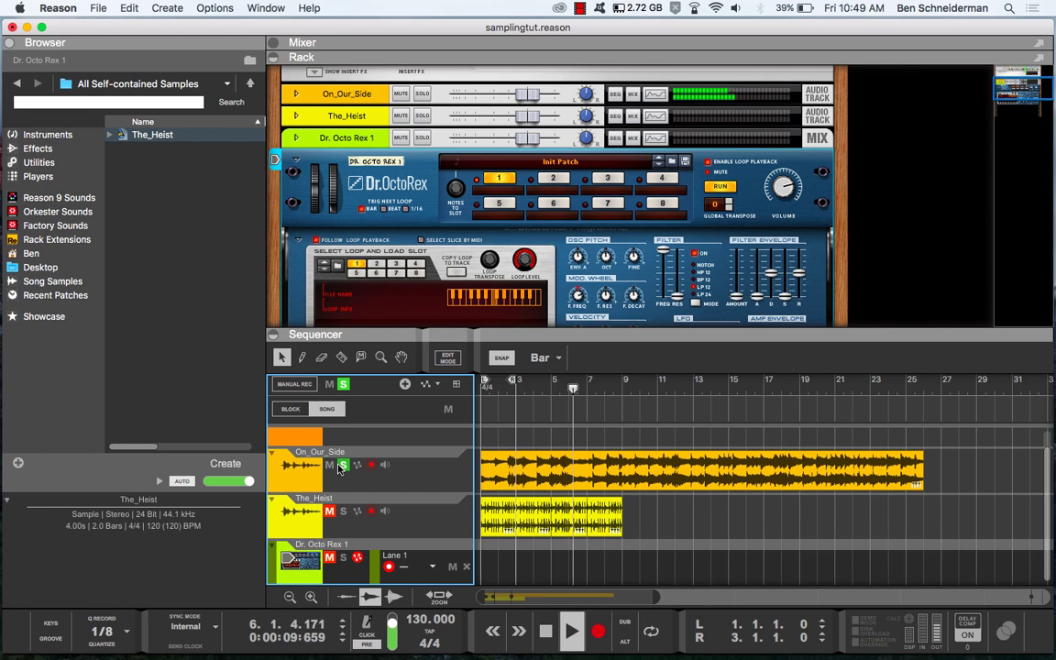
Cut the On_Our_Side clip at bar 7 with the Razor tool and delete everything after the cut.
left_click(341, 357)
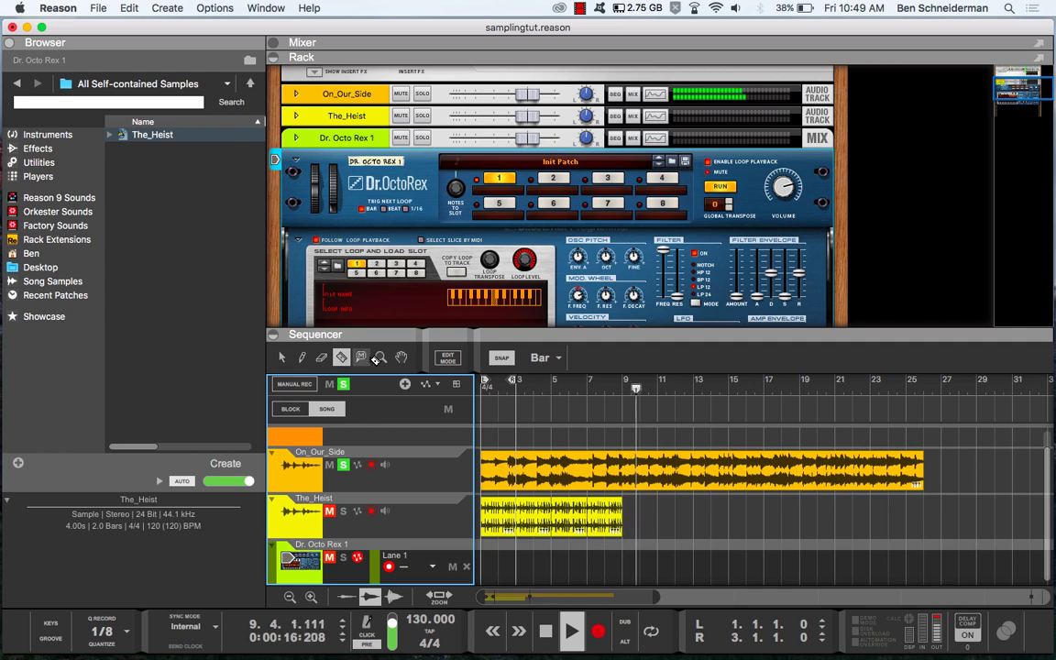
left_click(591, 469)
key("q")
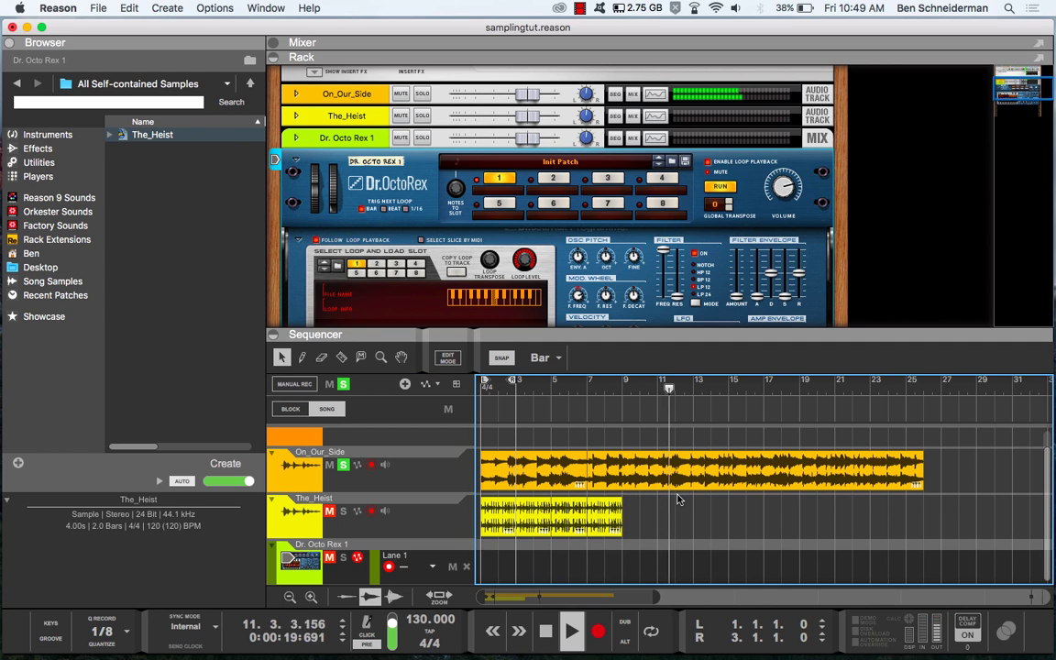
left_click(679, 479)
key("Delete")
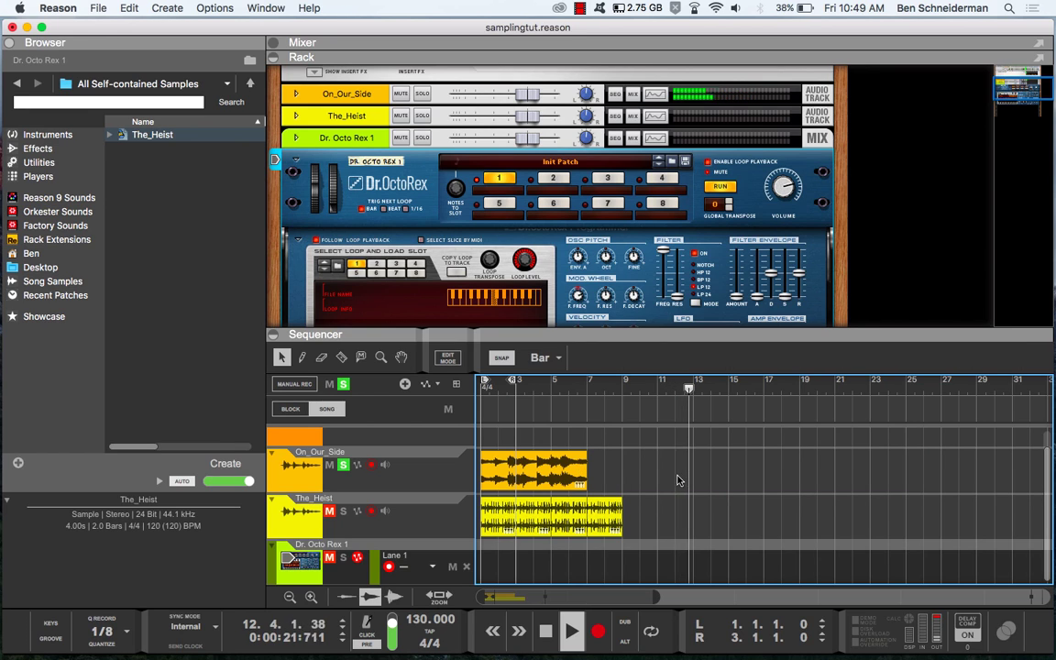
Stop playback, trim the start of the On_Our_Side clip to 1.1.1.196, and move the clip back to 1.1.1.0.
key("space")
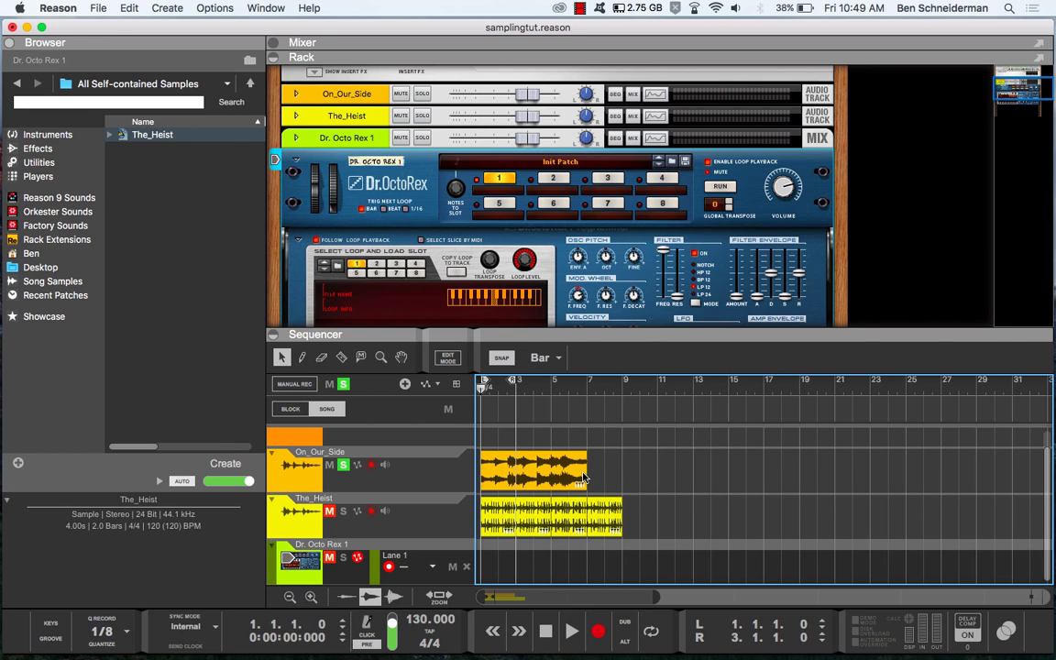
left_click(583, 475)
scroll(583, 476, "up", 6)
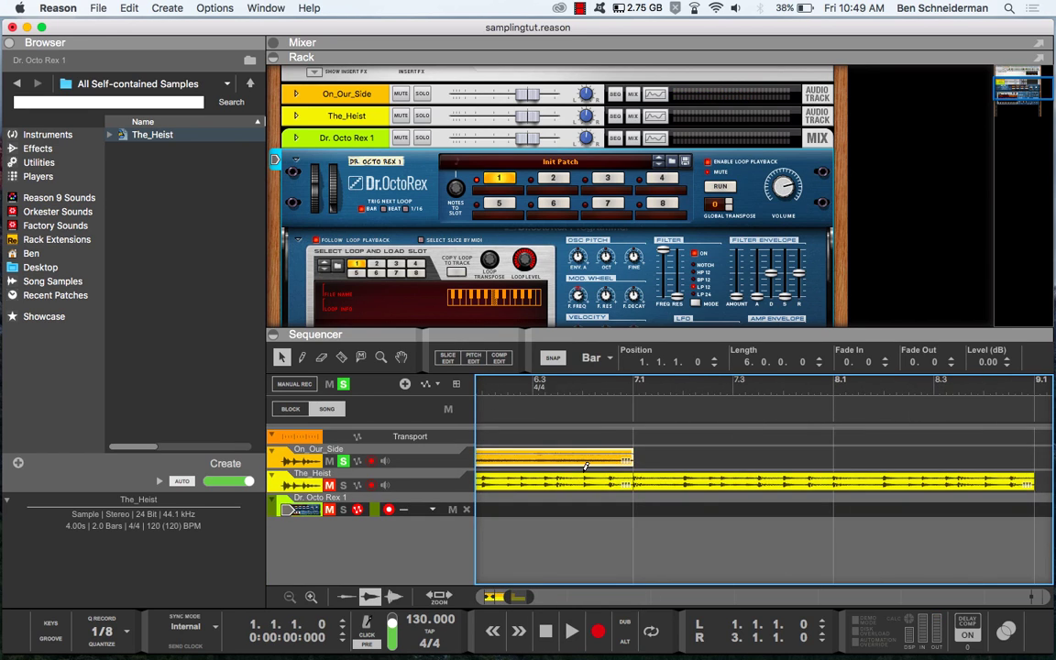
scroll(583, 476, "up", 3)
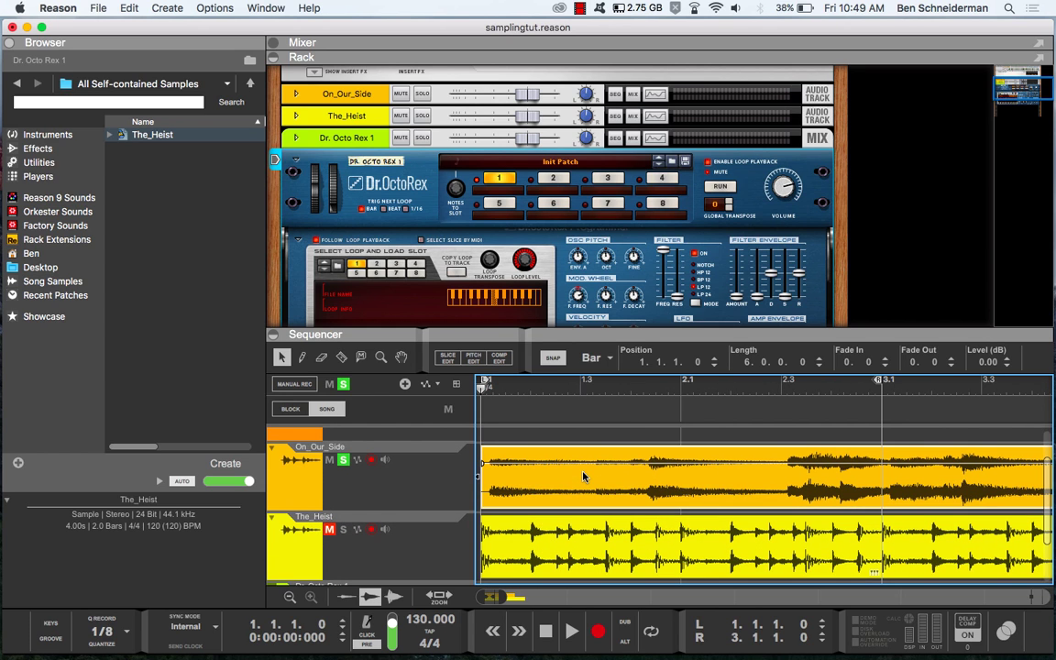
left_click_drag(478, 483, 491, 477)
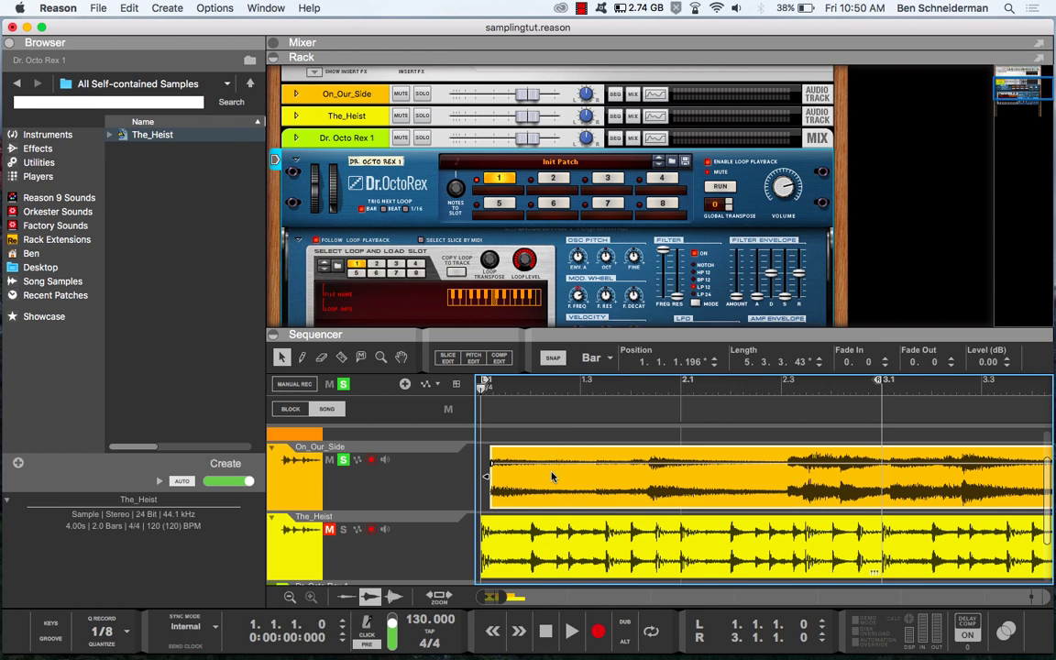
left_click_drag(541, 482, 532, 482)
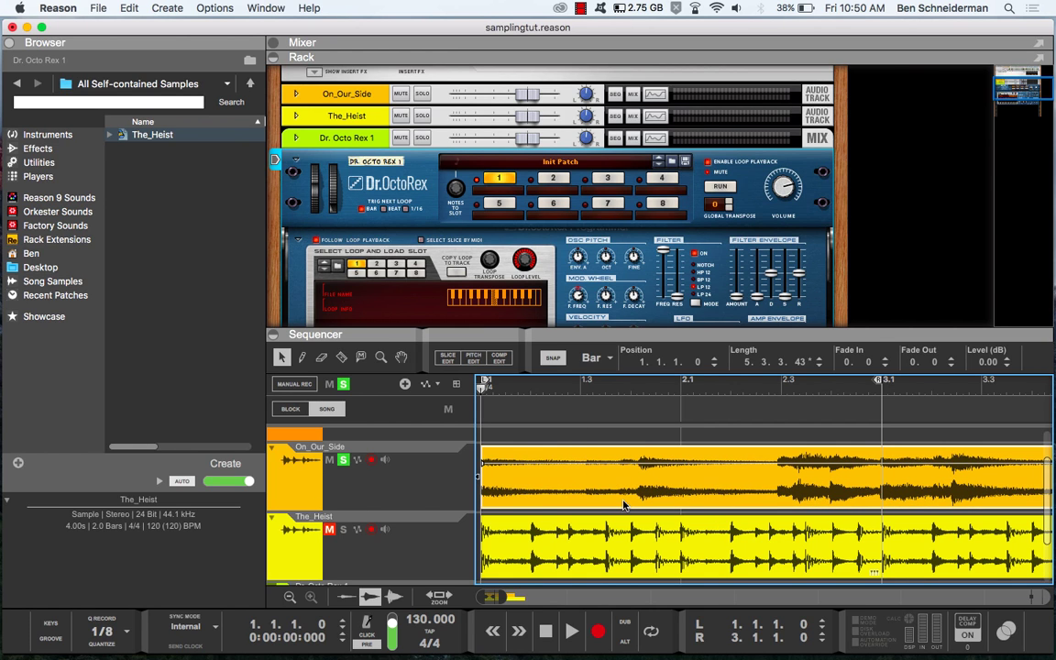
Trim the end of the On_Our_Side clip to a length of about 5.1.3.89 and play it back.
scroll(626, 496, "down", 5)
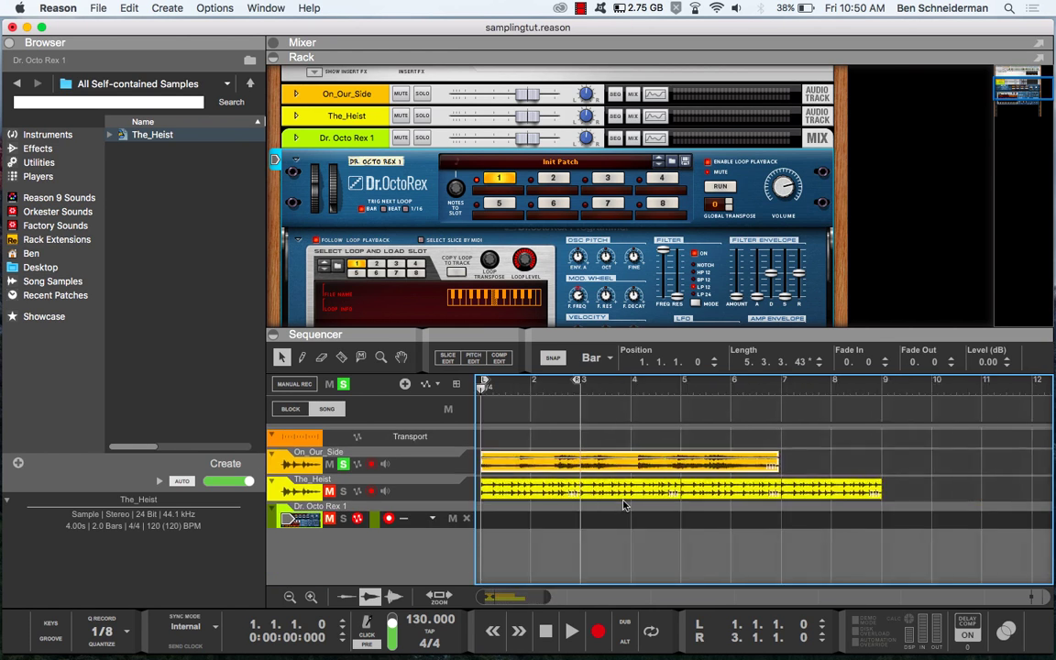
scroll(563, 453, "up", 1)
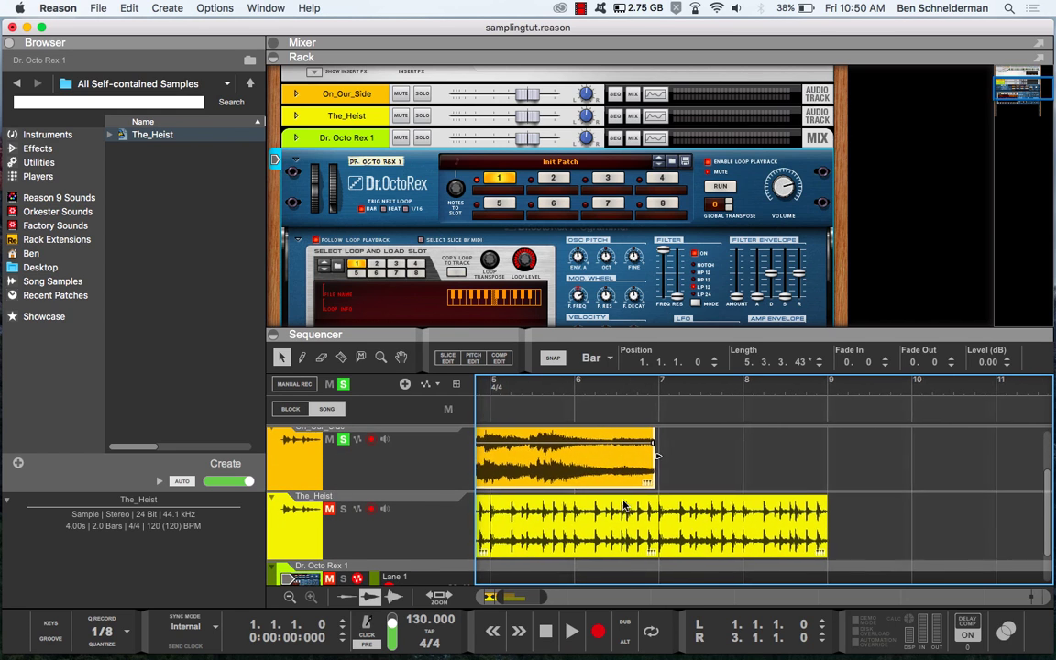
left_click_drag(662, 453, 620, 456)
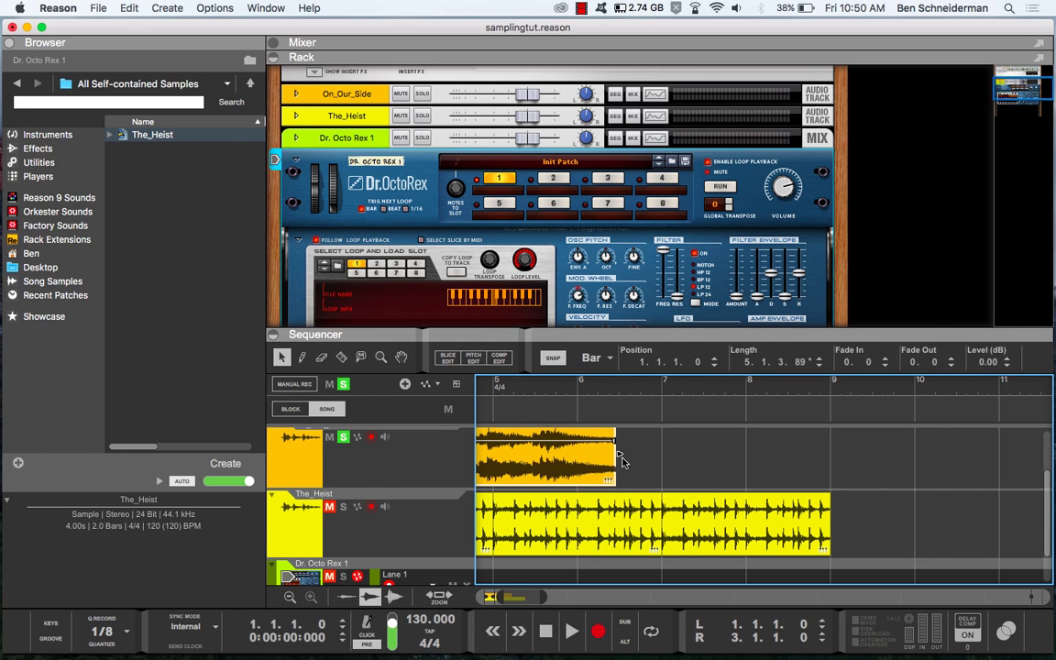
scroll(621, 458, "left", 5)
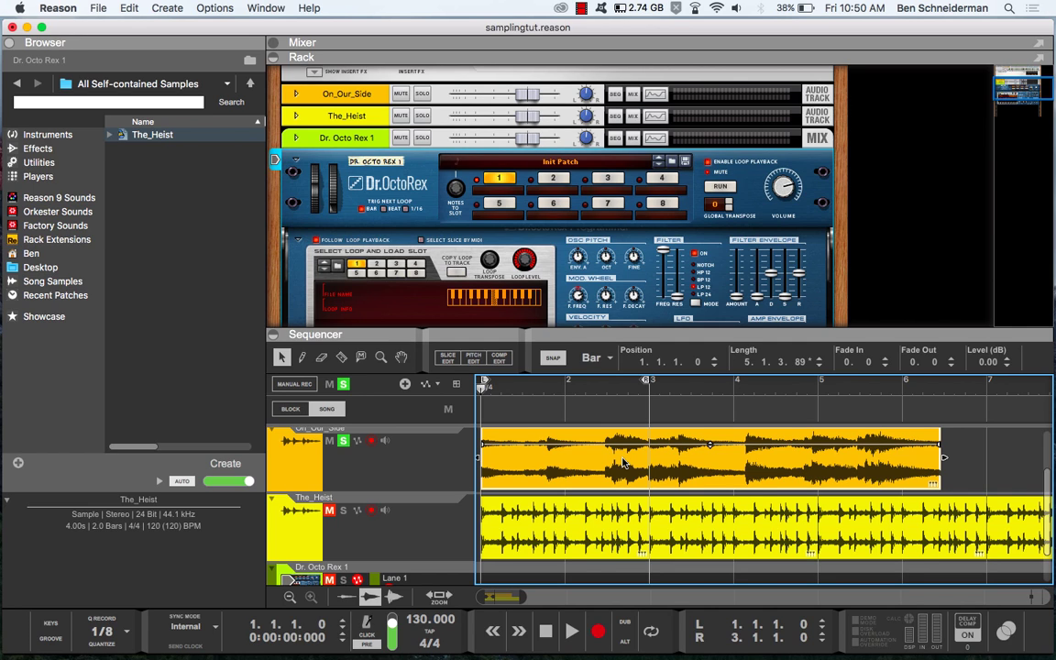
key("space")
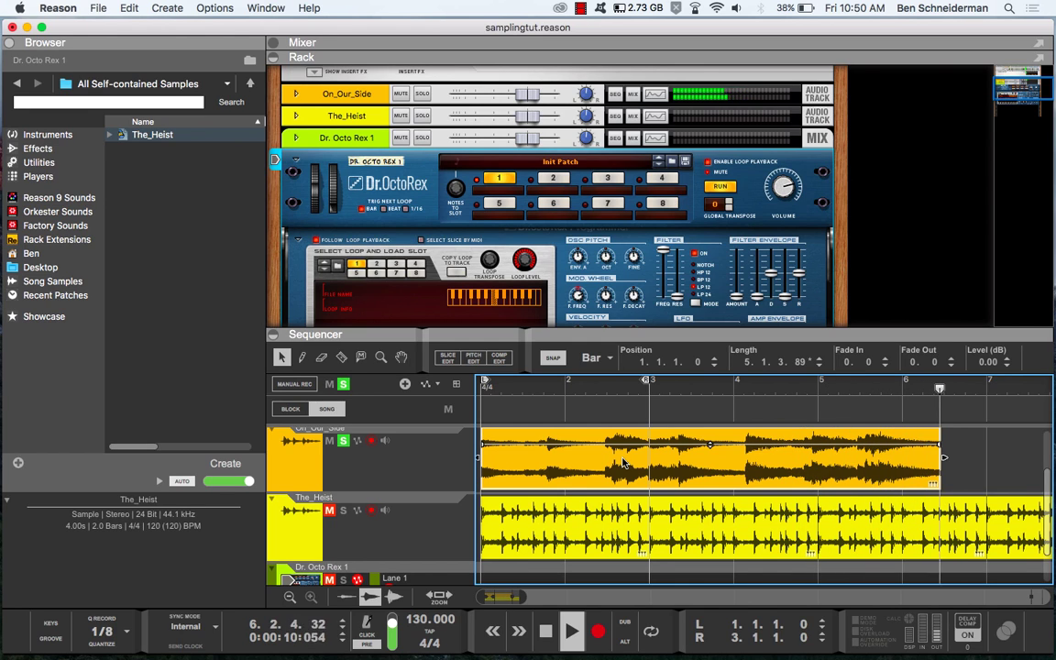
Open the On_Our_Side clip for slice editing, add a slice marker at its start with Bar snap, and return the snap to 1/16.
double_click(536, 472)
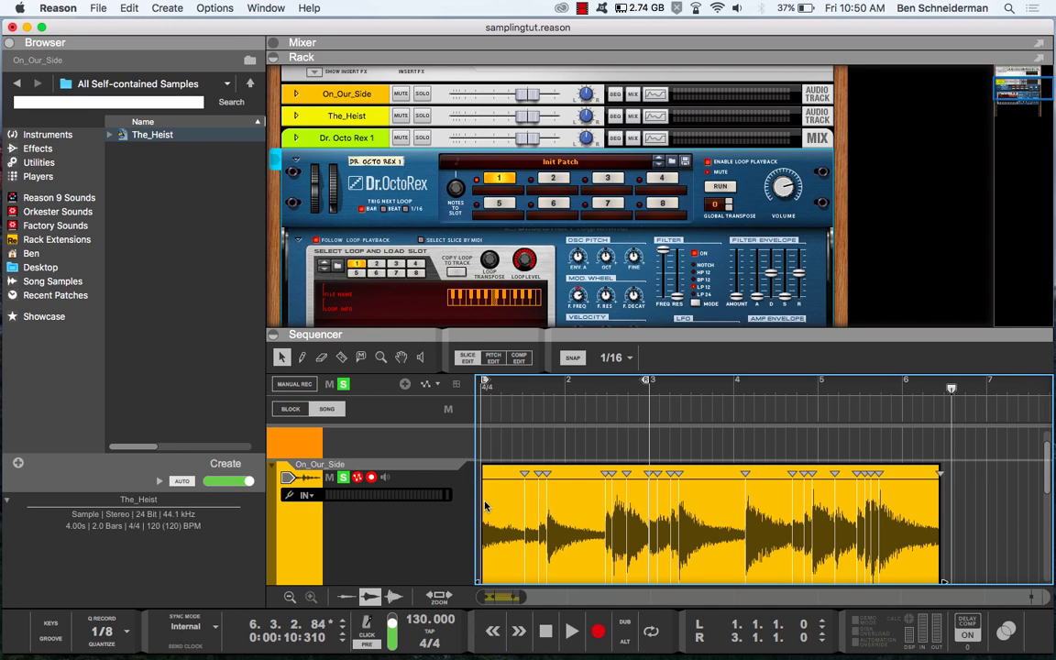
key("w")
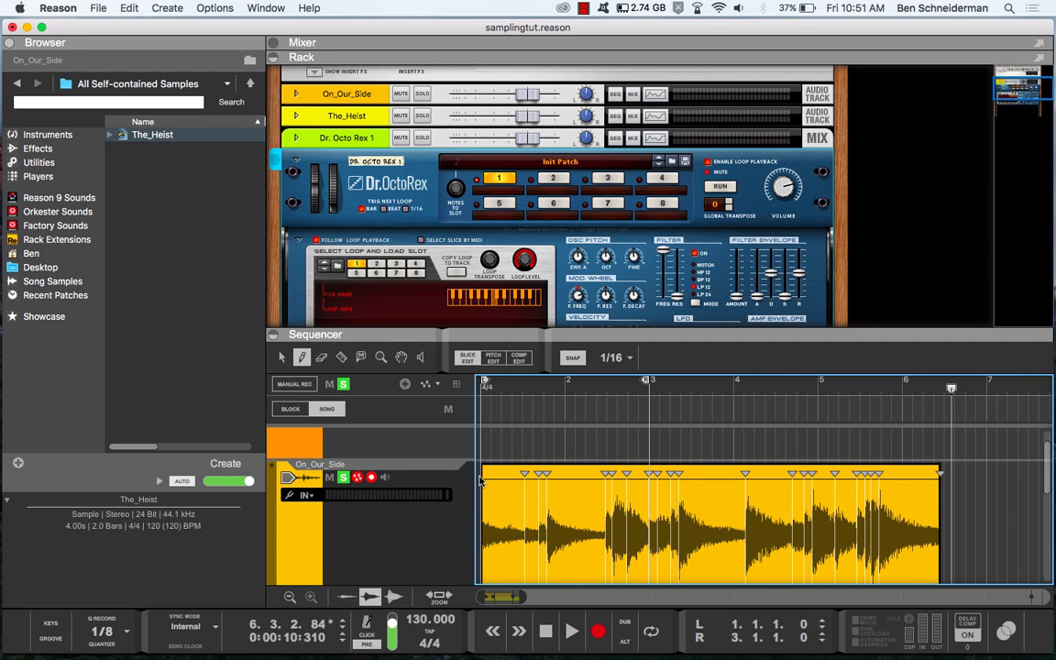
left_click(613, 358)
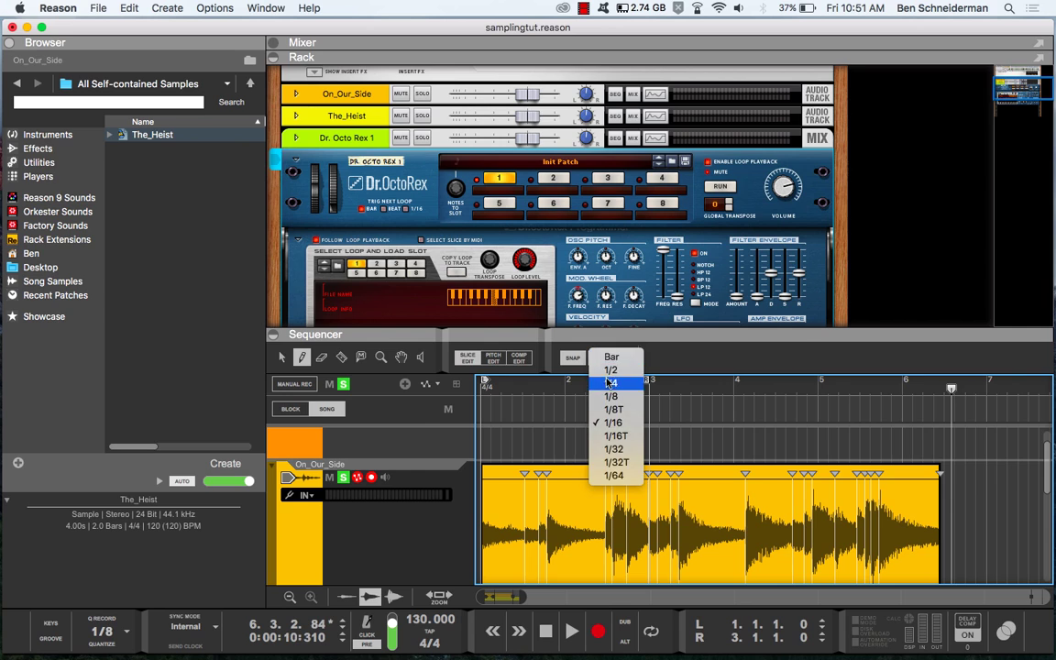
left_click(612, 358)
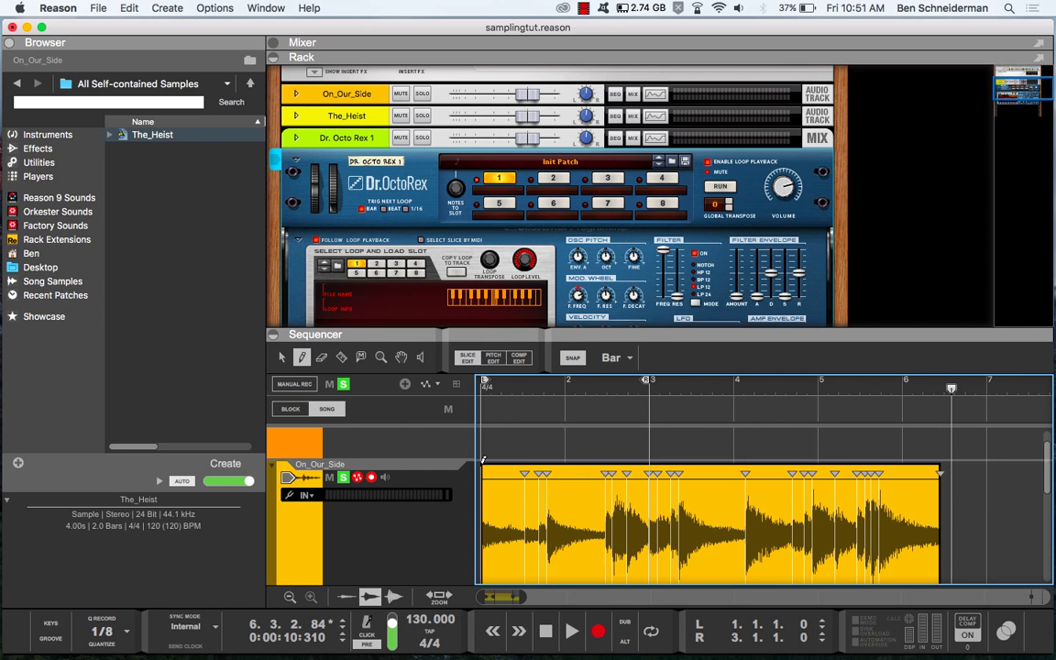
left_click(612, 357)
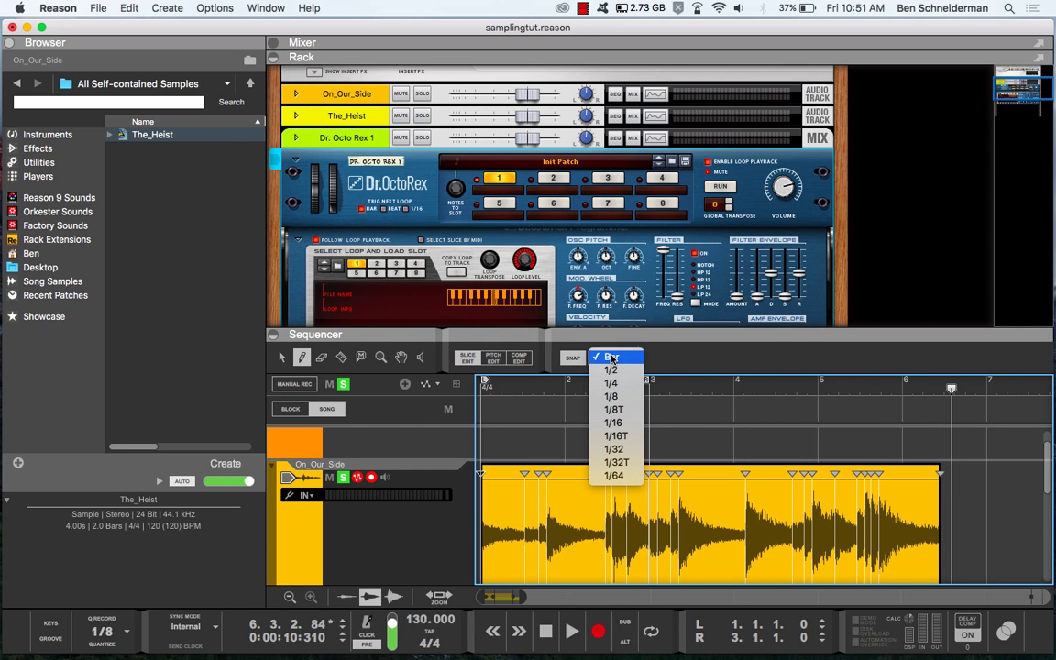
left_click(620, 423)
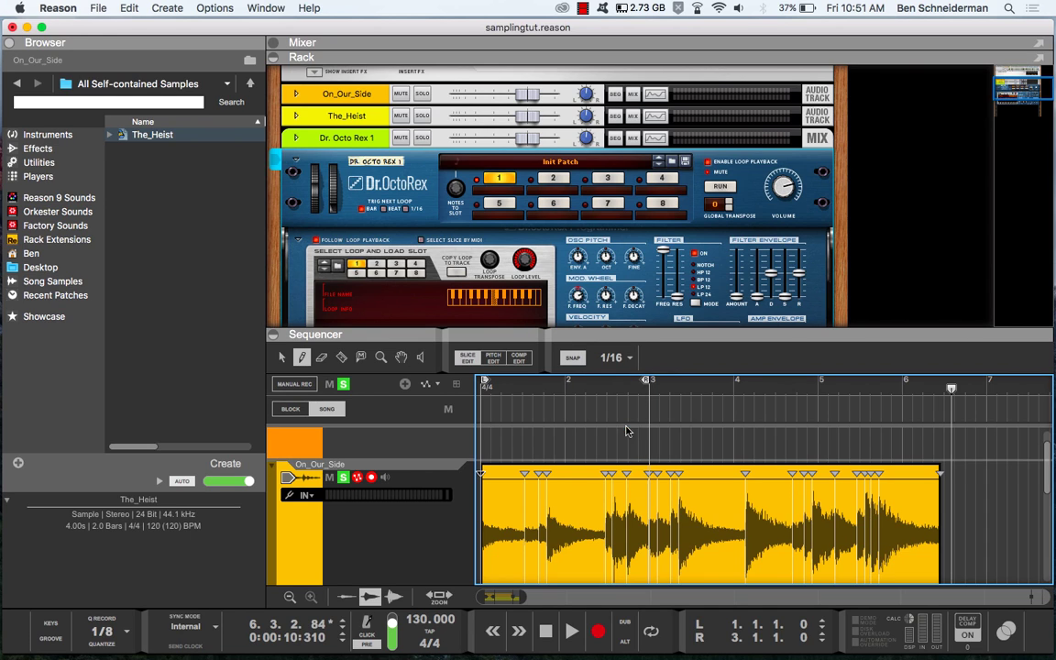
Listen to the On_Our_Side slices from the song start, from just before bar 3, and from the middle of bar 2.
key("Return")
key("space")
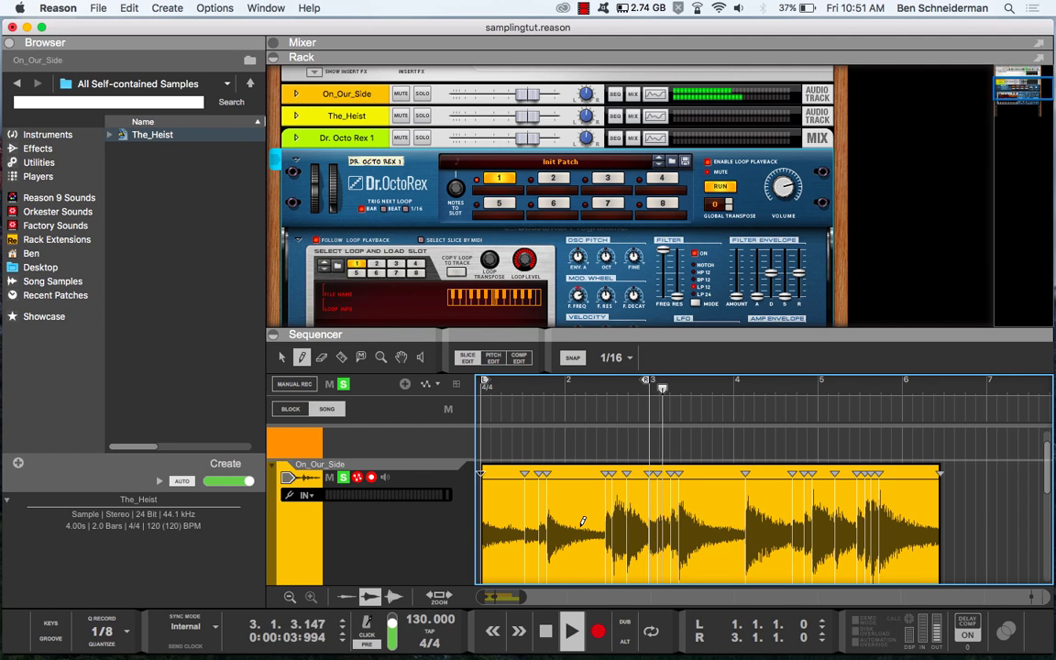
key("space")
left_click(645, 389)
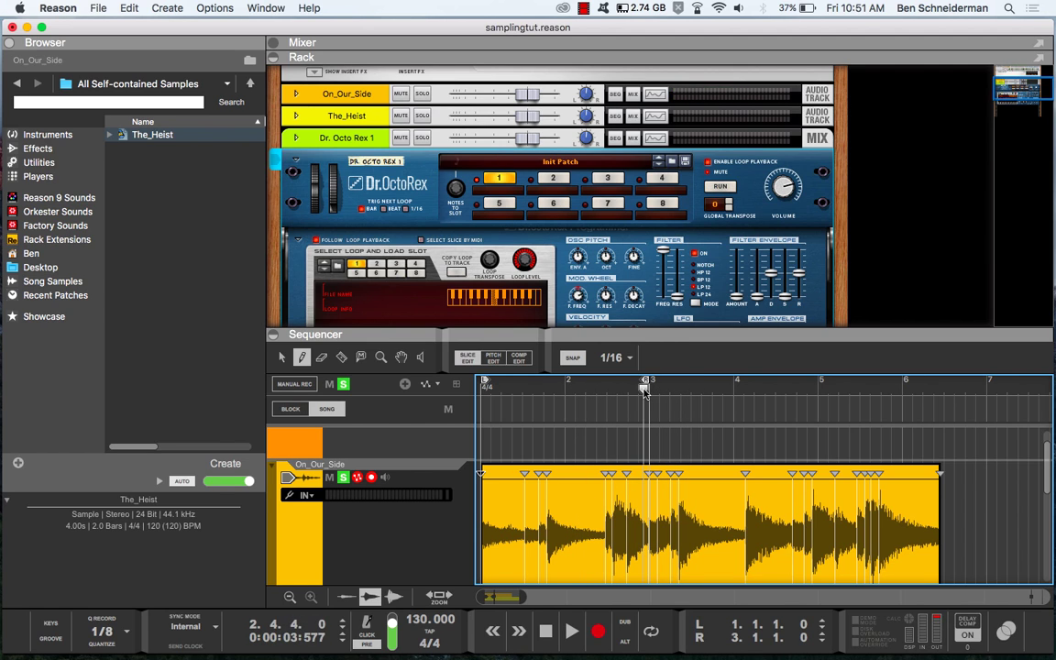
key("space")
left_click(644, 390)
key("space")
left_click(607, 390)
key("space")
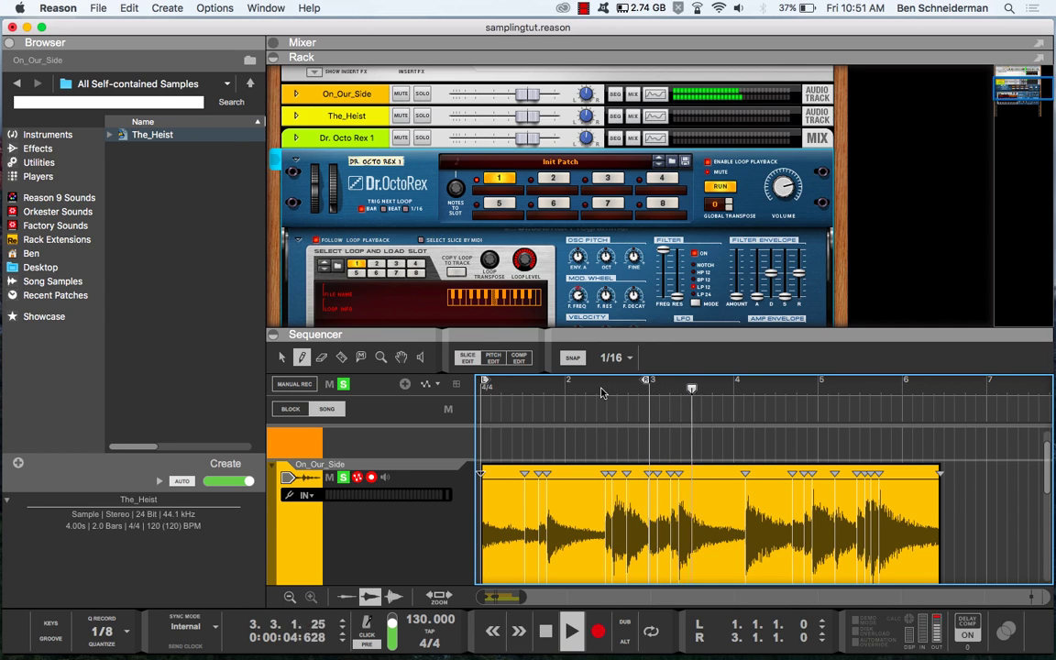
key("space")
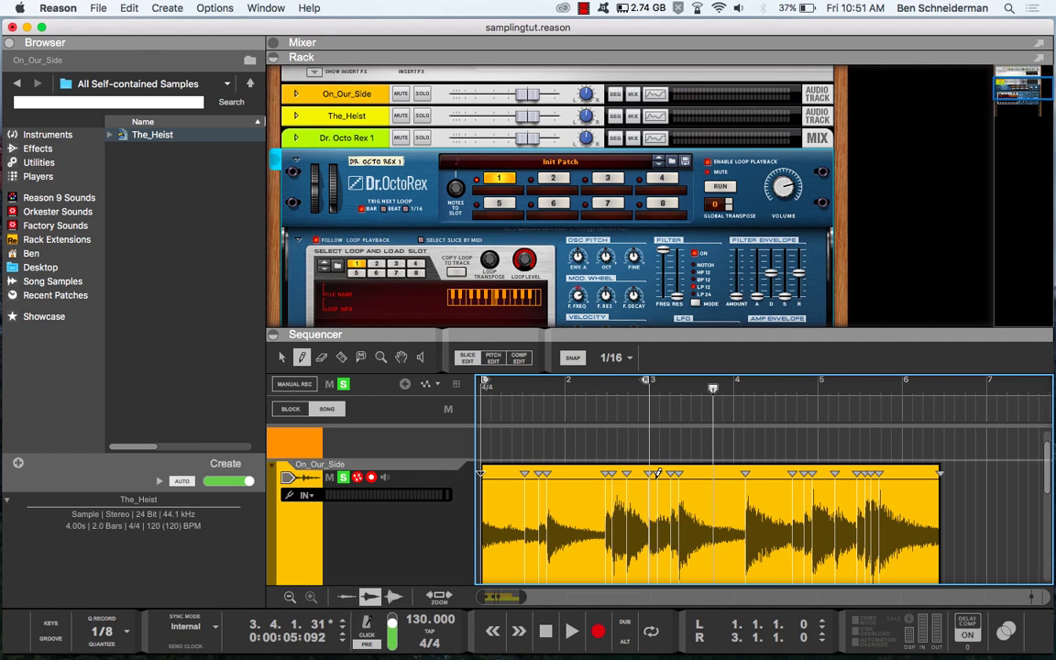
Delete the extra slice marker just after bar 3 and play On_Our_Side past the clip's end.
key("q")
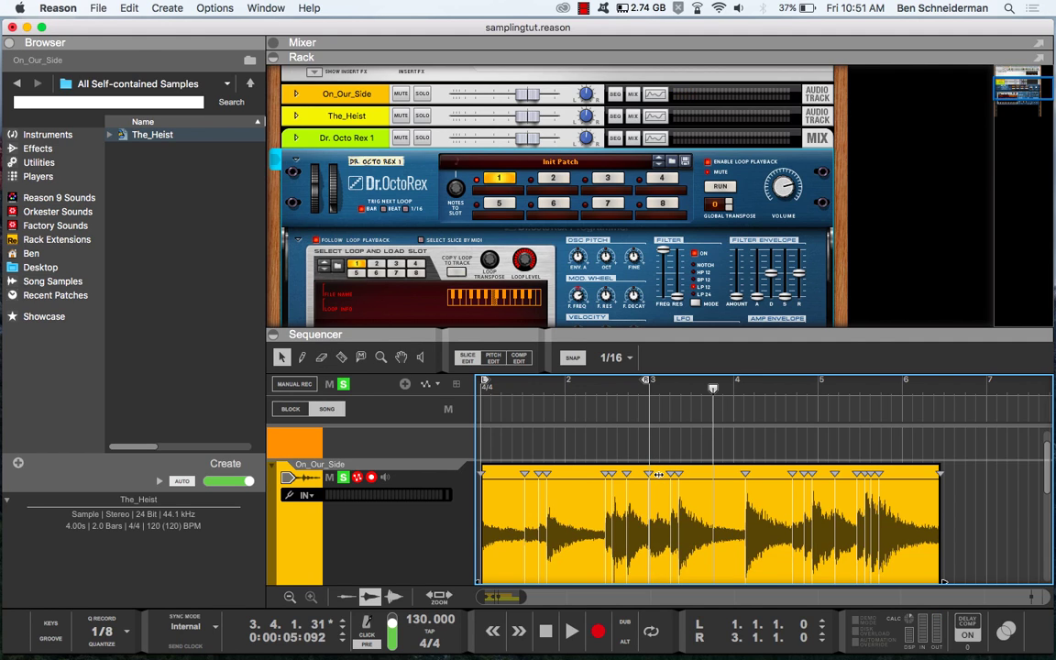
key("space")
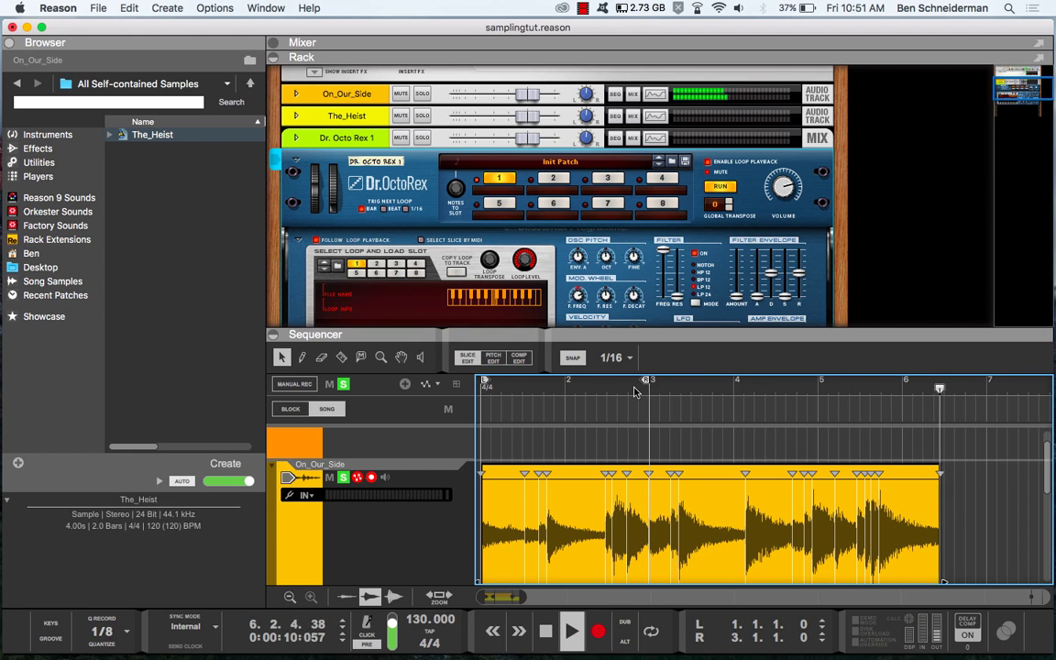
key("space")
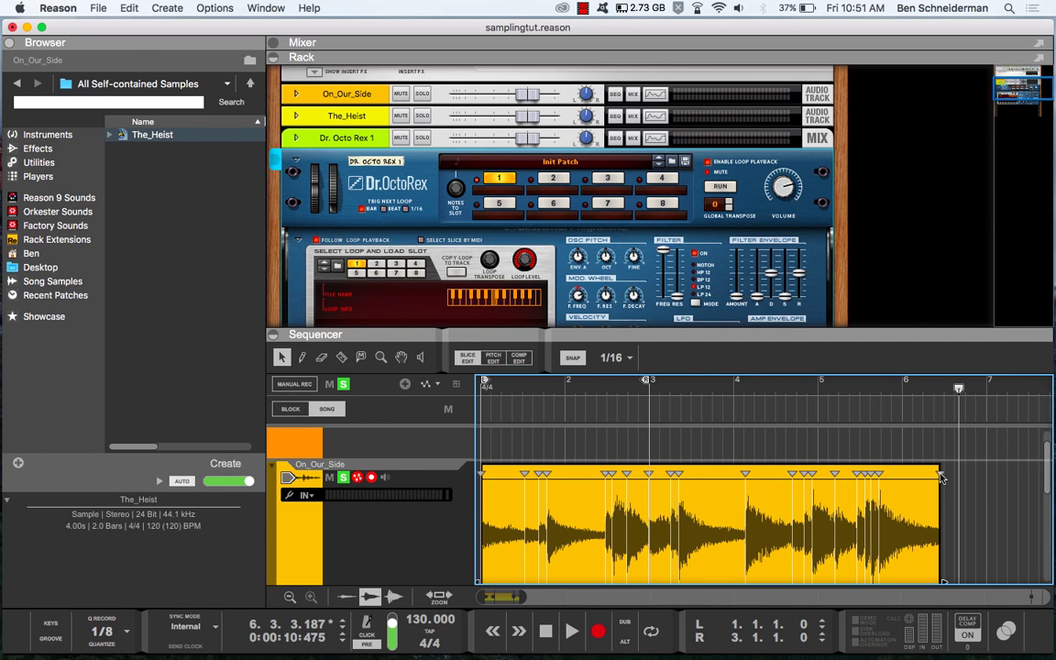
Bounce the sliced On_Our_Side clip to a REX loop.
right_click(887, 503)
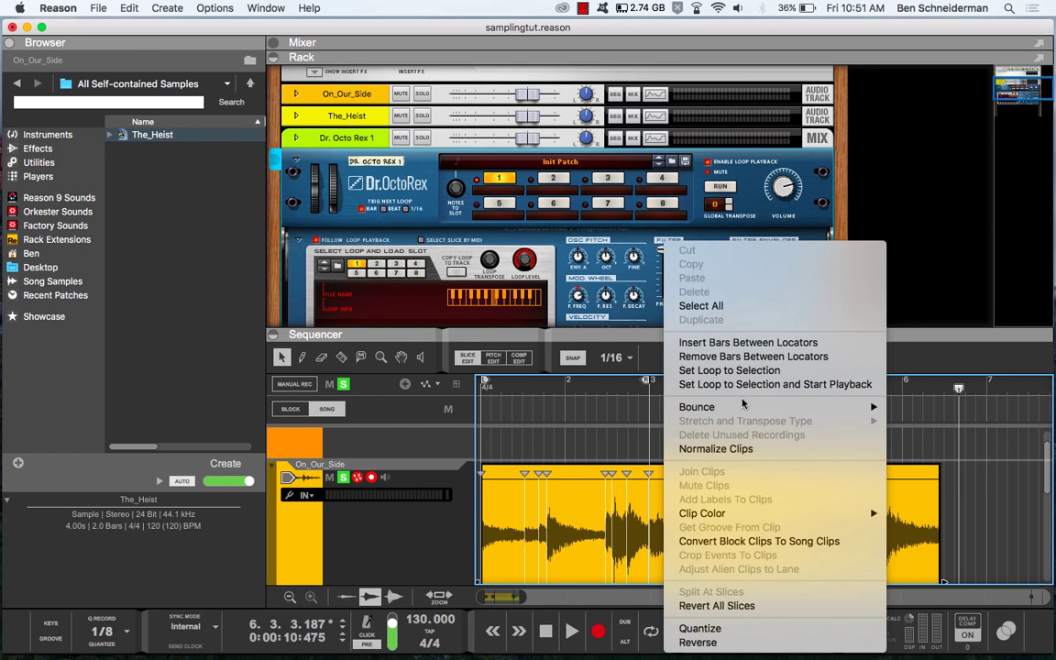
mouse_move(747, 407)
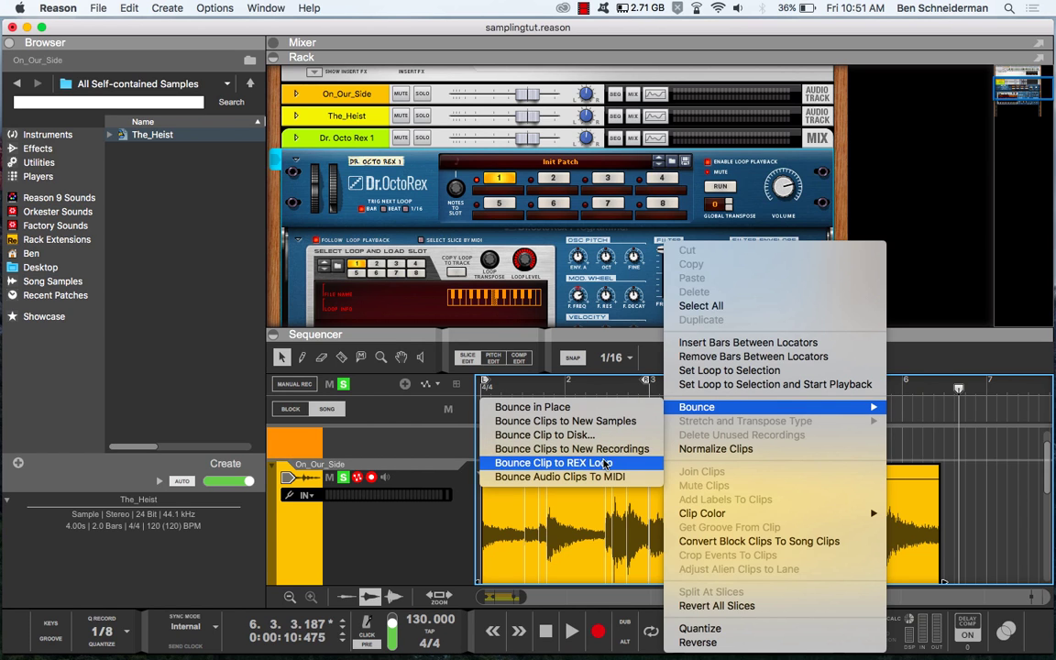
left_click(605, 463)
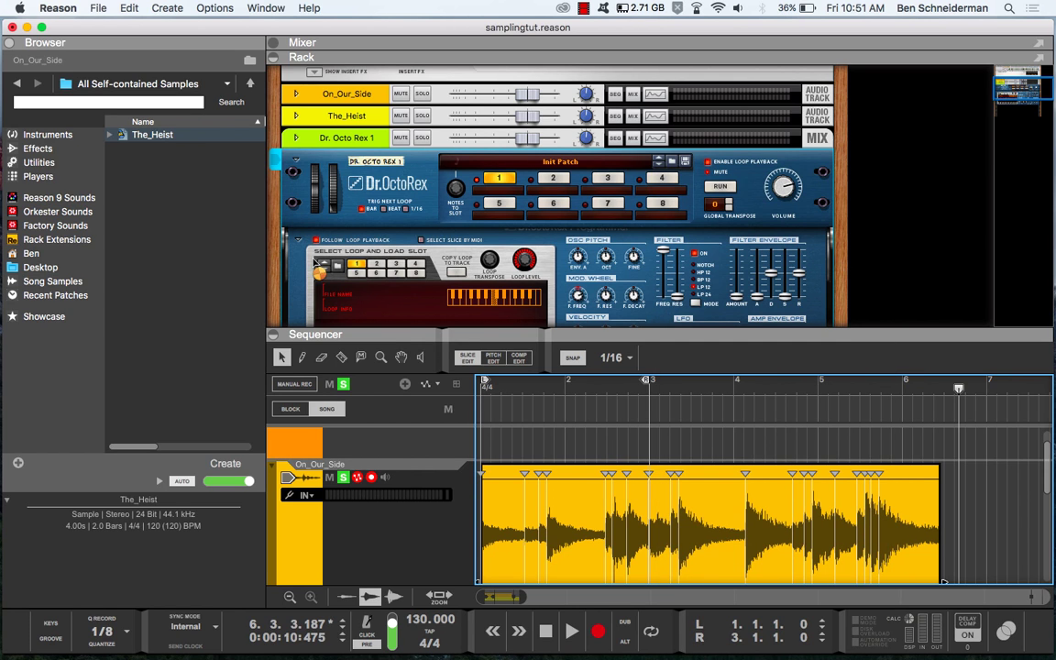
Look through the slices of the bounced On_Our_Side loop and load the loop into slot 1 of Dr. Octo Rex 1.
left_click(319, 265)
left_click(157, 135)
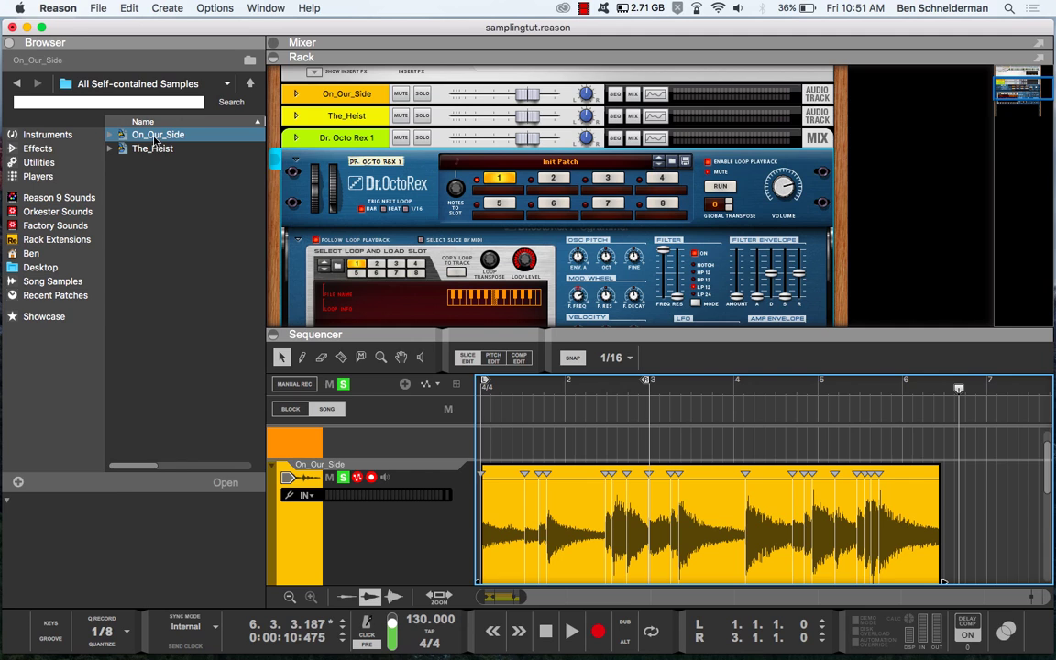
left_click(110, 136)
left_click(110, 136)
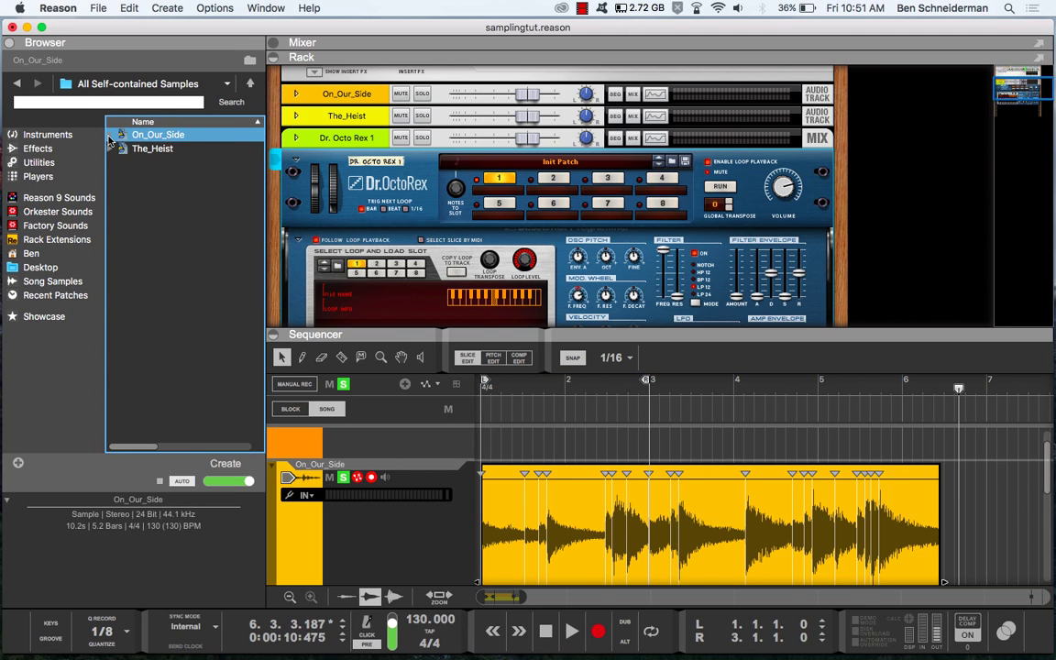
left_click(110, 137)
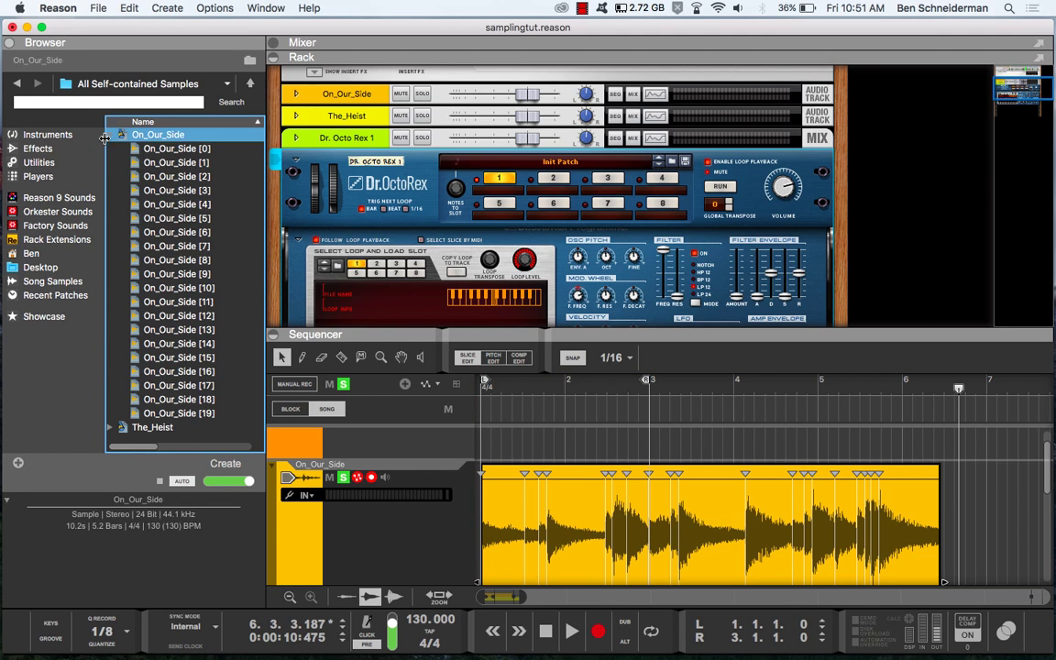
left_click(110, 136)
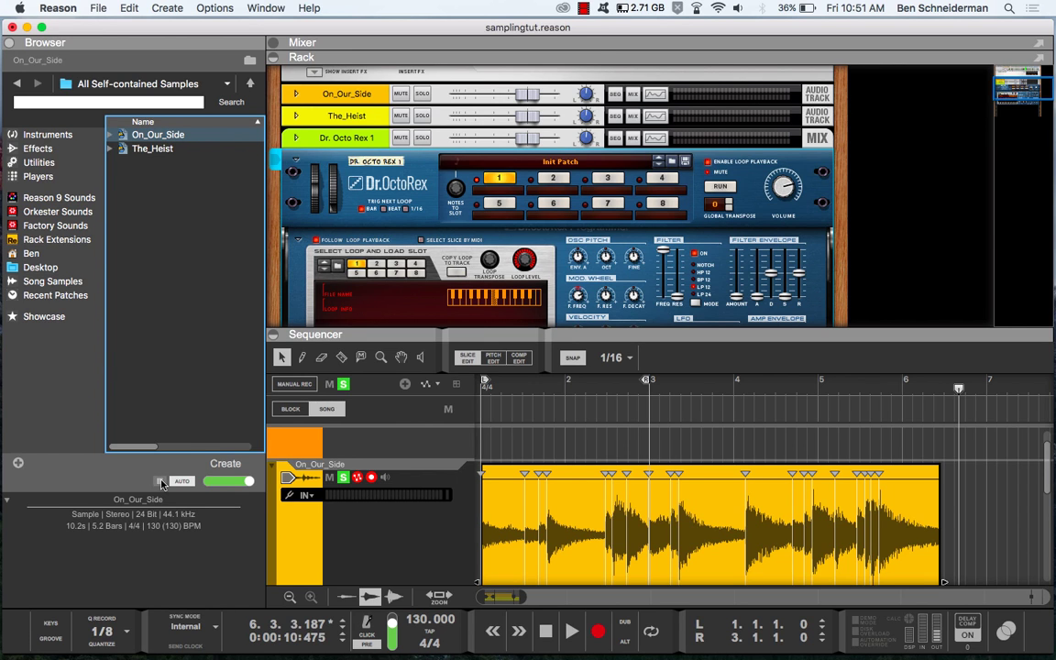
left_click_drag(156, 135, 513, 186)
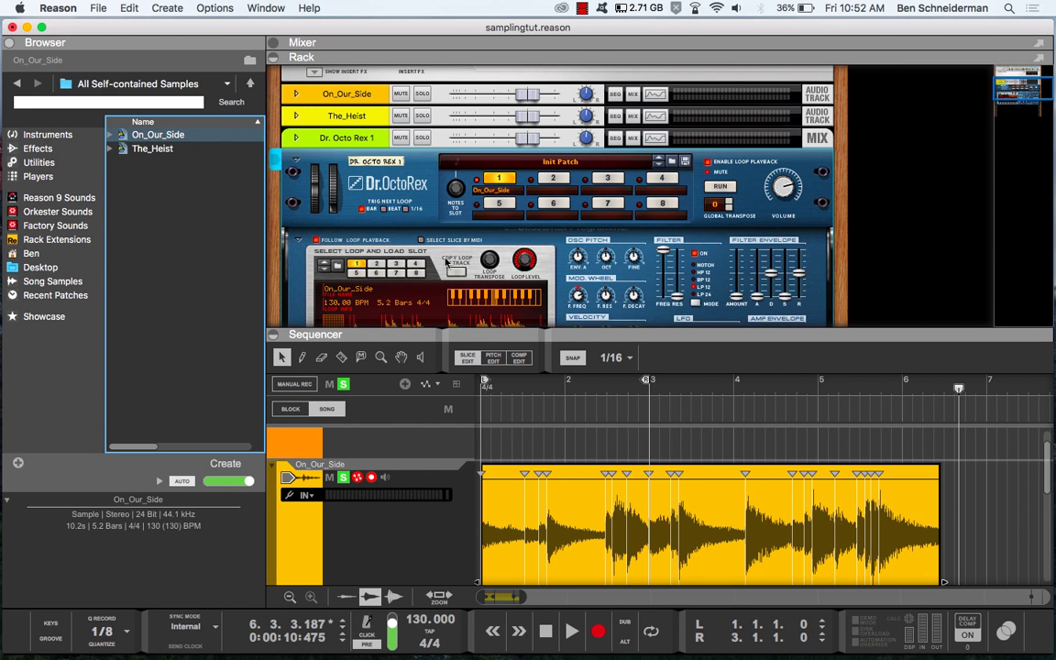
Enable slice selection by MIDI in Dr. Octo Rex 1 and open the on-screen piano keys.
scroll(445, 263, "down", 5)
left_click(421, 101)
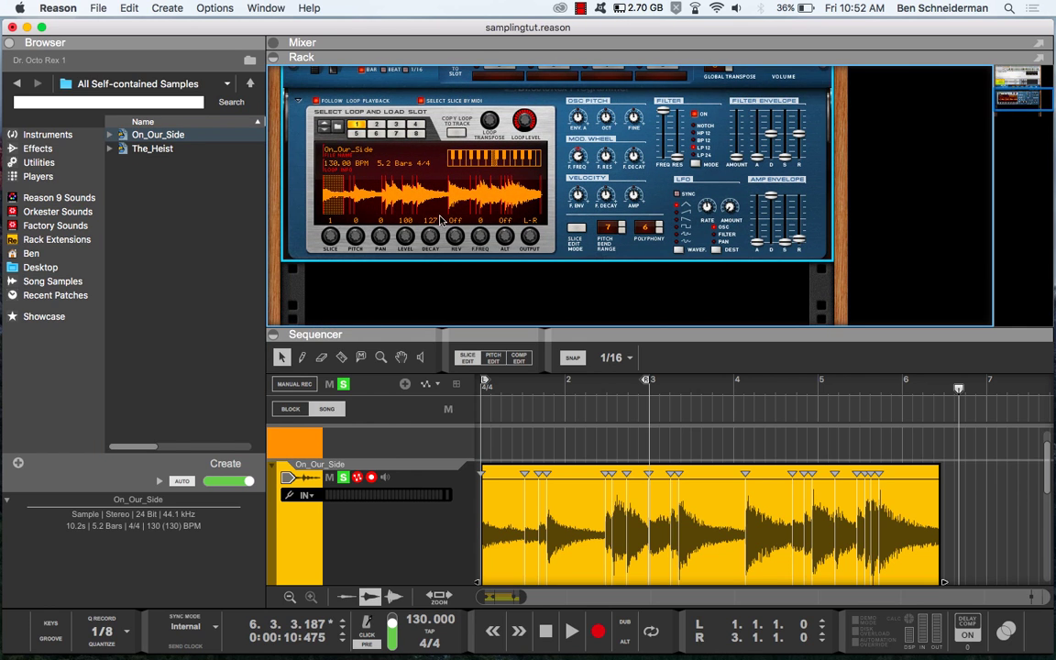
scroll(580, 165, "up", 3)
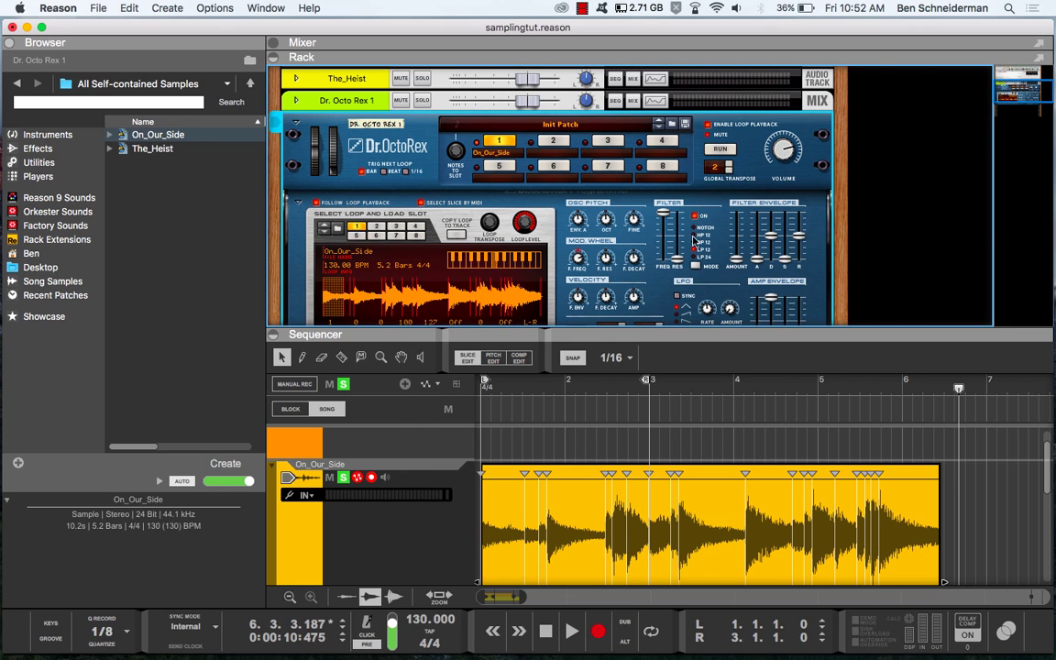
scroll(549, 266, "down", 3)
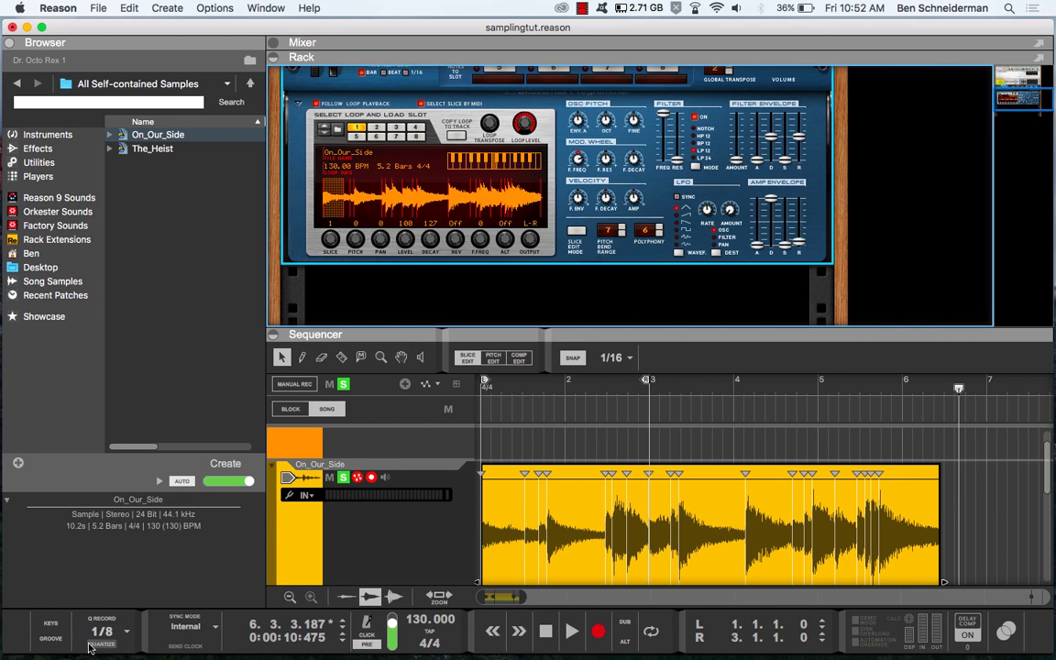
left_click(64, 628)
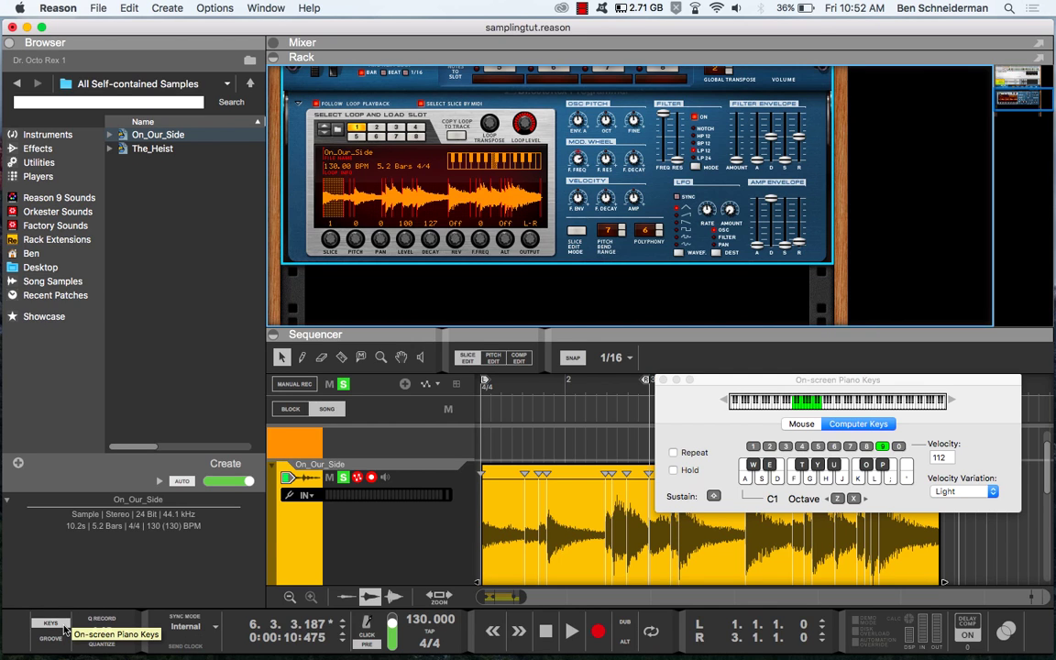
Select the Dr. Octo Rex 1 track in the sequencer so that it receives the keyboard input.
key("a")
scroll(390, 445, "down", 3)
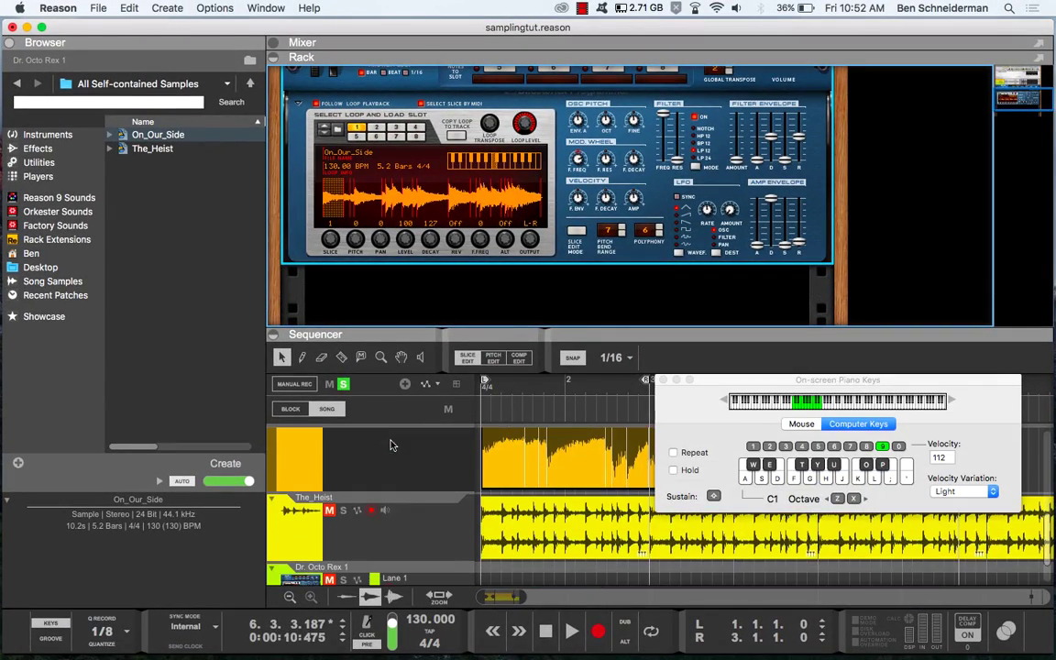
scroll(390, 445, "down", 2)
left_click(335, 524)
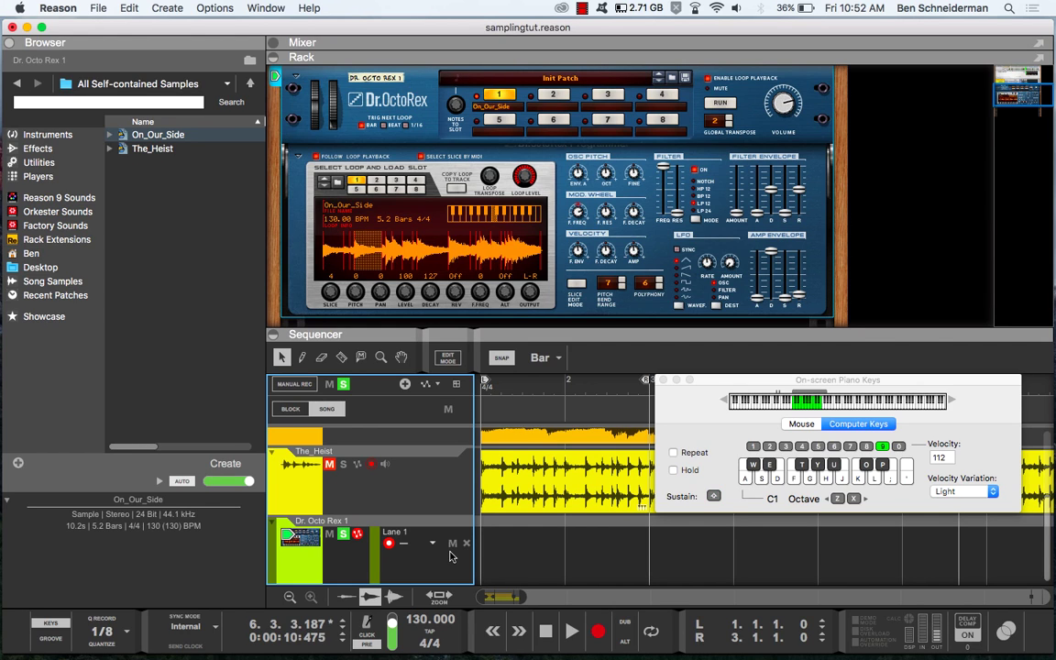
Audition slices 1, 5 and 10 of On_Our_Side in Dr. Octo Rex 1.
left_click(819, 308)
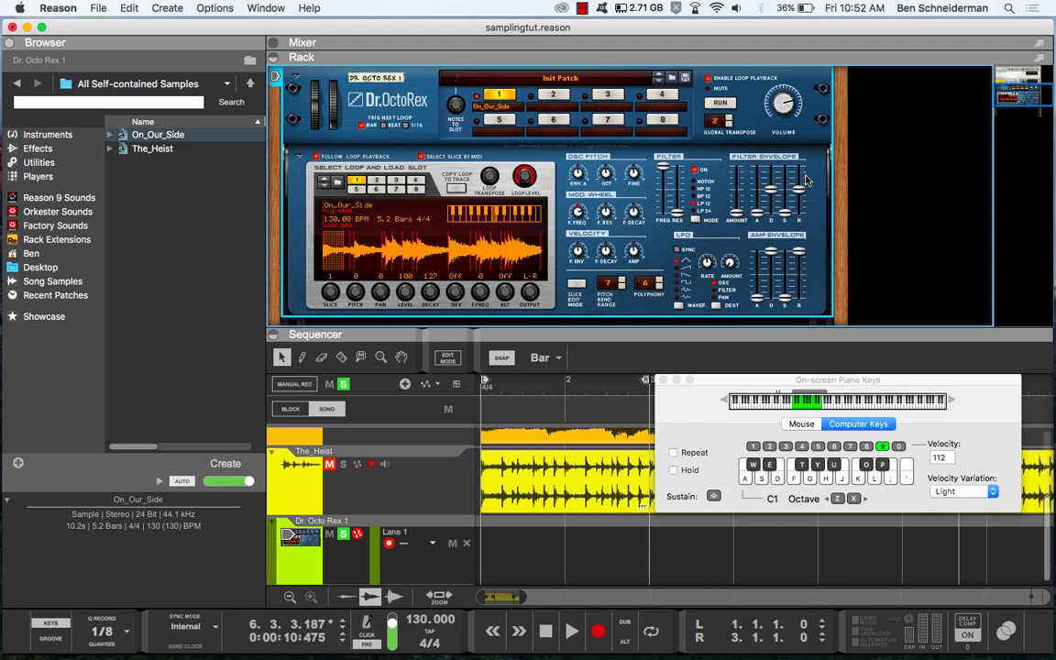
key("h")
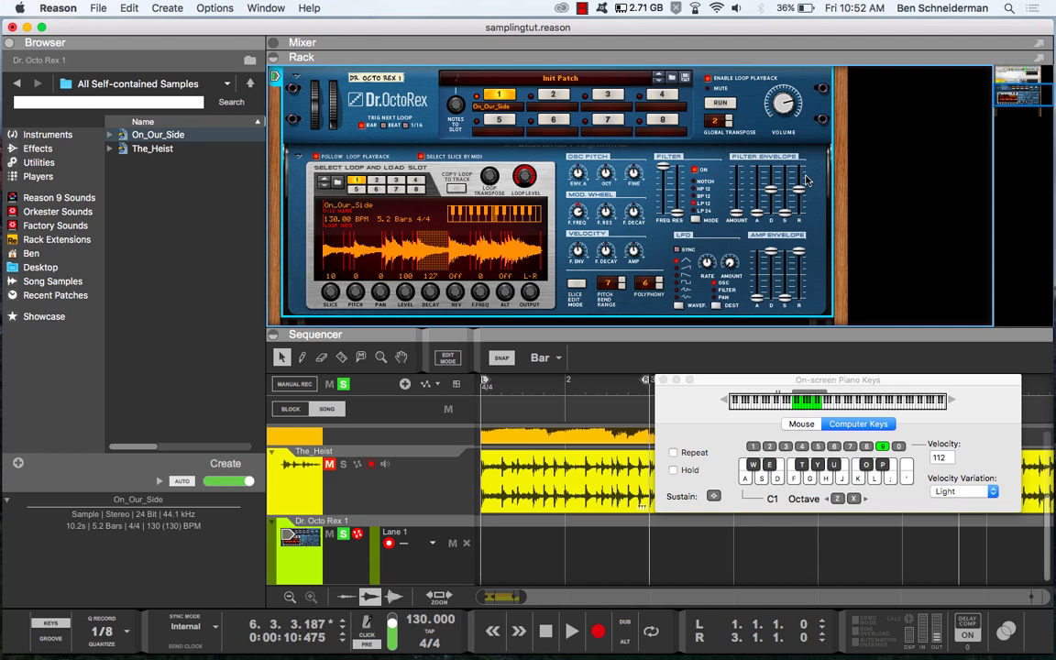
key("a")
key("h")
key("d")
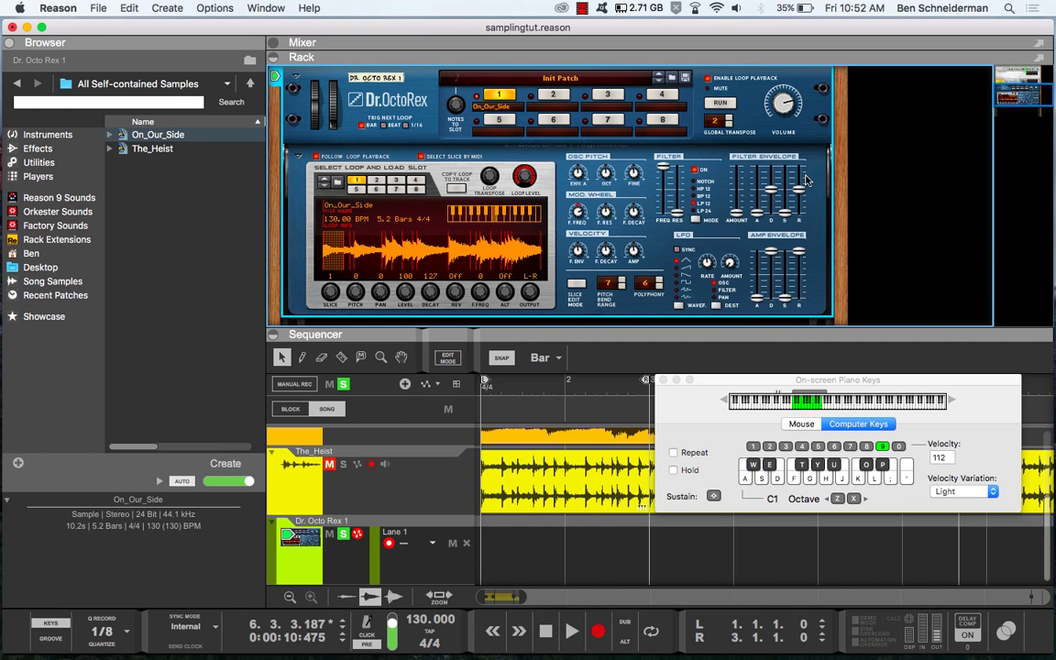
key("h")
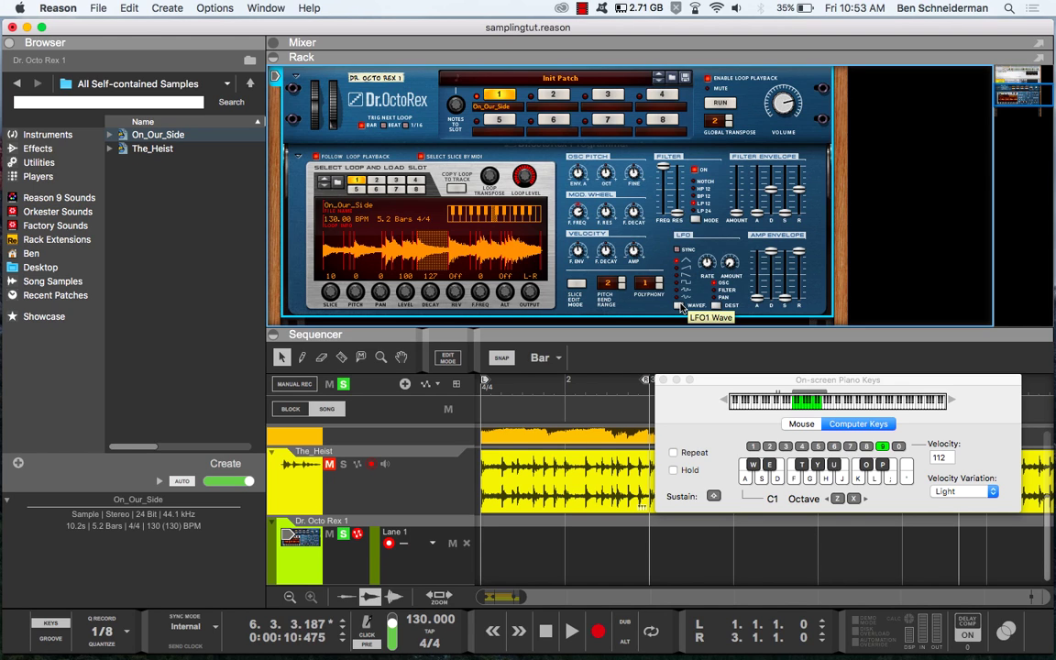
Audition slices 1, 2, 8 and 10 of On_Our_Side one after another, repeating slice 8.
key("a")
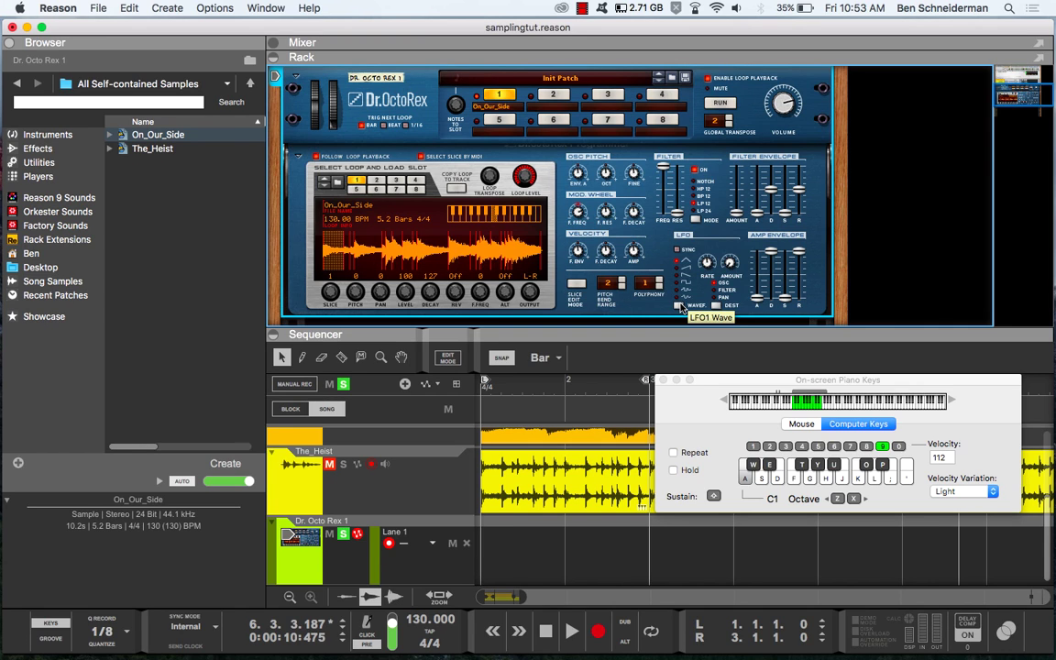
key("w")
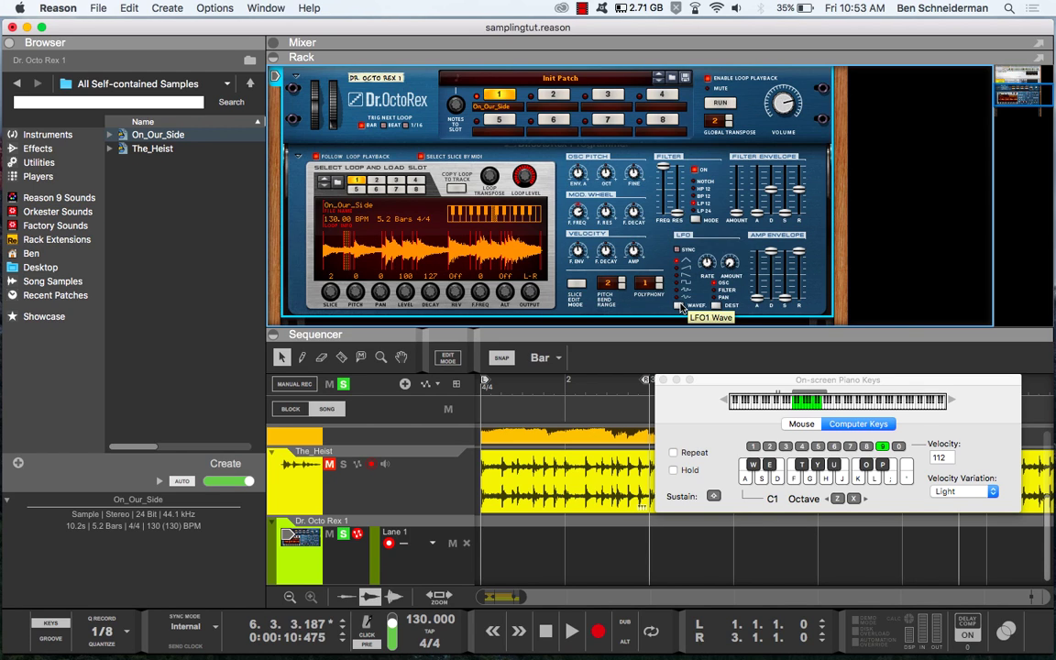
key("a")
key("g")
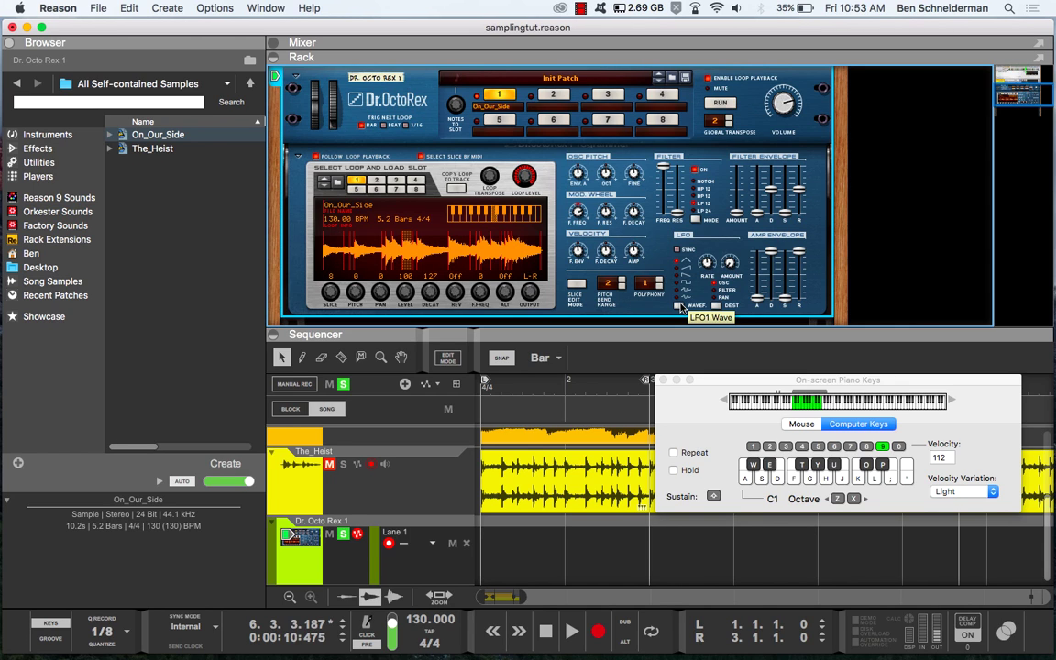
key("g")
key("g")
key("h")
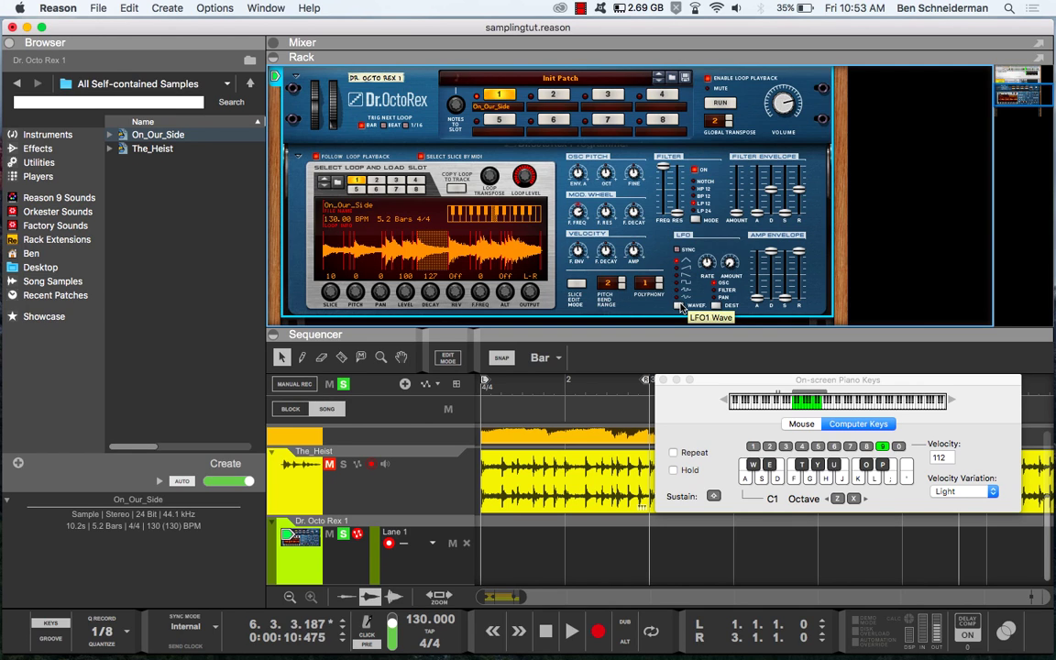
key("g")
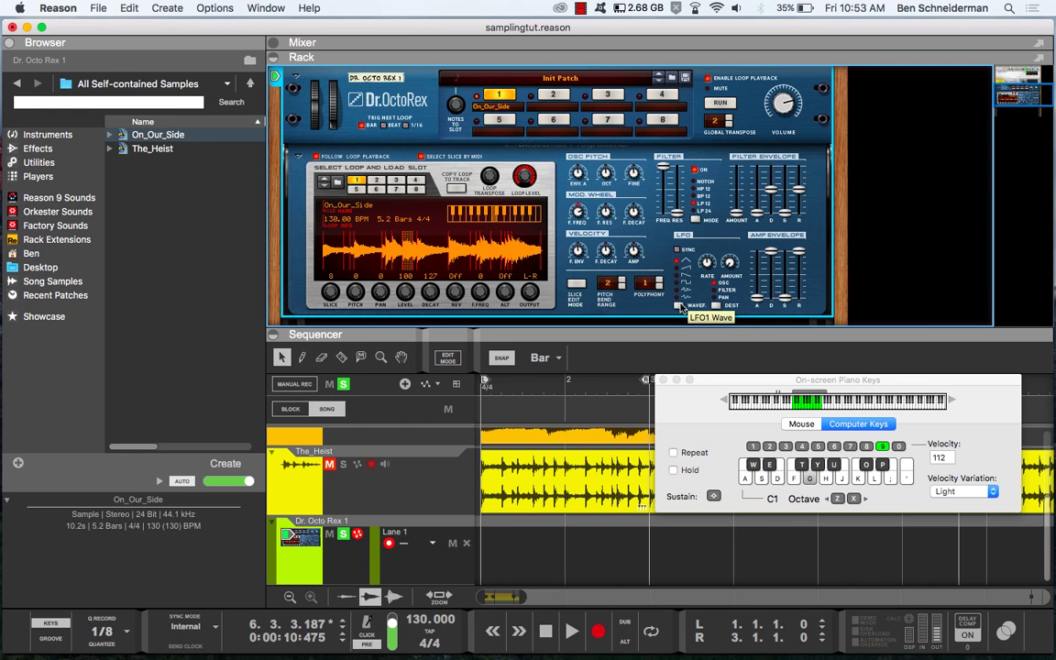
Audition the higher On_Our_Side slices, including 8, 9, 12, 14 and 15, and compare slice 14 with slice 1.
key("g")
key("y")
key("j")
key("o")
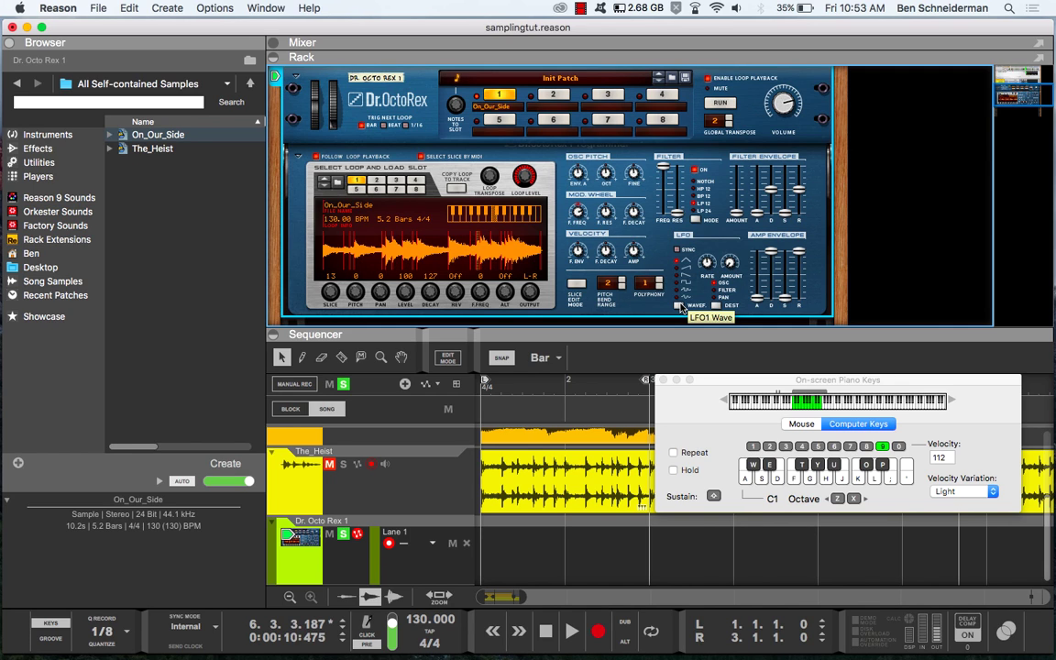
key("l")
key("o")
key("o")
key("a")
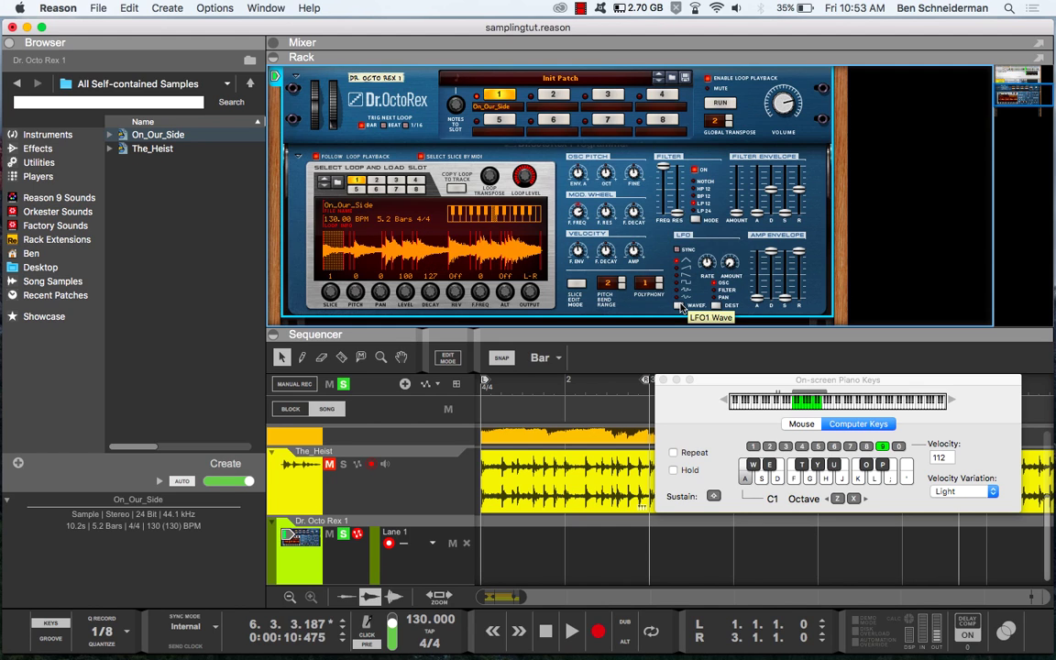
key("o")
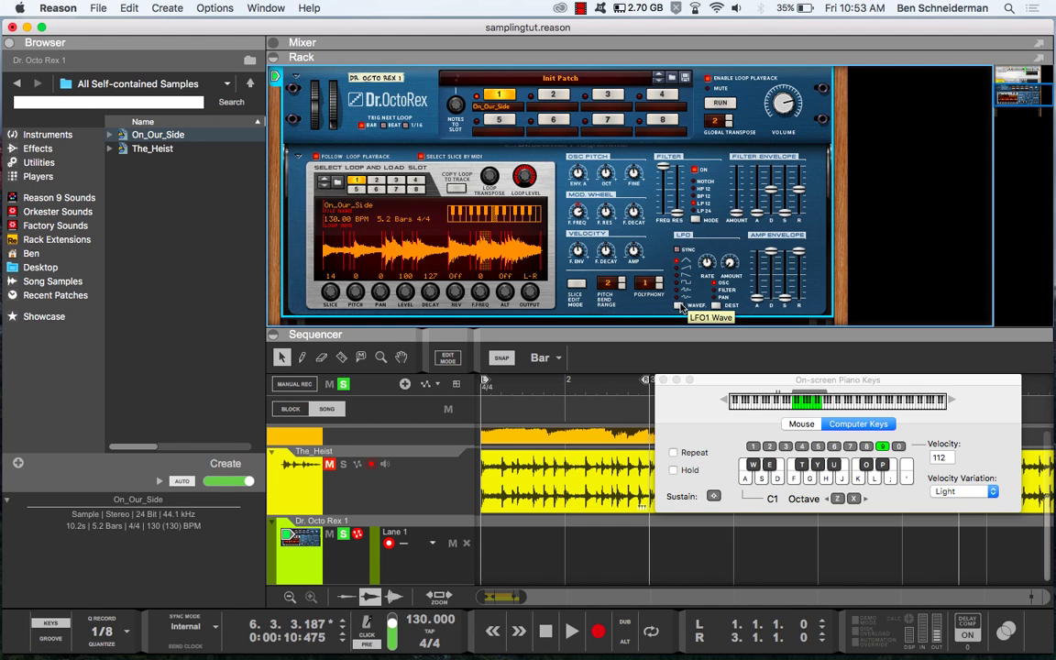
Set the level of slice 14 to 65 and of slice 1 to 110, auditioning the adjusted slices.
left_click(491, 252)
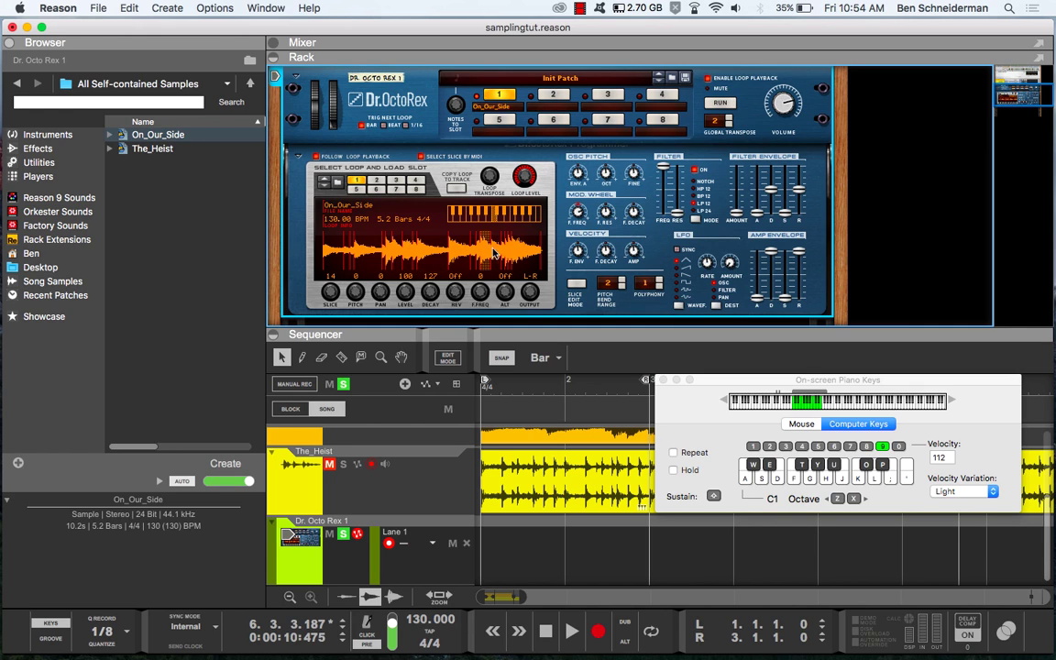
key("o")
left_click_drag(404, 291, 405, 344)
key("a")
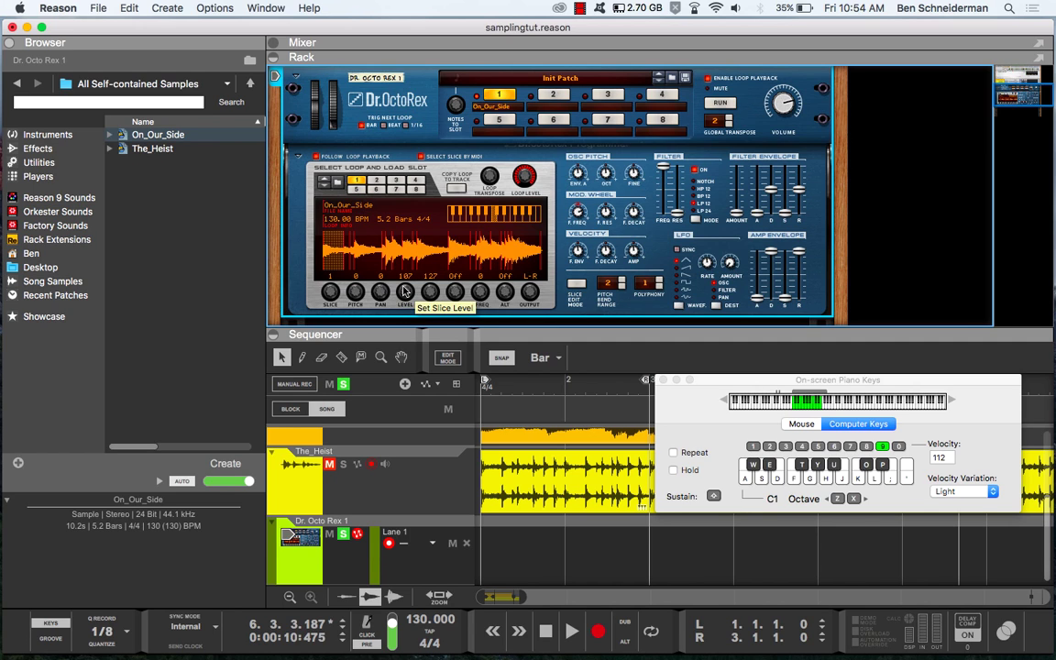
left_click_drag(404, 291, 404, 286)
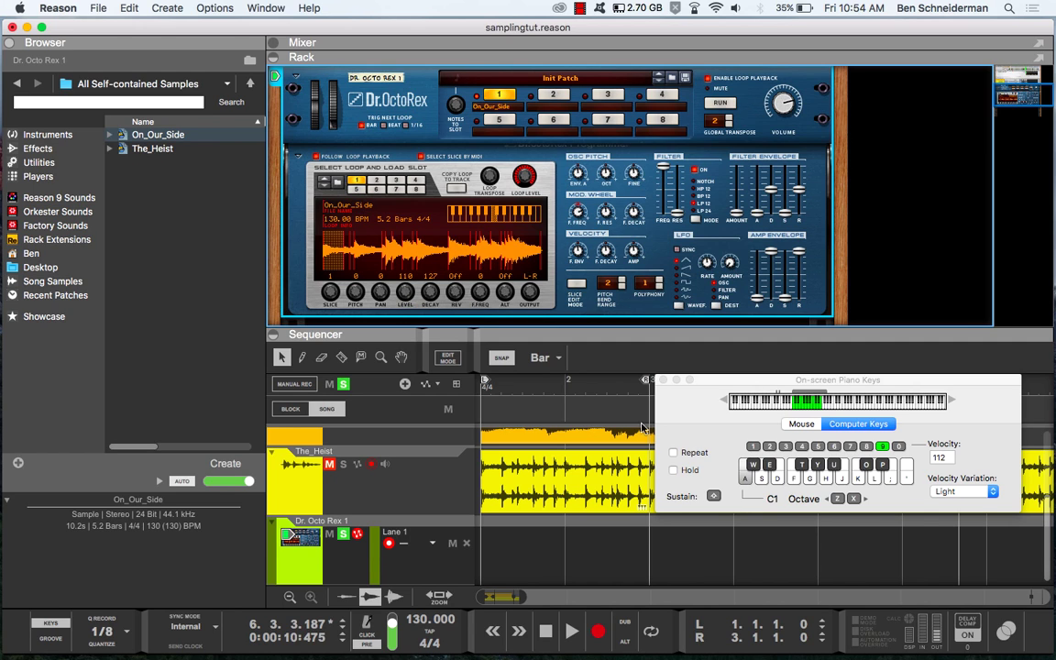
key("o")
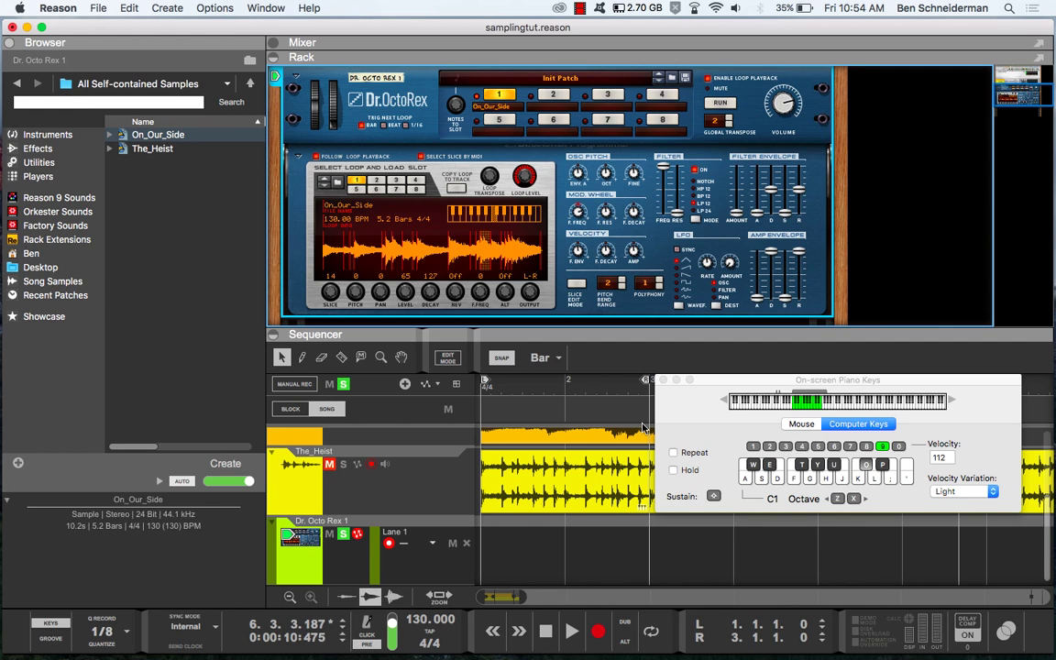
key("h")
Reopen the on-screen piano keys and move them over the browser, clear of the sequencer.
left_click(663, 379)
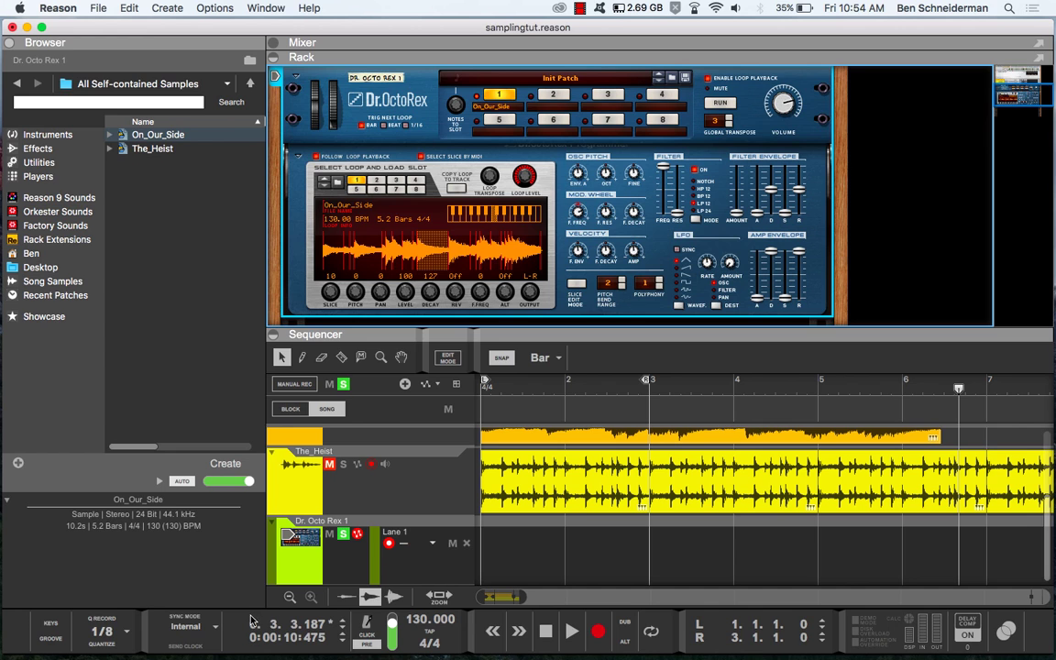
left_click(50, 624)
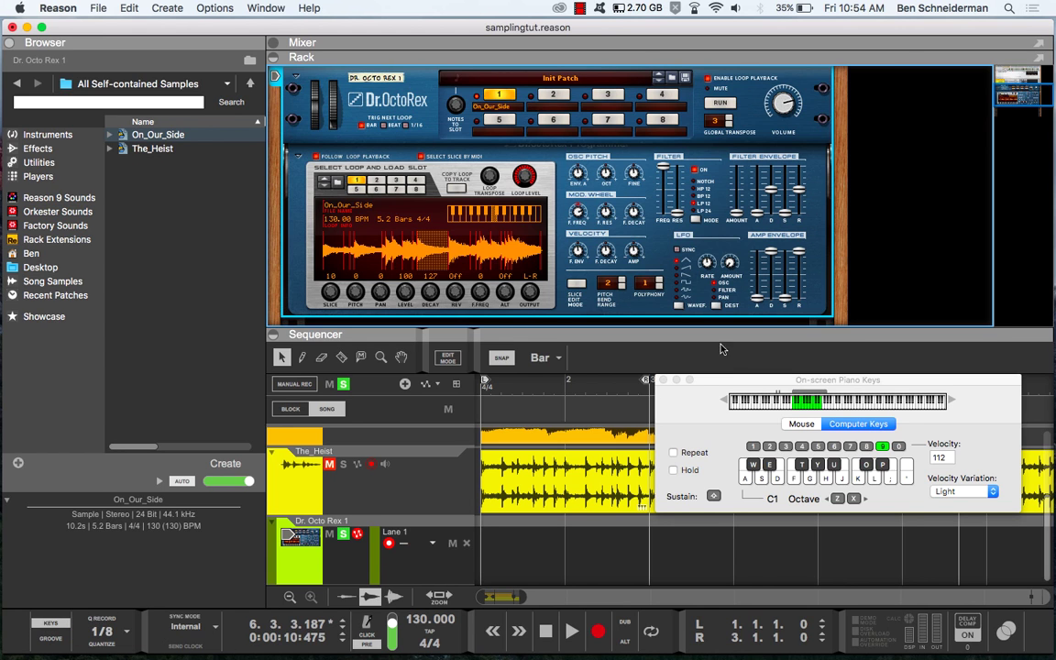
left_click_drag(787, 381, 138, 22)
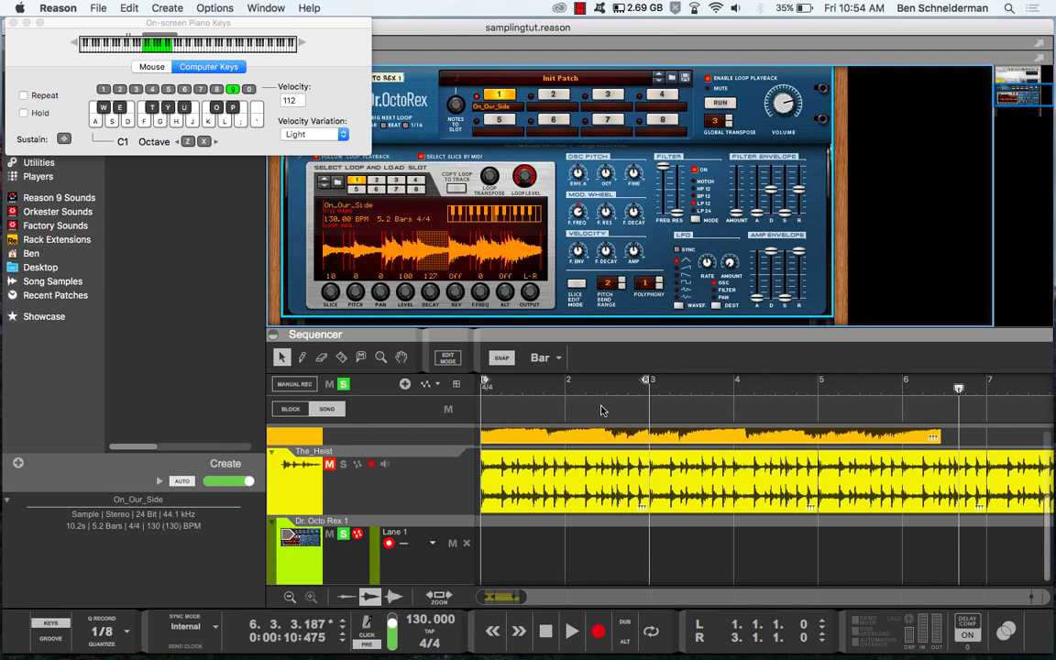
Solo The_Heist and record a short Dr. Octo Rex 1 take from the start of the song.
left_click(485, 391)
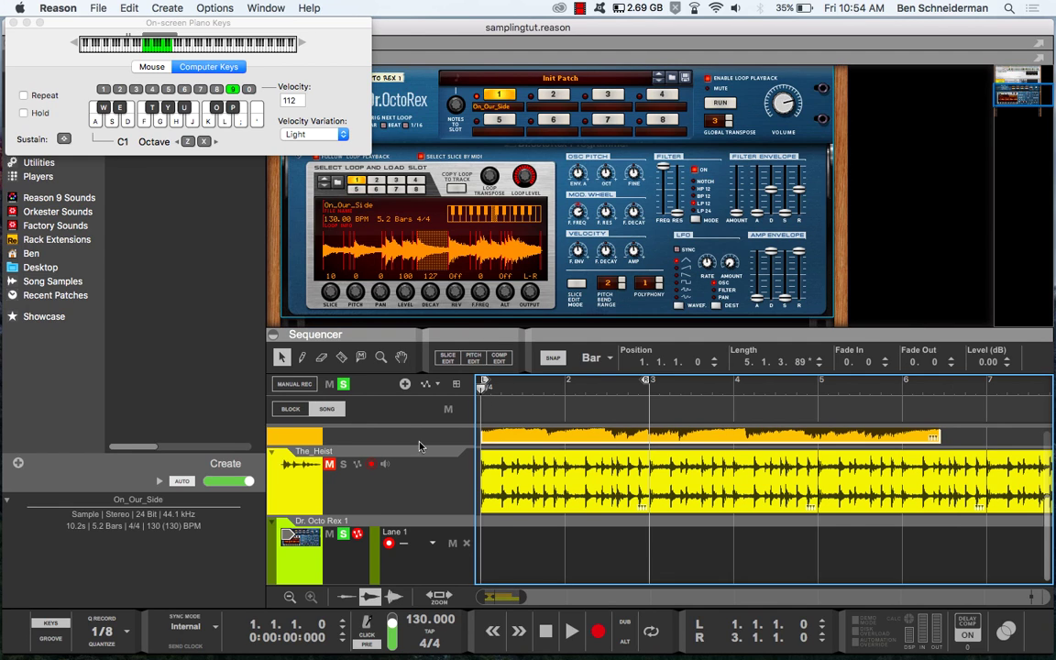
left_click(340, 466)
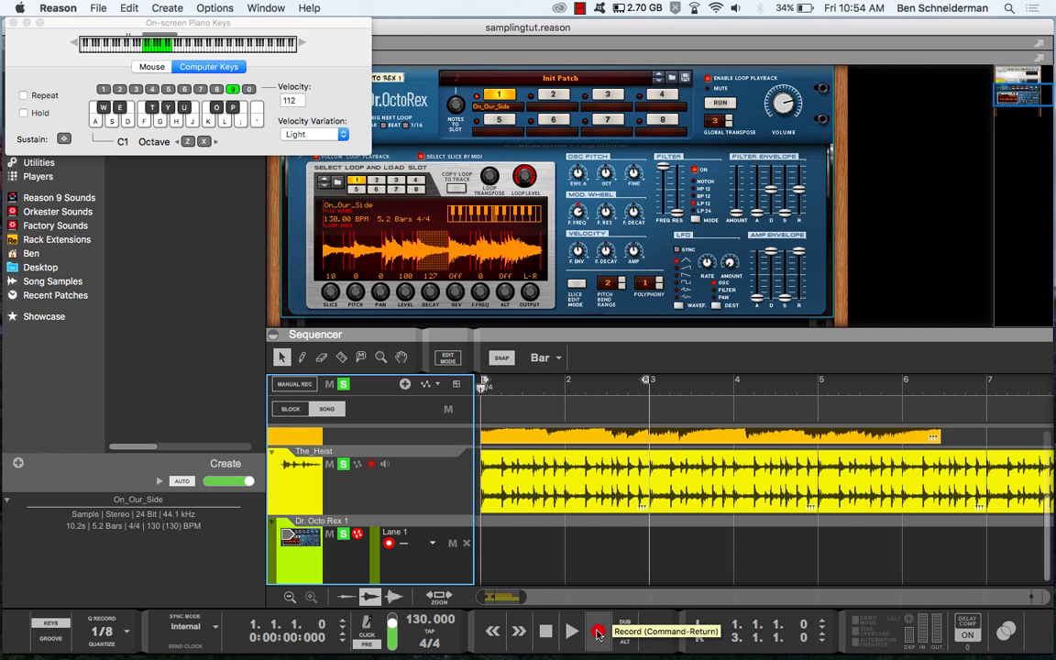
left_click(598, 633)
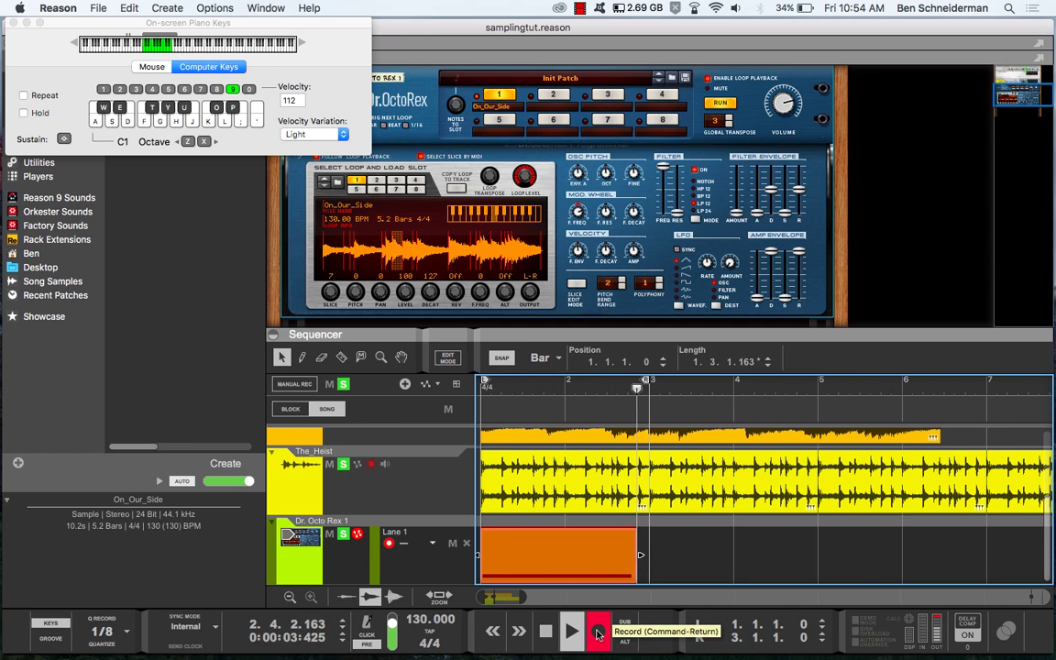
key("space")
Disable loop playback in Dr. Octo Rex 1 and delete the recorded two-bar clip from its lane.
left_click(683, 101)
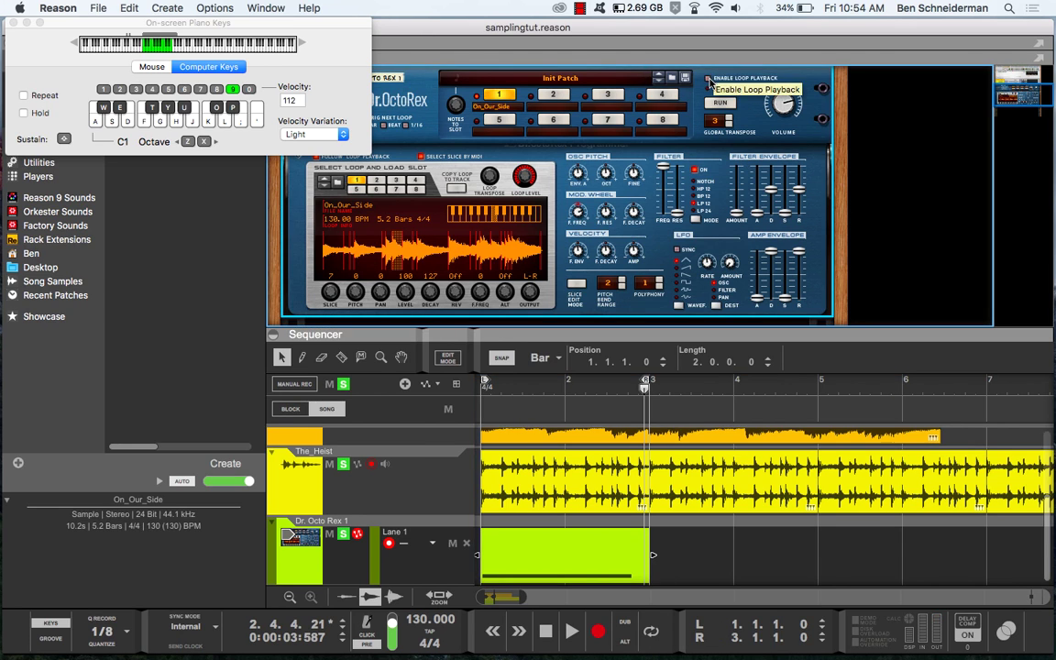
double_click(565, 559)
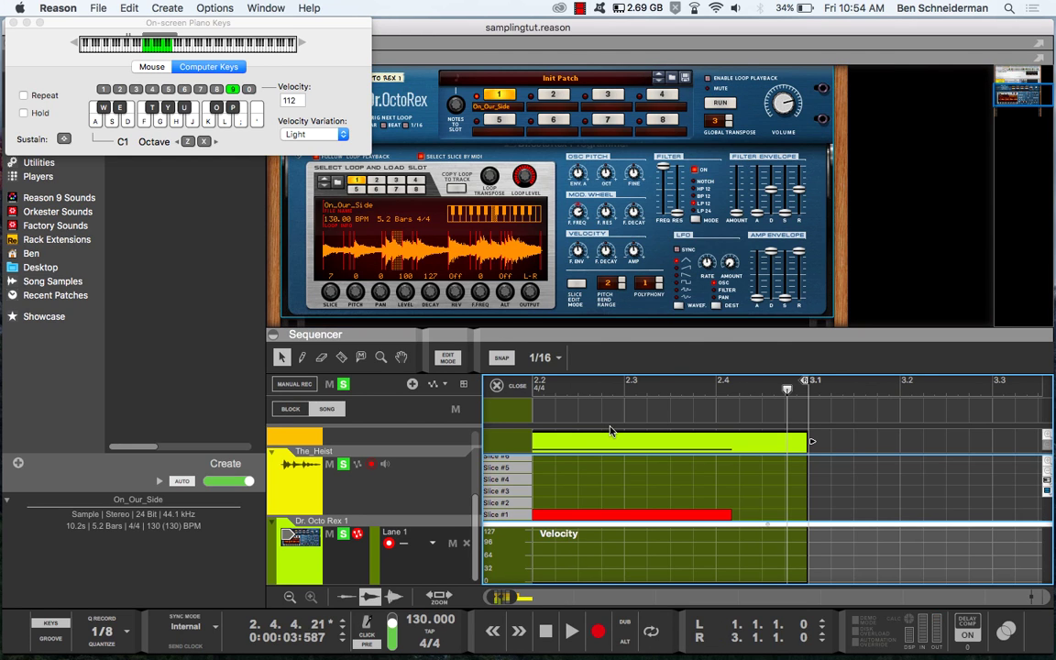
key("super+e")
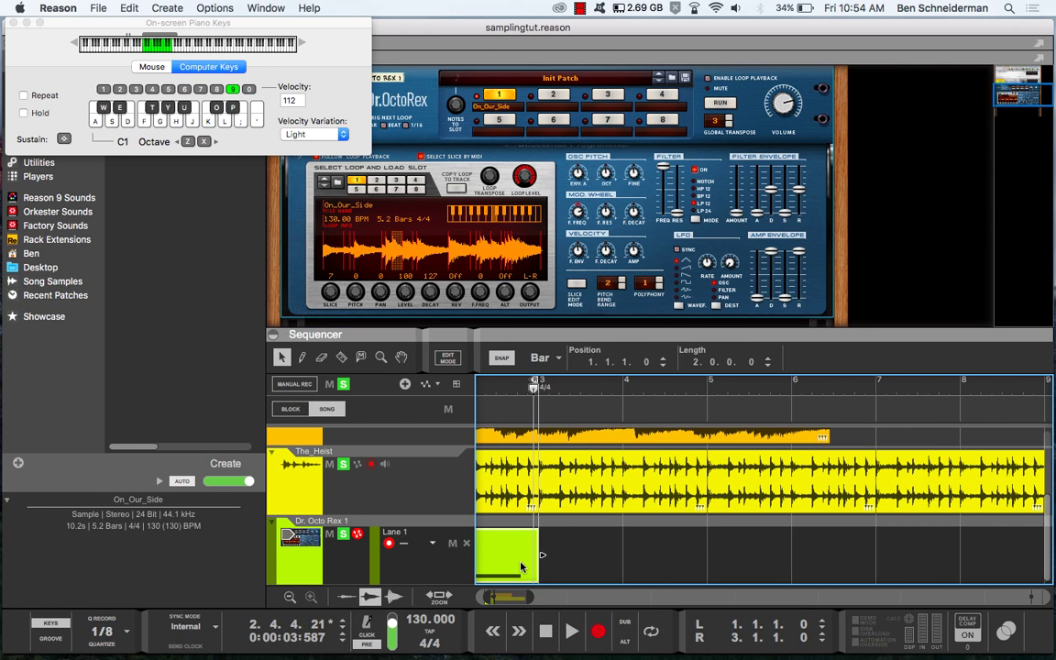
key("Delete")
scroll(519, 567, "left", 5)
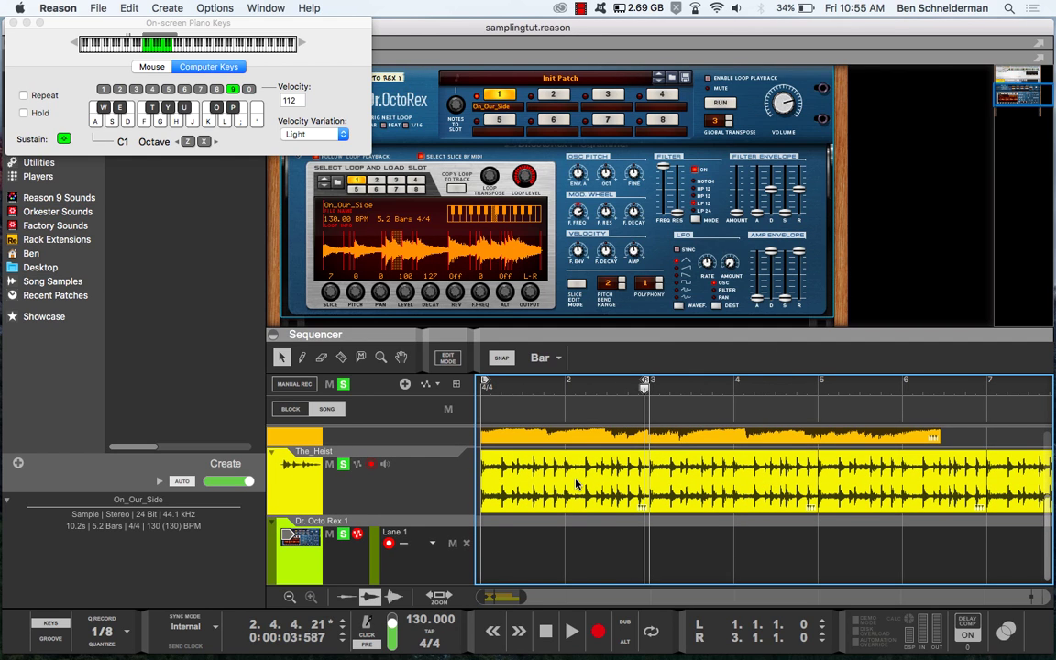
Record a six-bar Dr. Octo Rex 1 take from the song start, playing slices including 1, 14 and 10 over The_Heist.
key("Home")
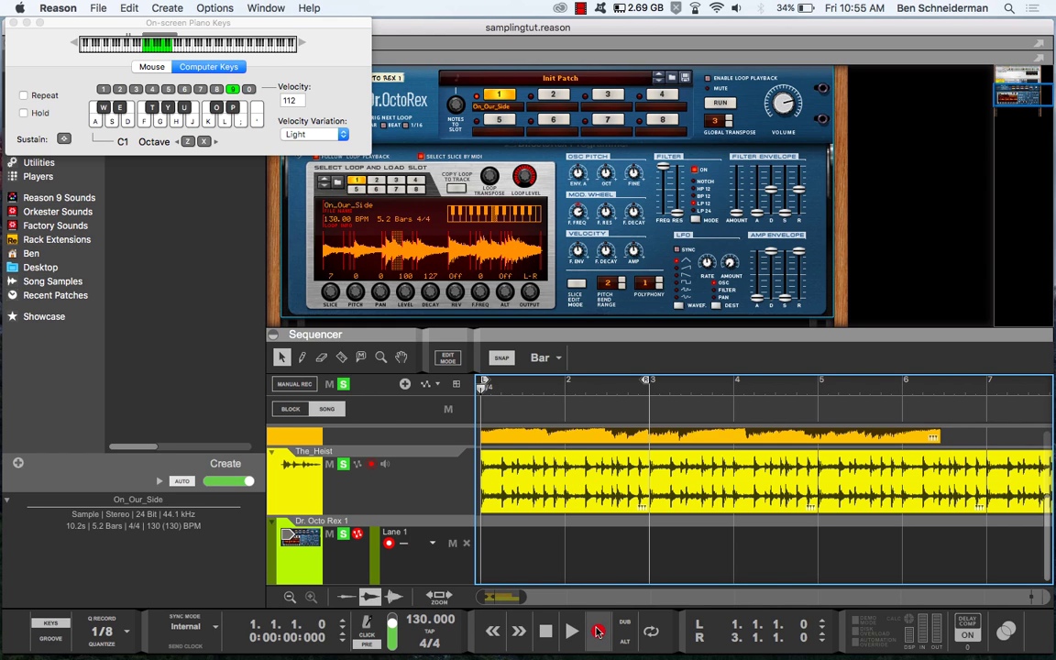
left_click(597, 631)
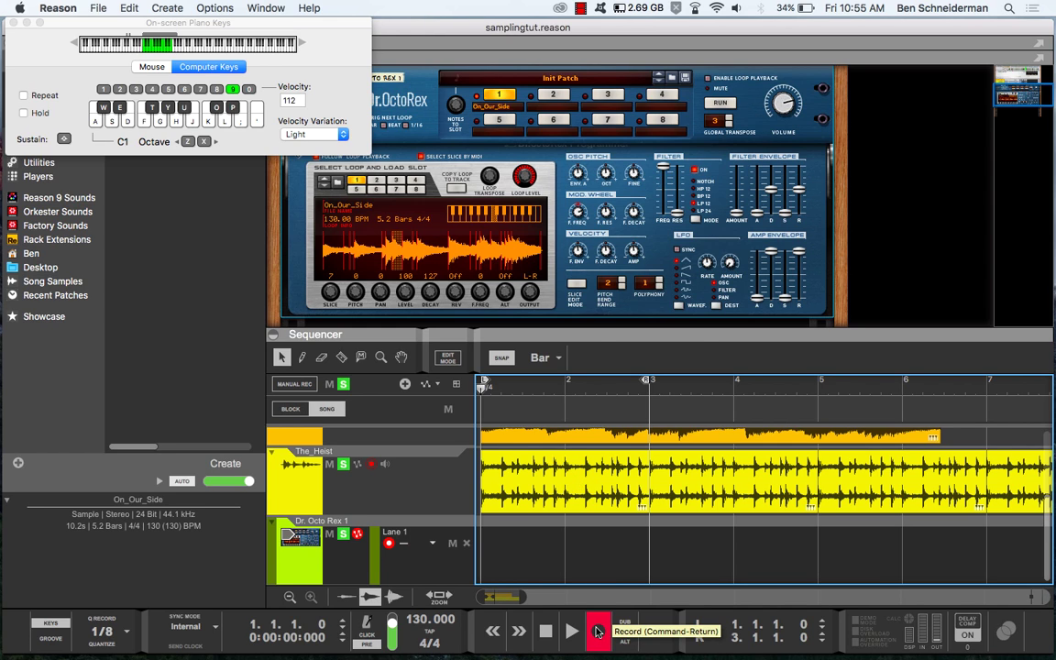
key("o")
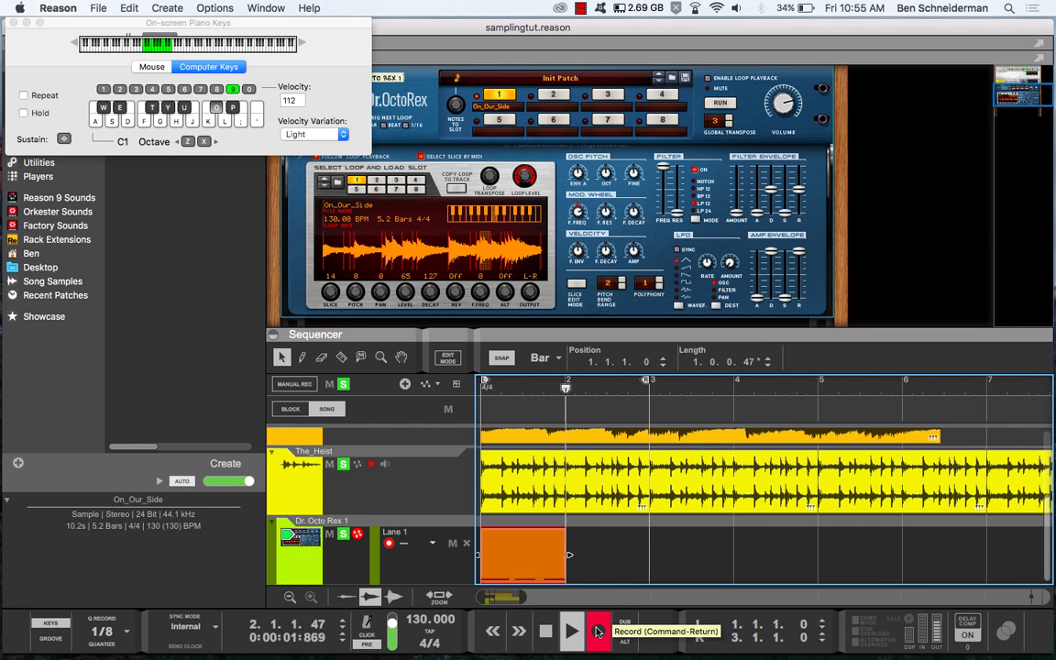
key("a")
key("a")
key("a")
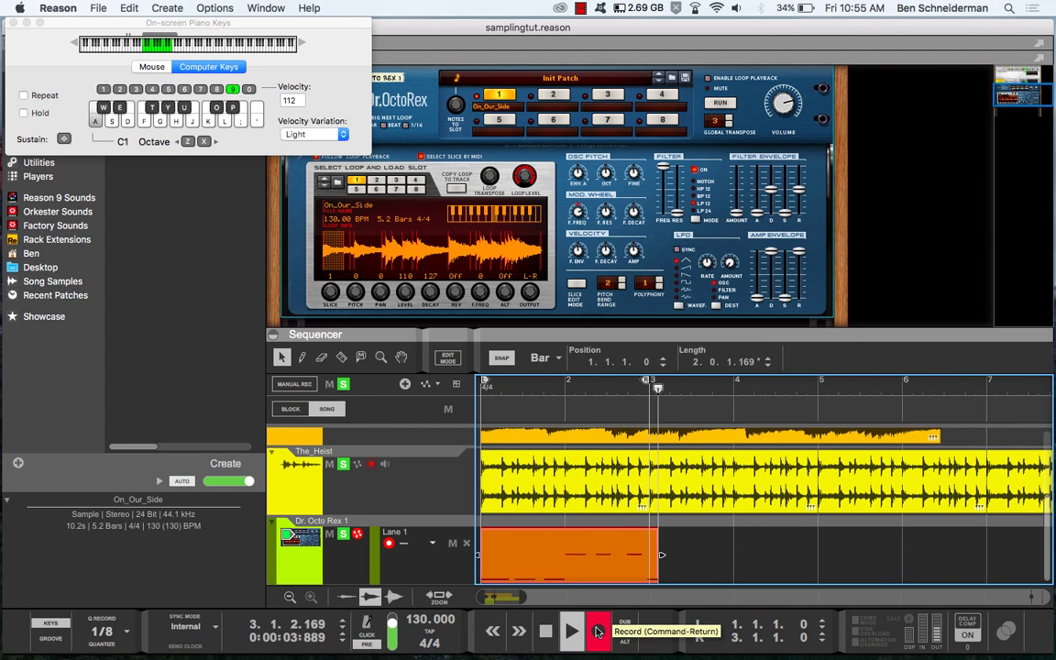
key("o")
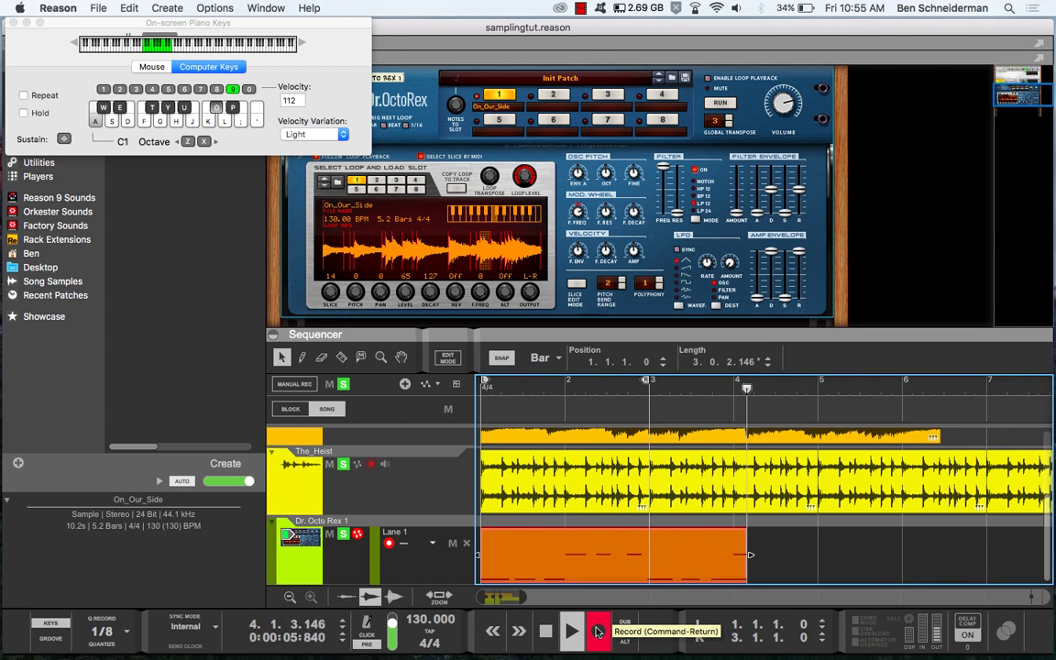
key("a")
key("a")
key("a")
key("h")
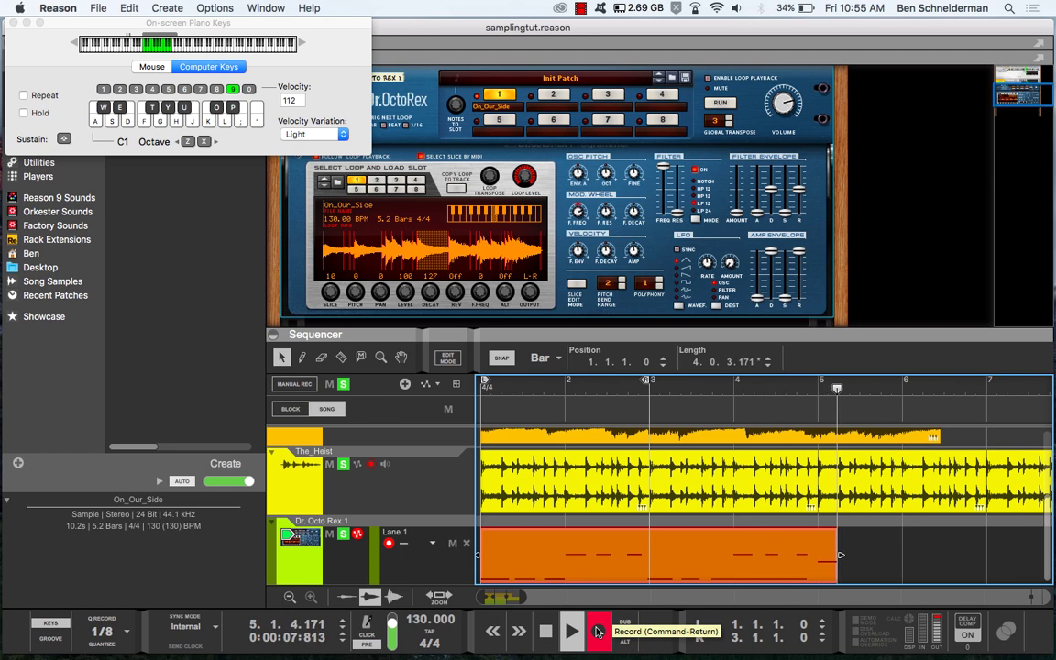
key("t")
key("t")
key("t")
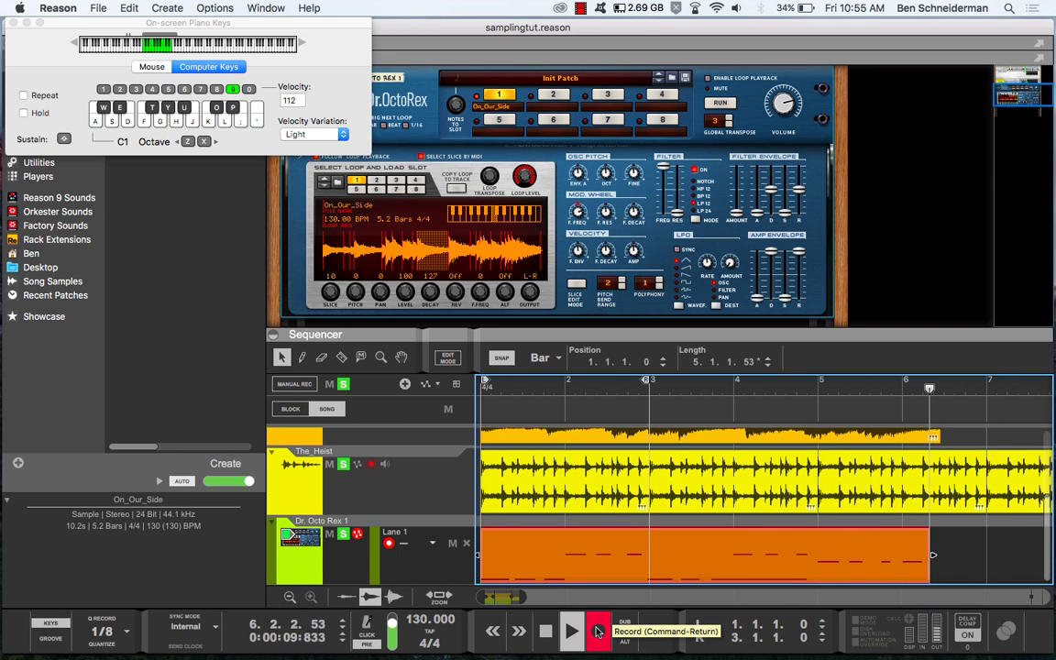
left_click(598, 632)
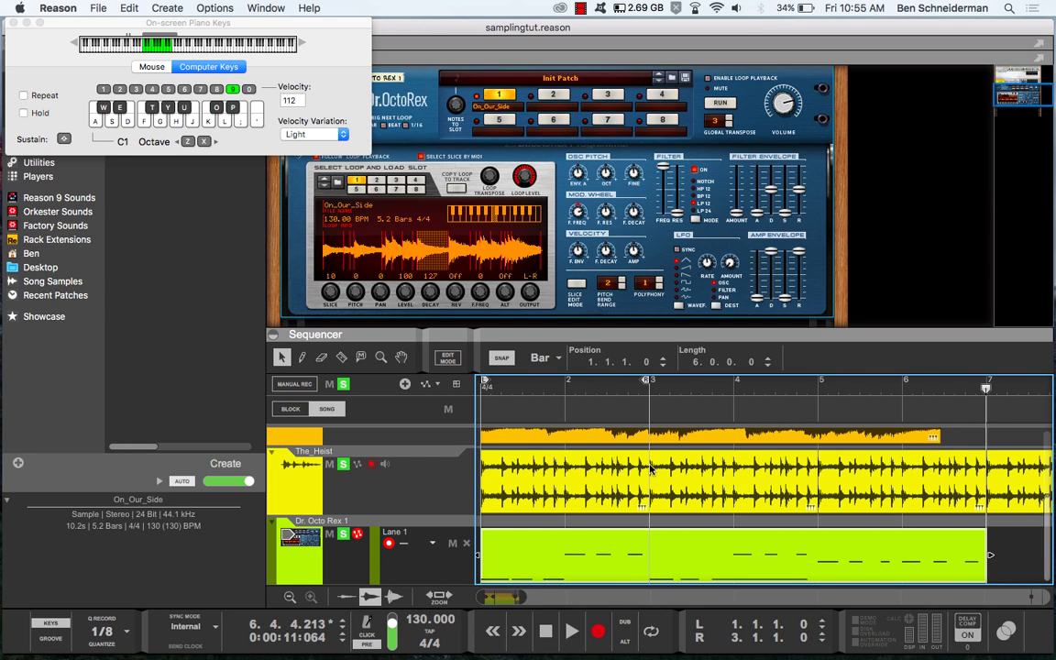
Set the right locator to bar 5, turn on looping and play back the recorded part with The_Heist.
left_click(987, 385, "alt")
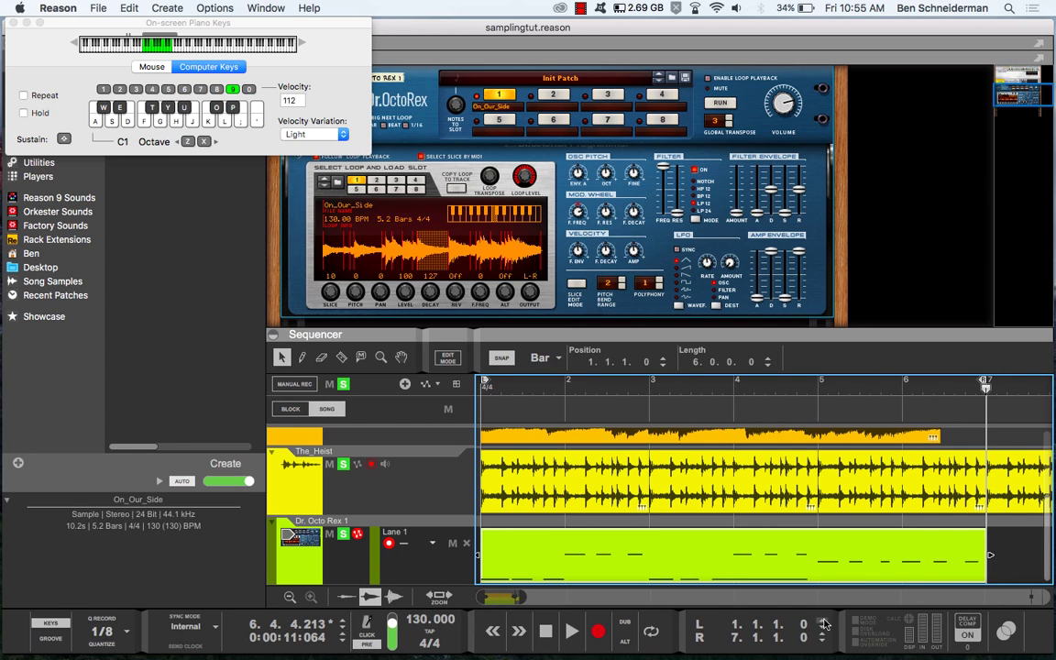
left_click(814, 387, "alt")
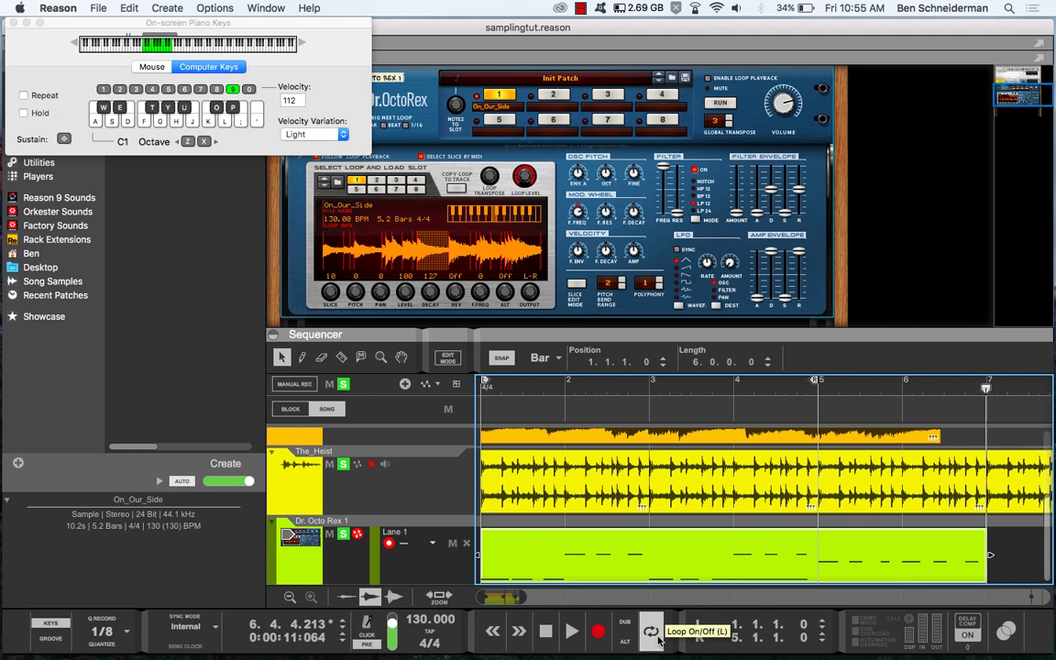
key("space")
key("space")
key("space")
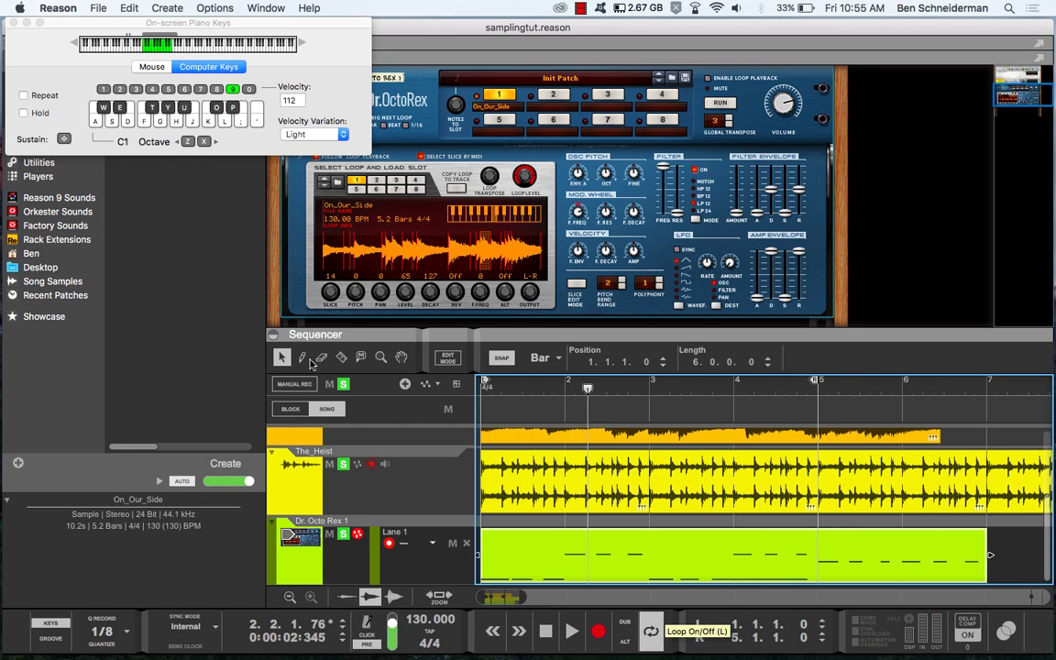
Close the on-screen piano keys and browse the Instruments category as far as the NN-XT and NN19 samplers.
left_click(12, 25)
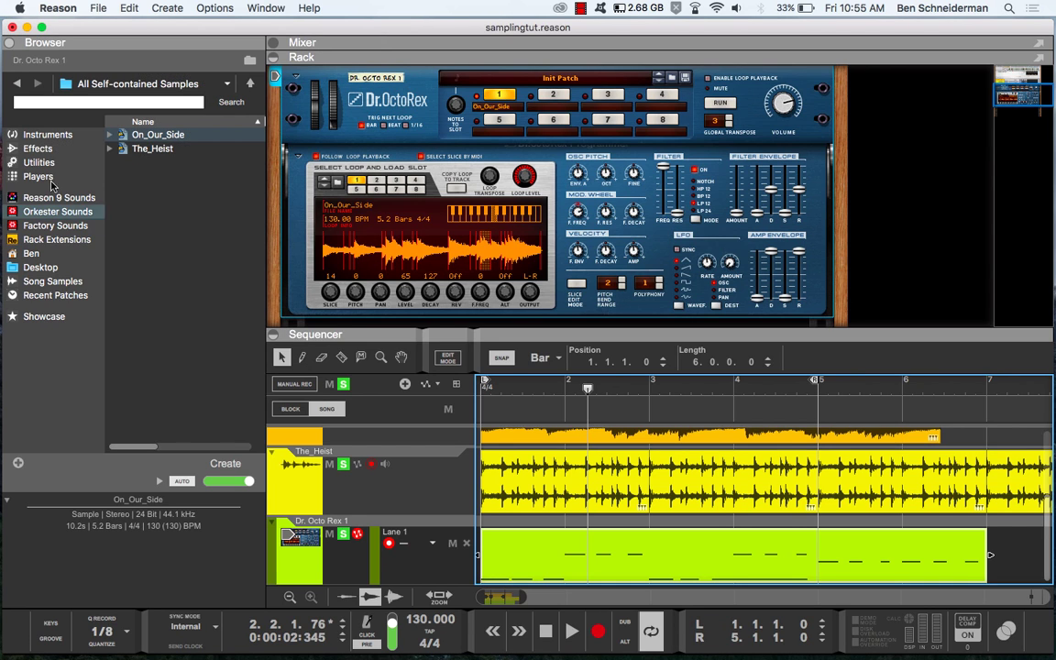
left_click(48, 135)
scroll(188, 302, "down", 5)
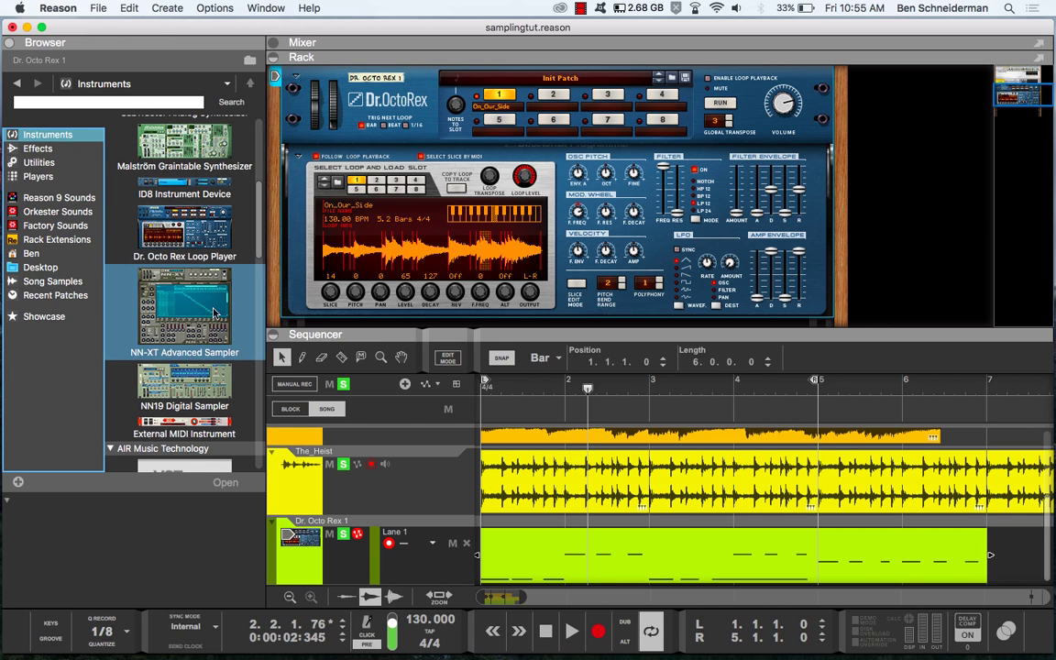
Look through the empty loop slots of Dr. Octo Rex 1 and return to slot 1 holding On_Our_Side.
scroll(454, 213, "up", 2)
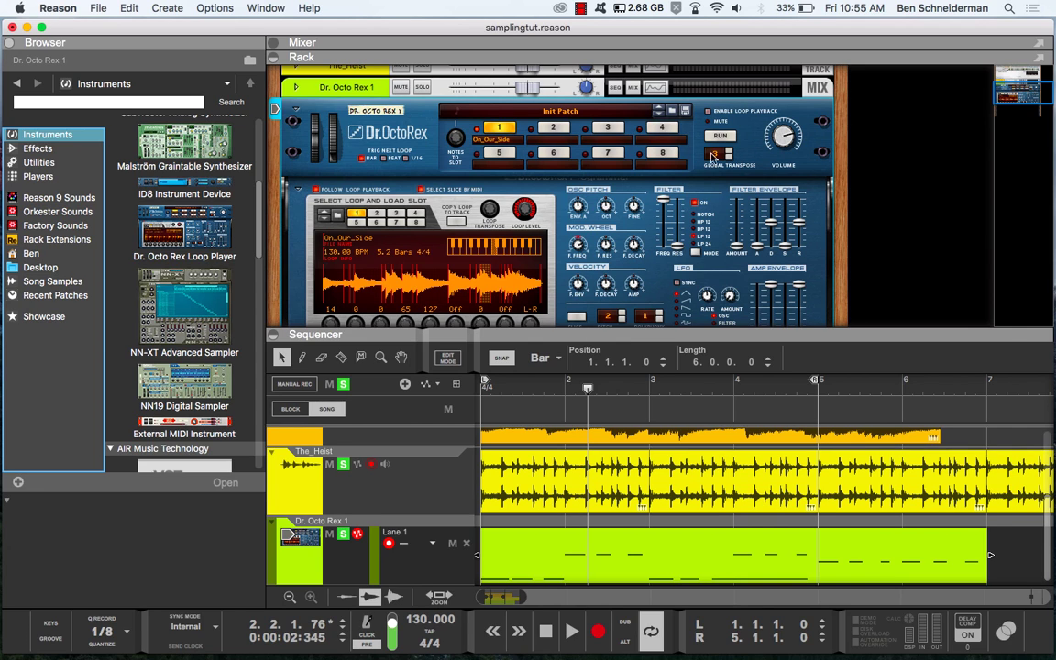
left_click(655, 131)
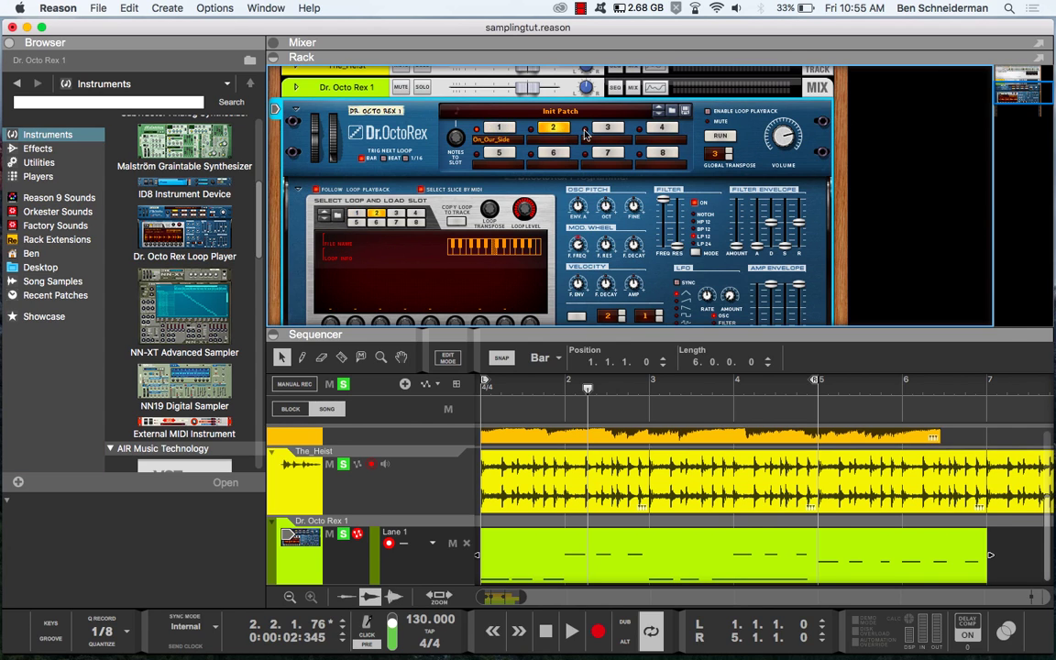
left_click(662, 152)
left_click(607, 152)
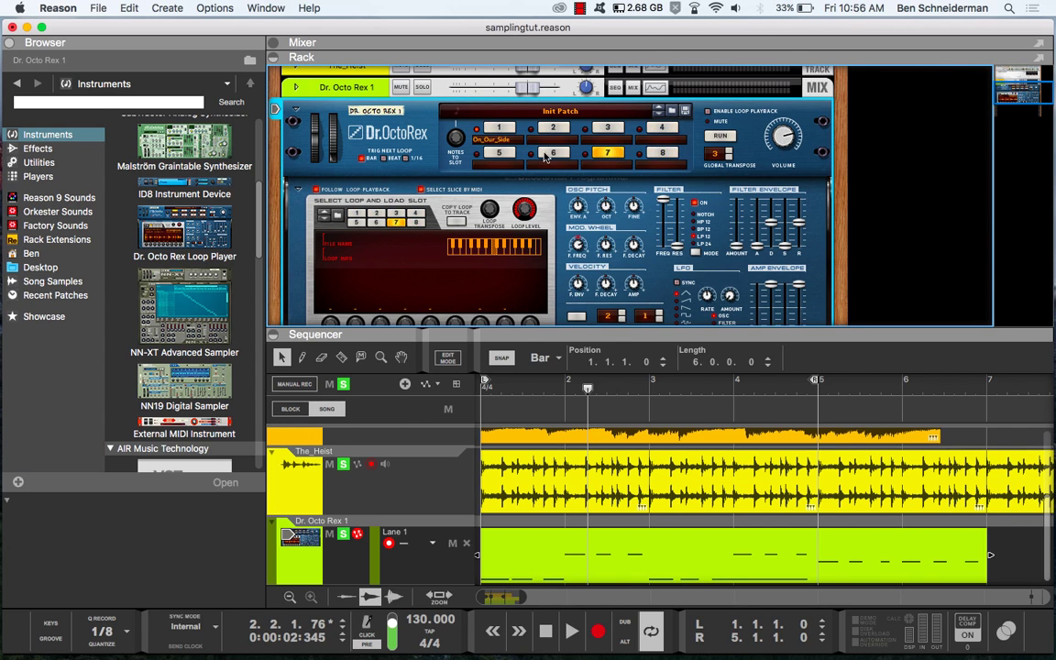
left_click(553, 152)
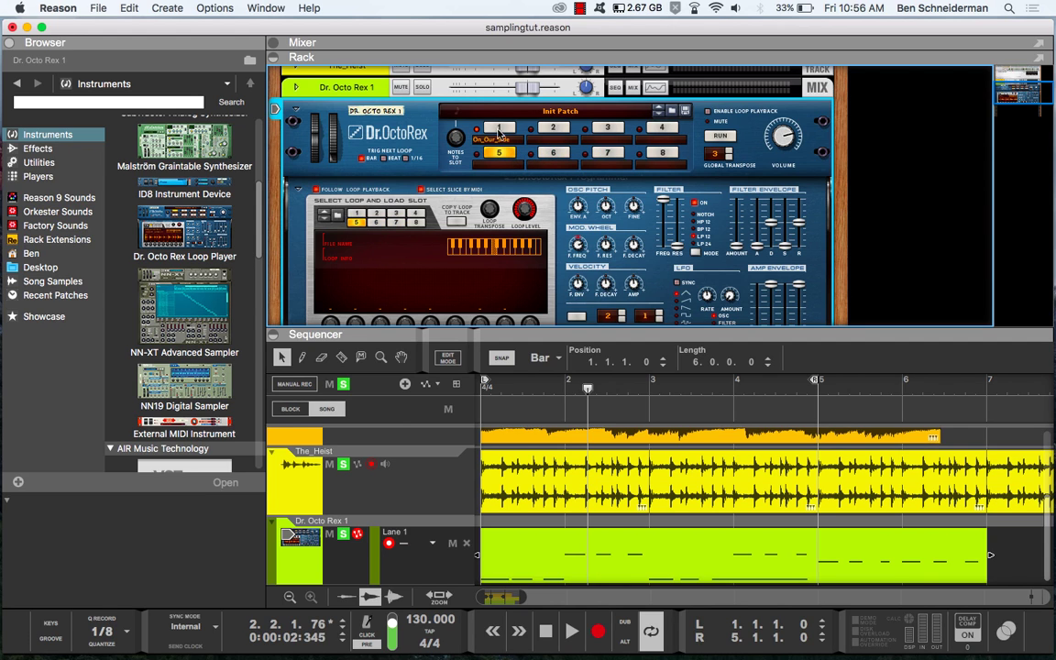
left_click(512, 129)
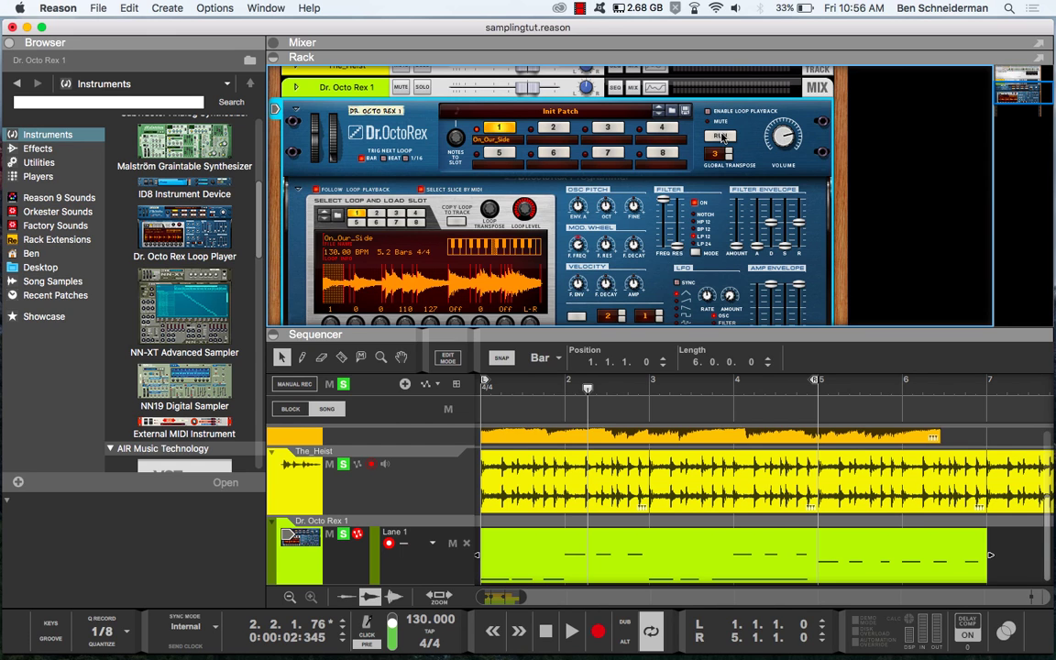
scroll(678, 225, "down", 2)
scroll(679, 225, "down", 5)
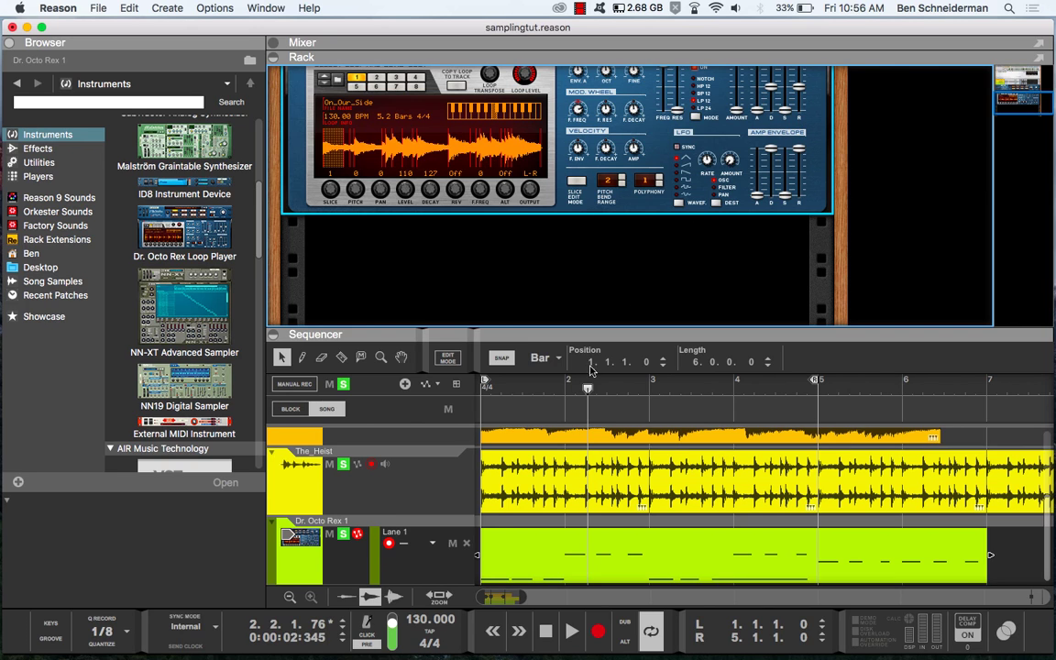
scroll(573, 481, "up", 1)
scroll(572, 482, "up", 5)
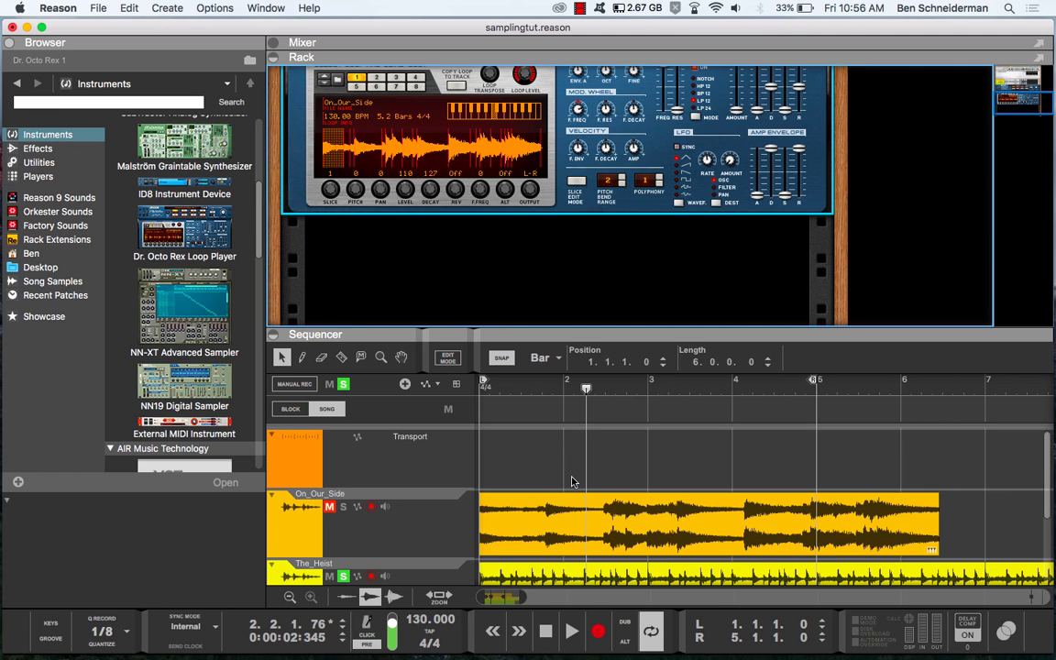
scroll(572, 481, "down", 3)
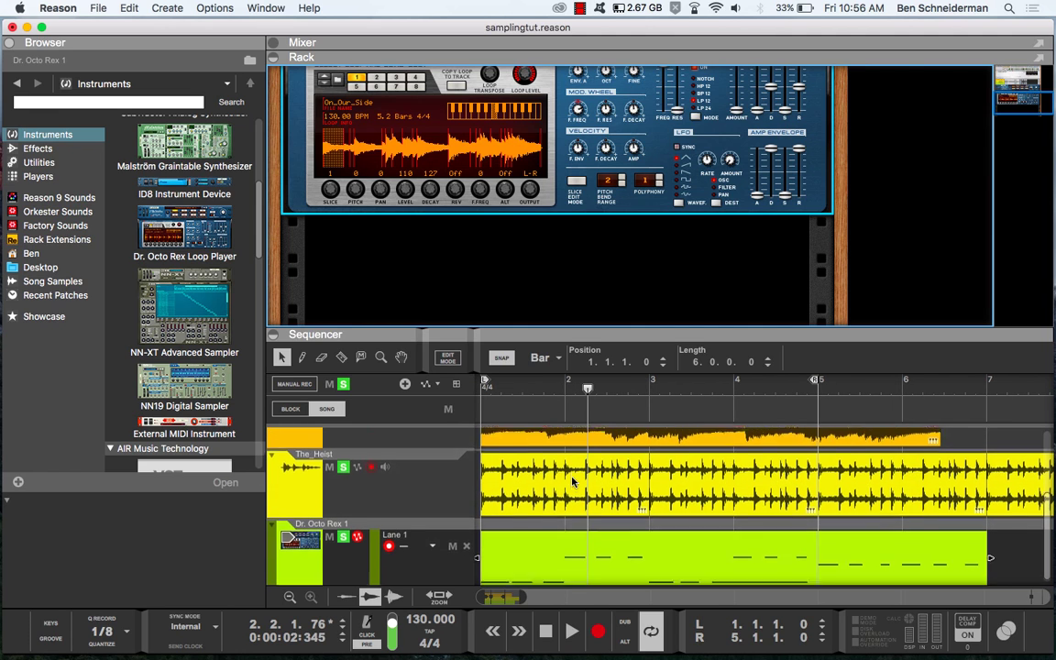
scroll(572, 481, "up", 3)
scroll(572, 482, "down", 4)
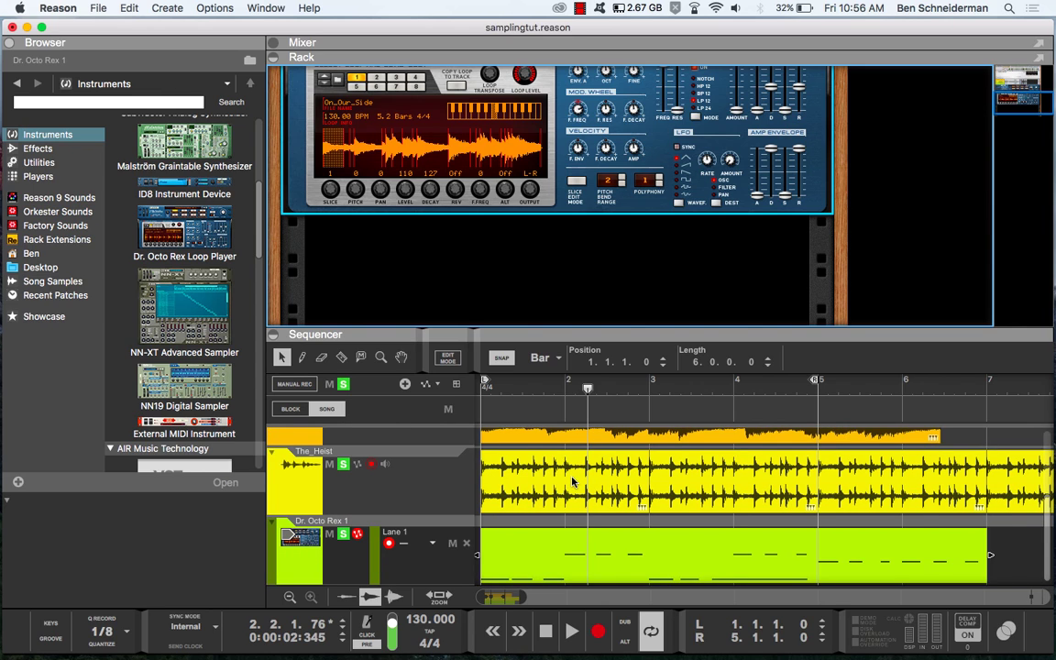
scroll(572, 481, "up", 4)
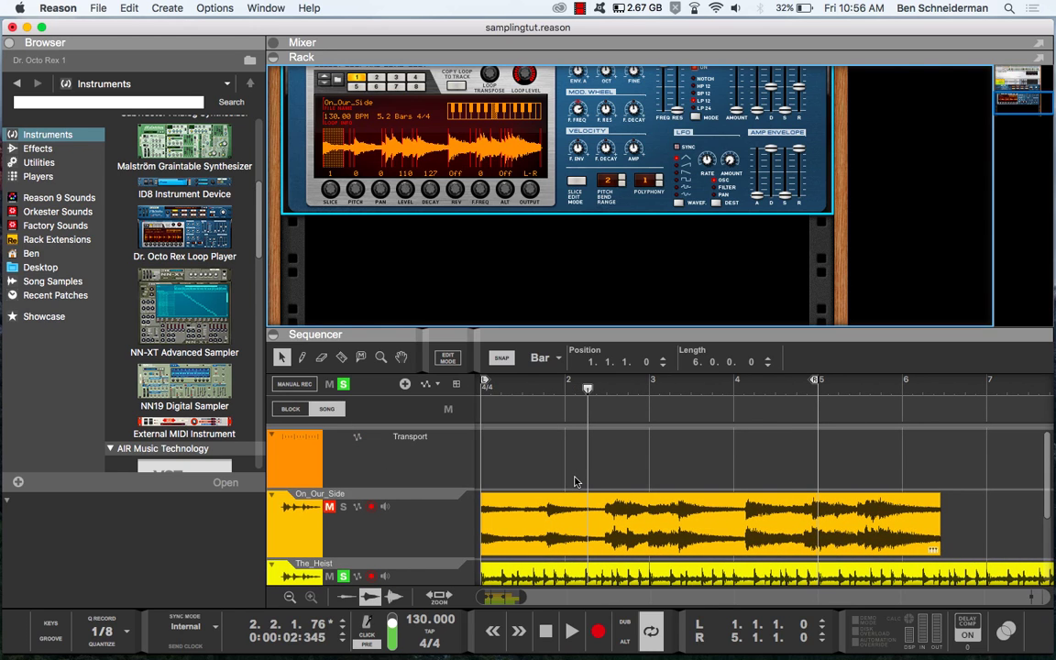